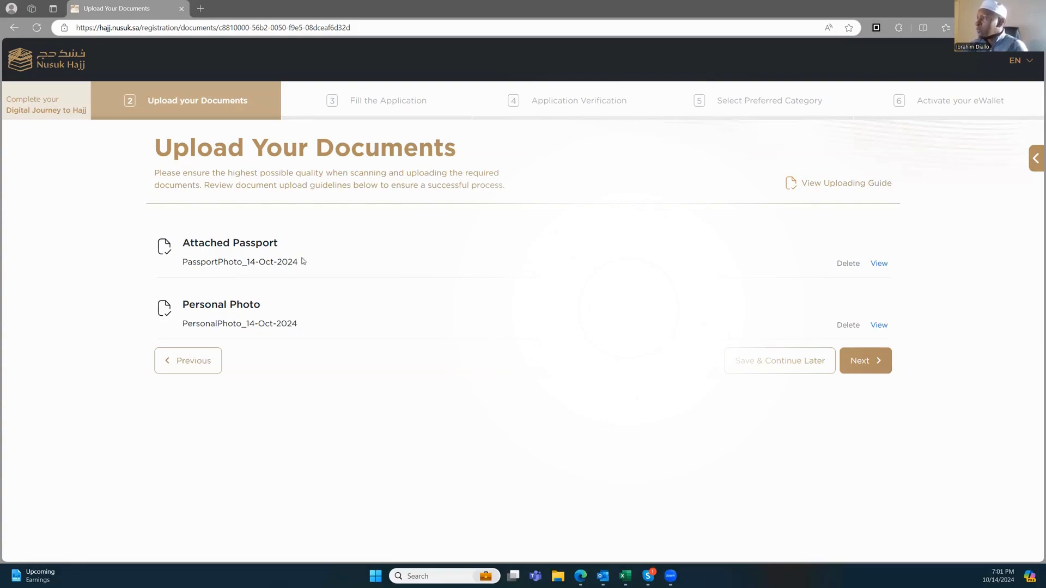
Step: Go to the application summary and enter the applicant's second/father name
click(863, 366)
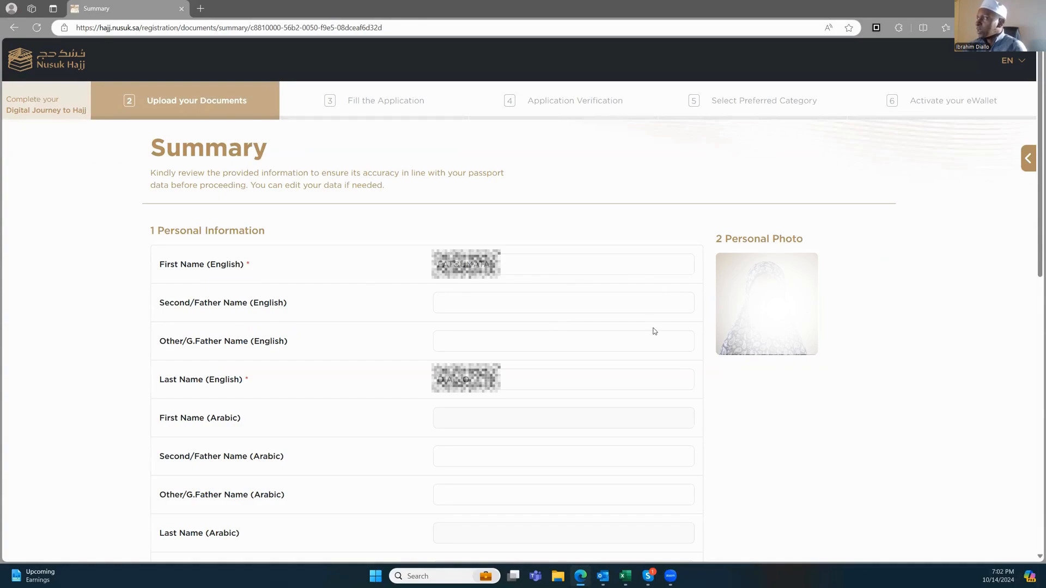
click(504, 303)
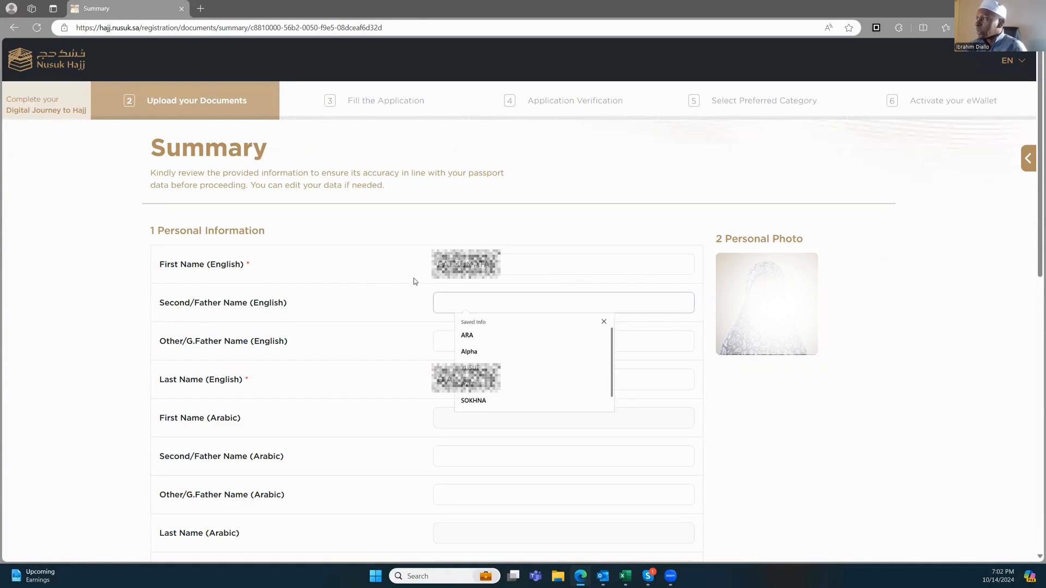
click(392, 354)
click(478, 303)
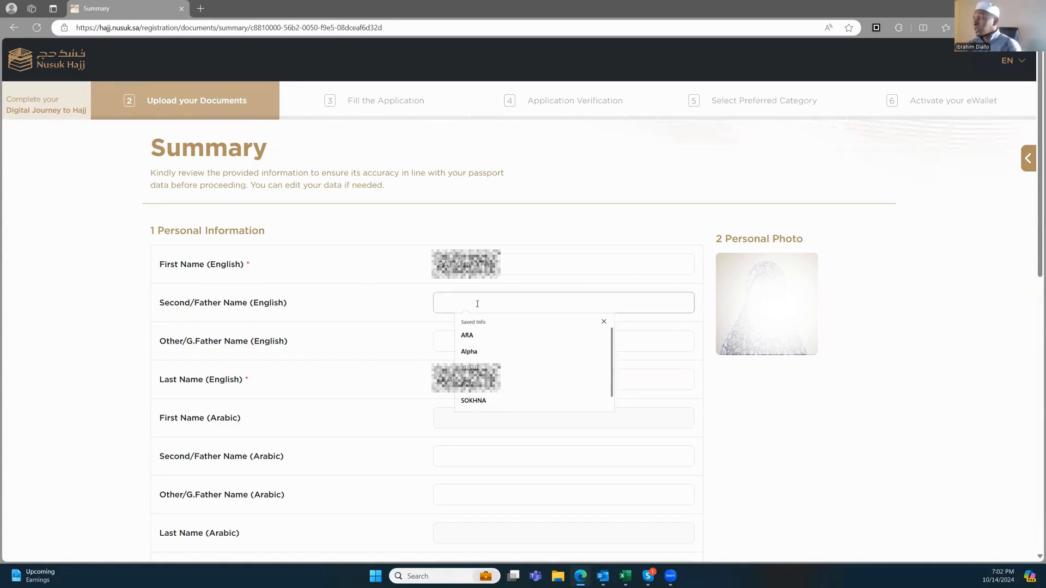
text(BINTA)
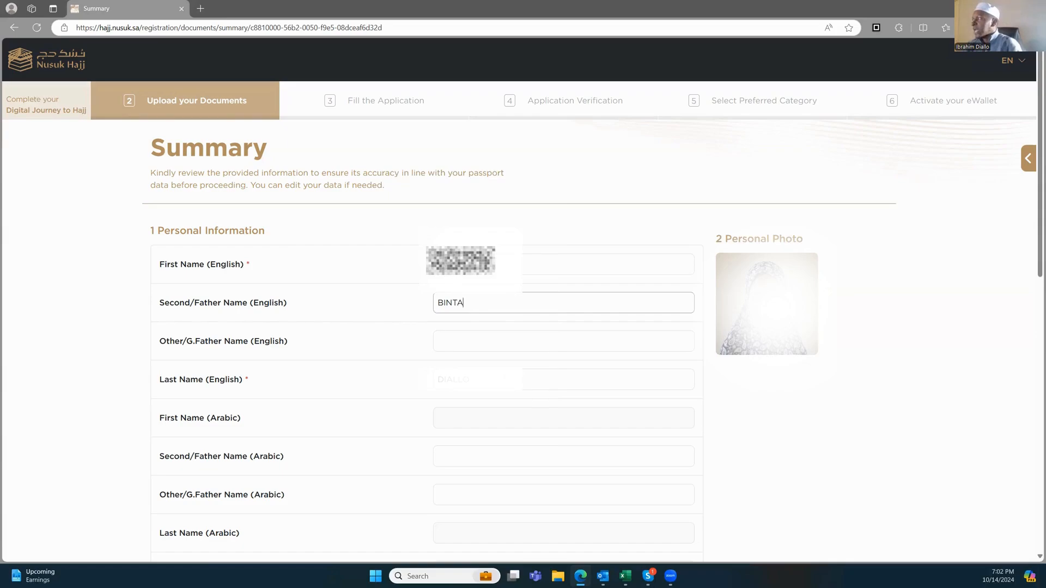
Step: Search the City list and set the city to Atlanta
scroll(358, 215, down, 1)
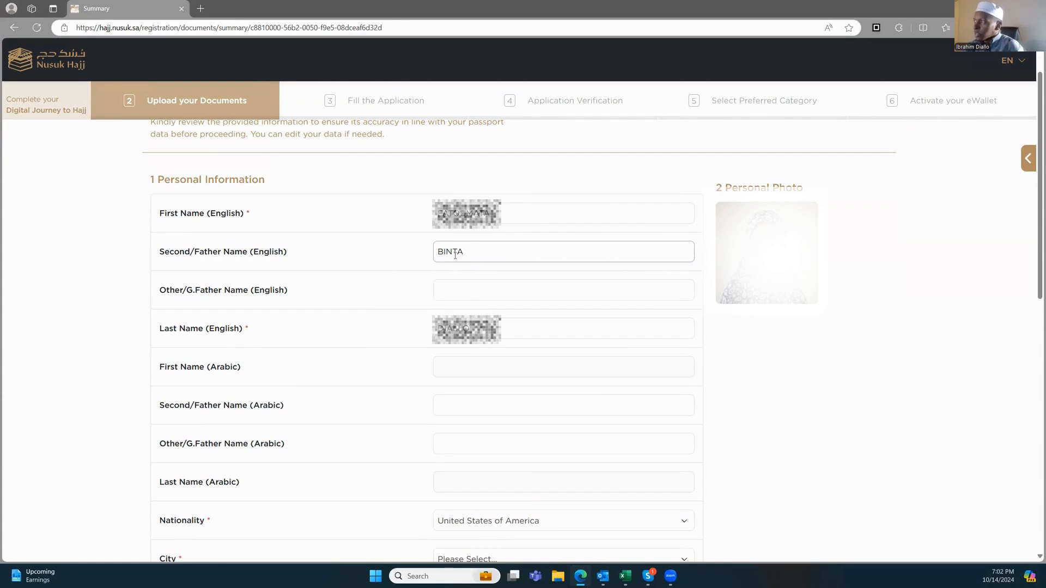
scroll(471, 278, down, 2)
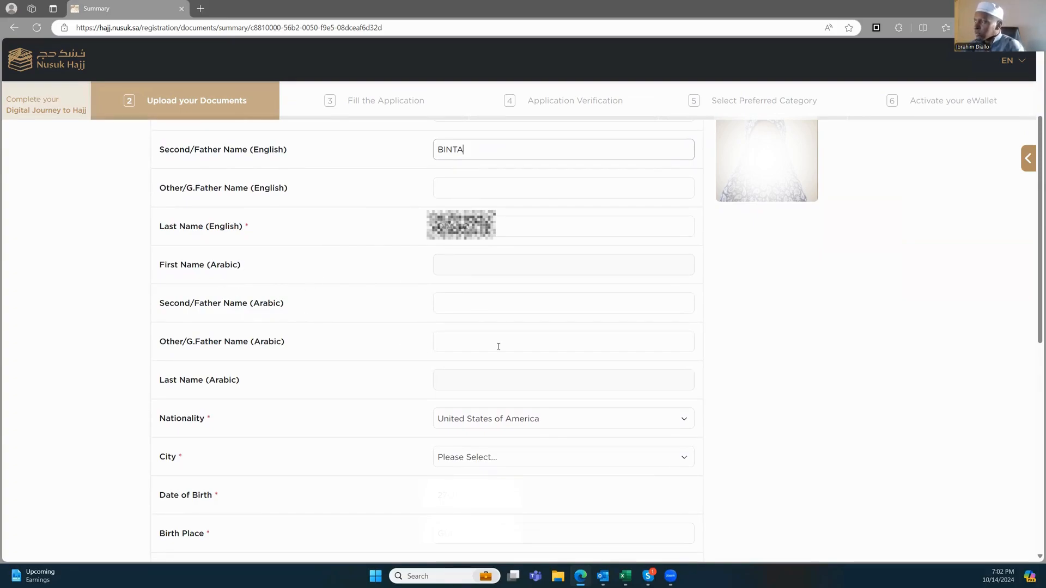
scroll(489, 357, down, 2)
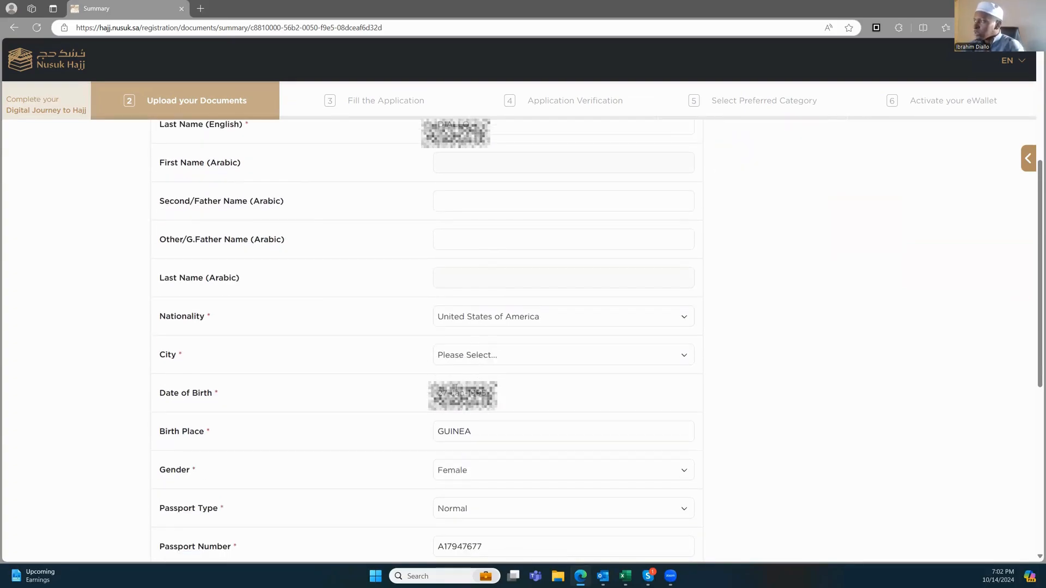
click(488, 357)
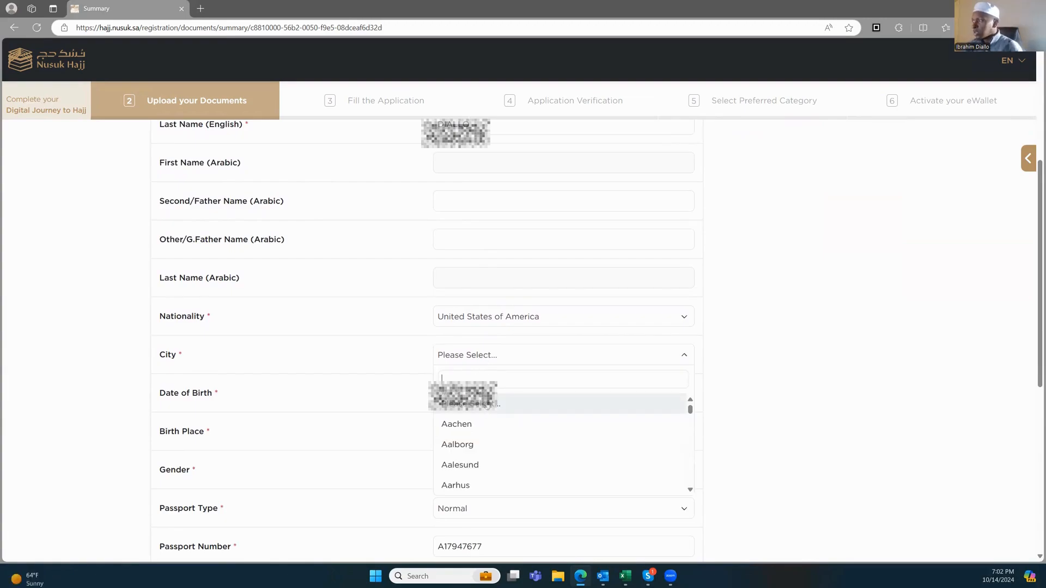
text(ATLAN)
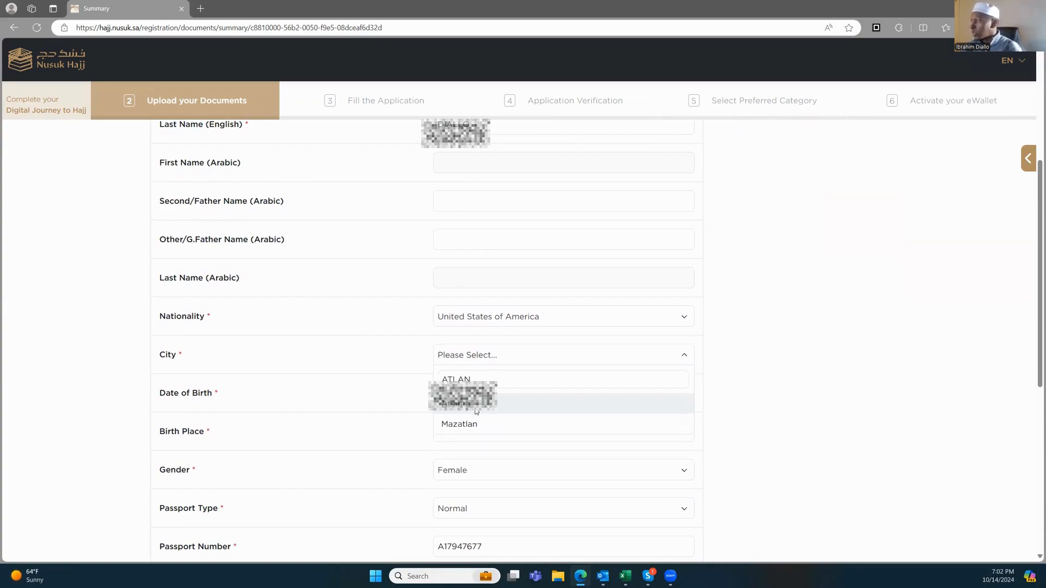
click(478, 408)
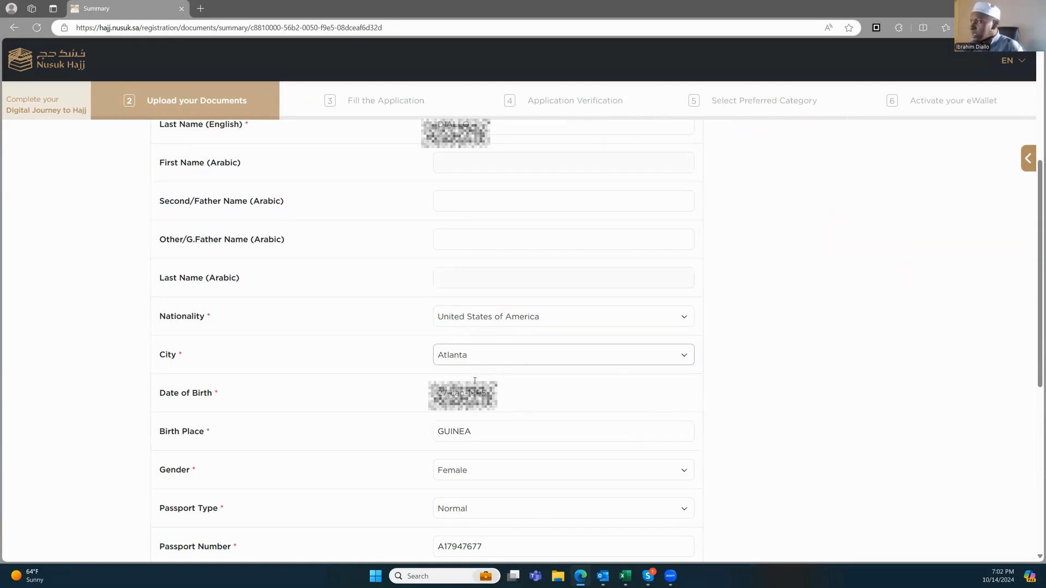
scroll(461, 325, down, 3)
scroll(490, 255, down, 2)
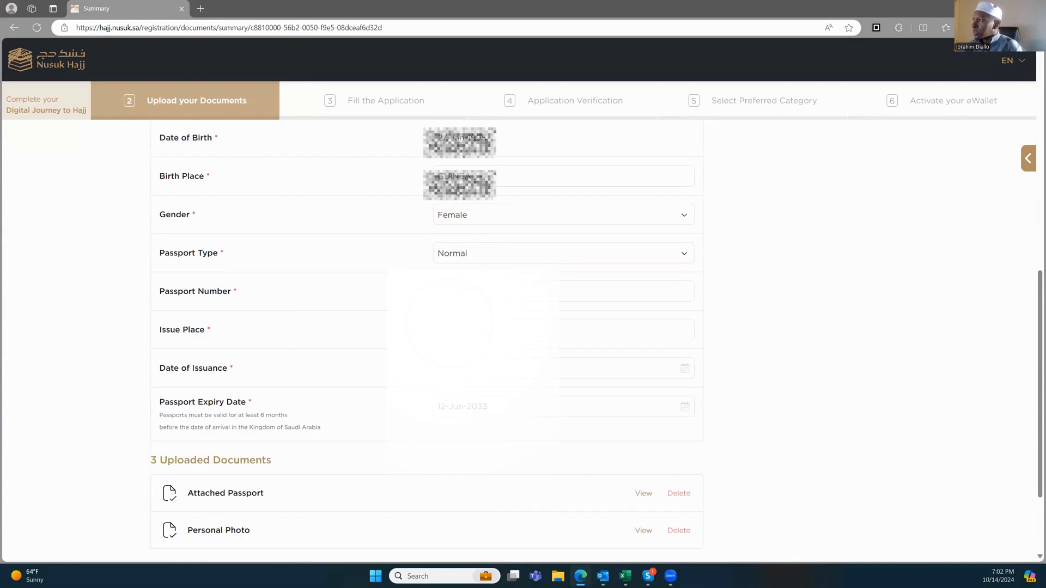
scroll(471, 255, down, 2)
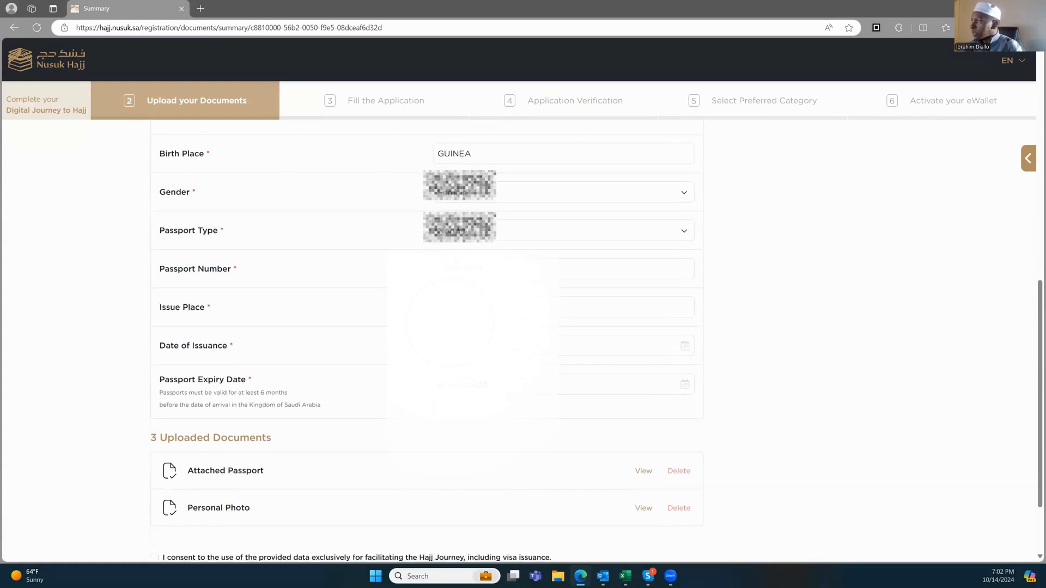
Step: Pick 2023, June and day 13 in the Date of Issuance calendar, giving 13-Jun-2023
click(471, 255)
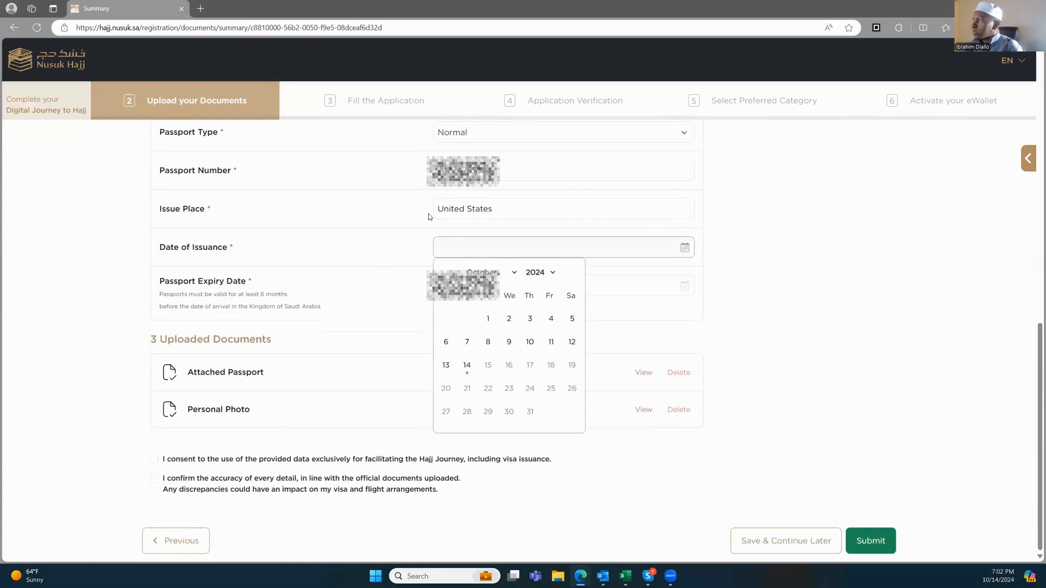
click(397, 242)
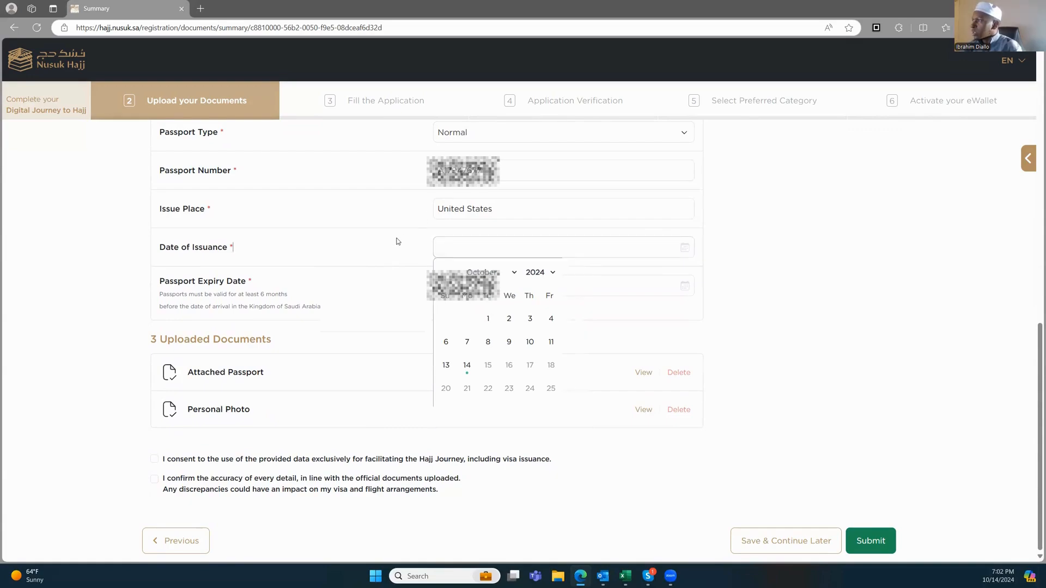
click(466, 246)
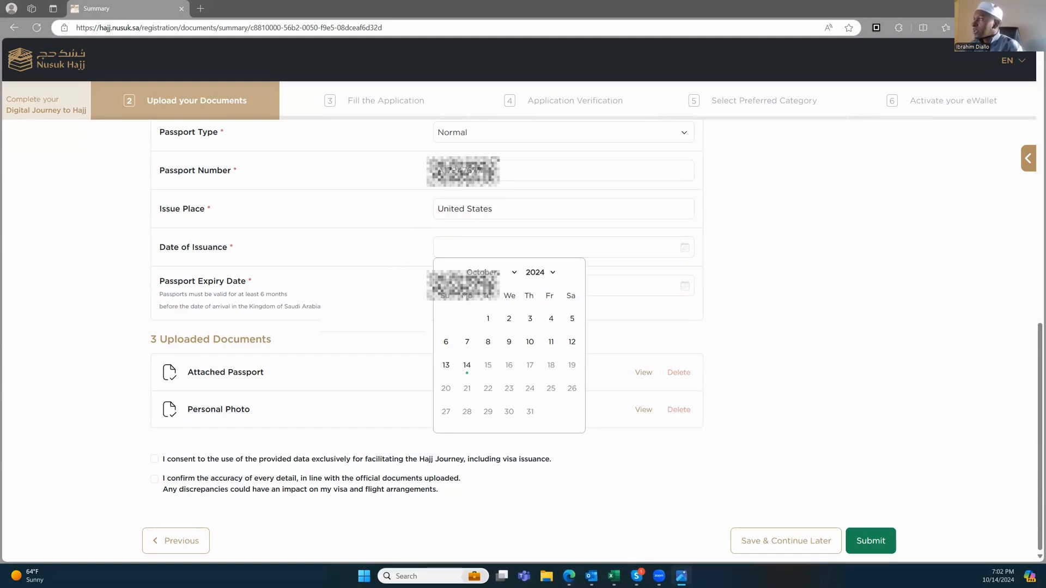
click(464, 172)
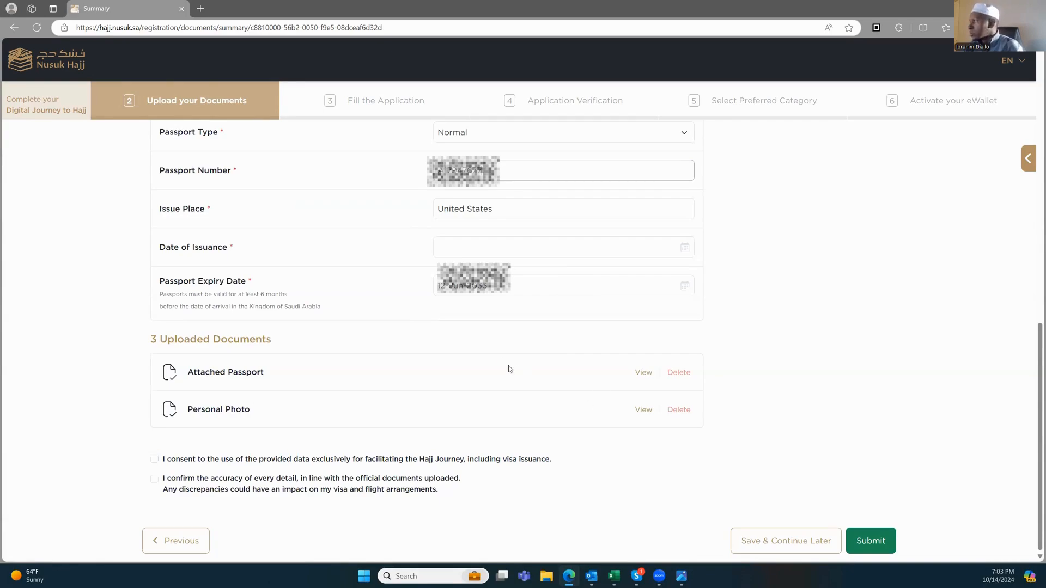
click(472, 247)
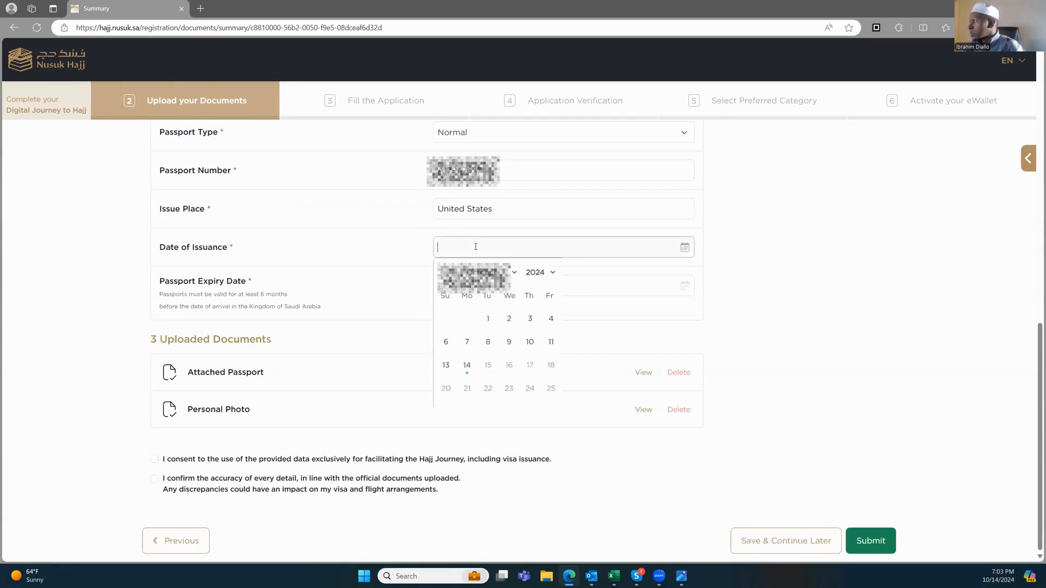
click(543, 275)
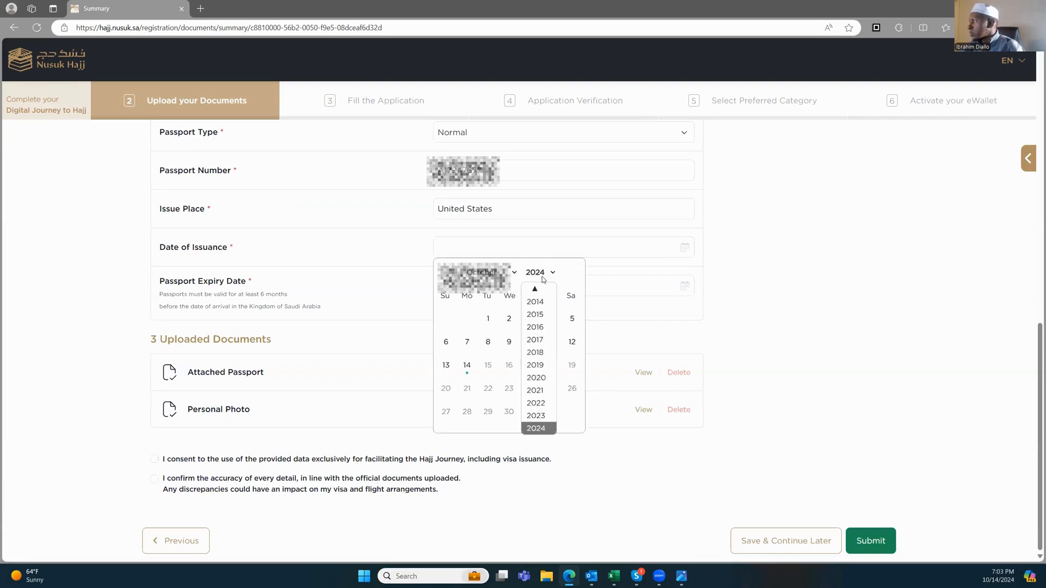
click(541, 417)
click(513, 274)
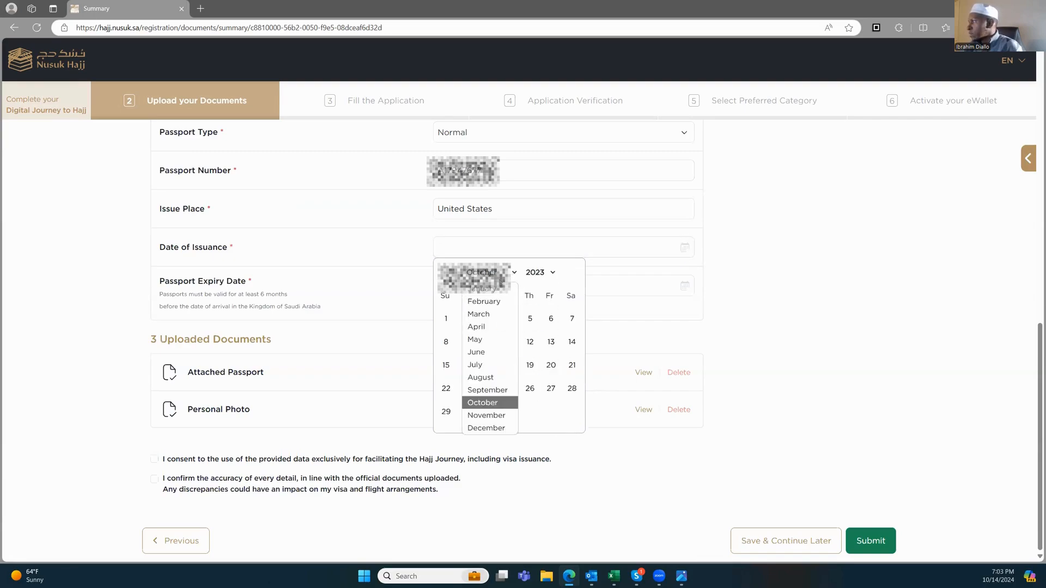
click(492, 353)
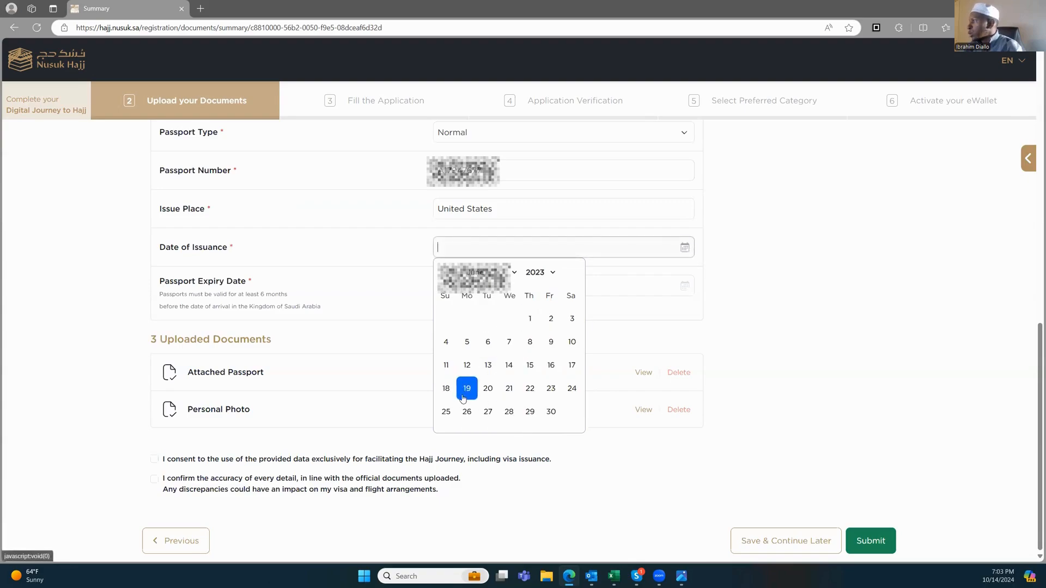
click(496, 369)
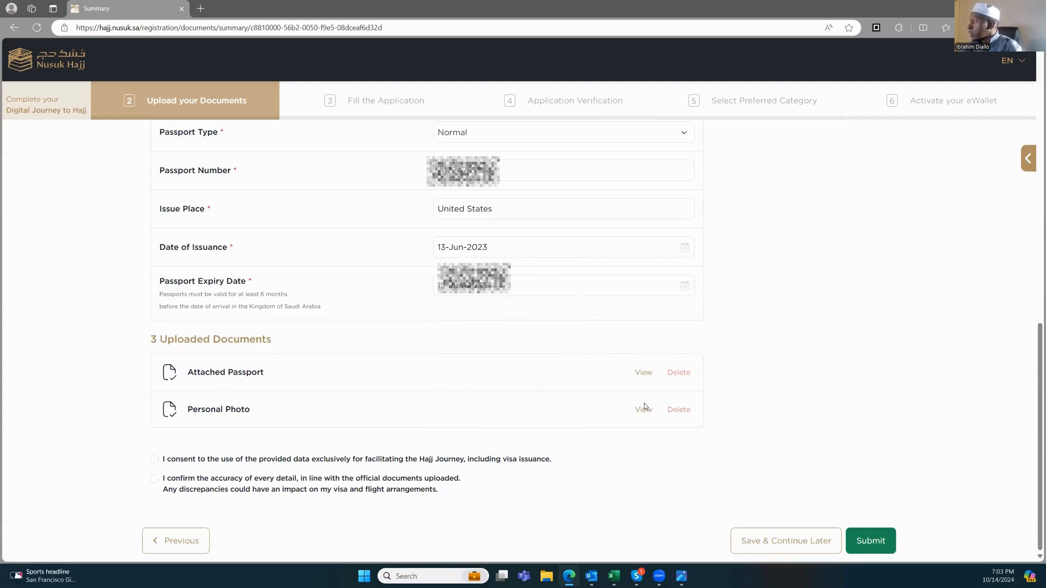
Step: Tick the data-use and accuracy consents, review the summary, and submit the application
click(155, 461)
click(154, 480)
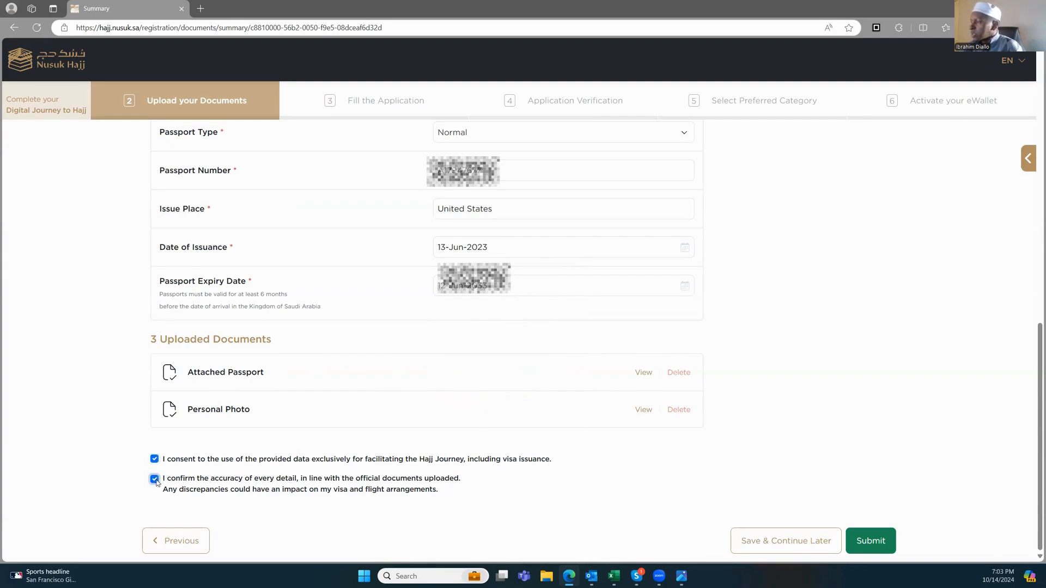
scroll(281, 463, up, 15)
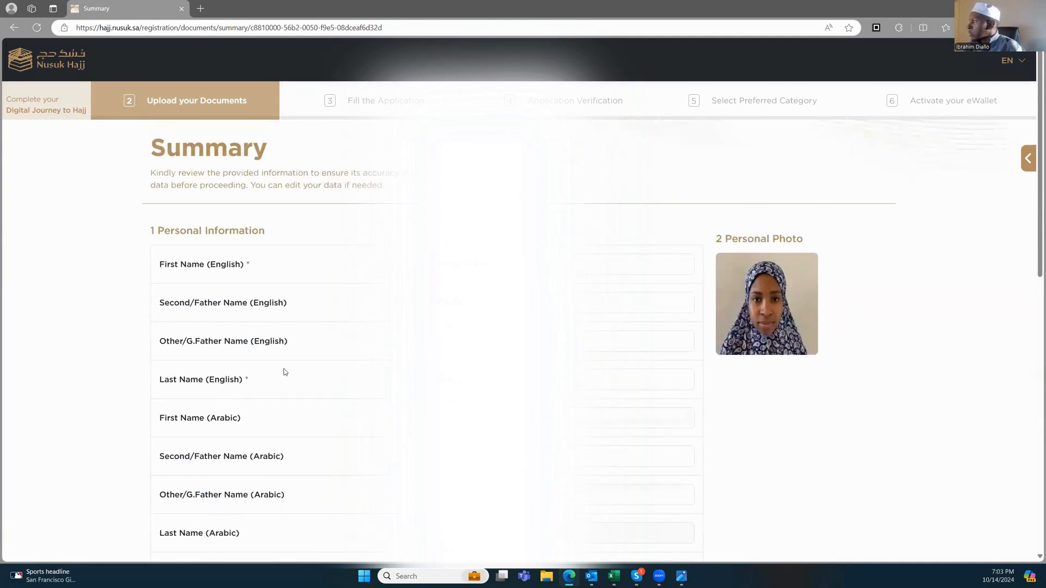
scroll(518, 340, down, 1)
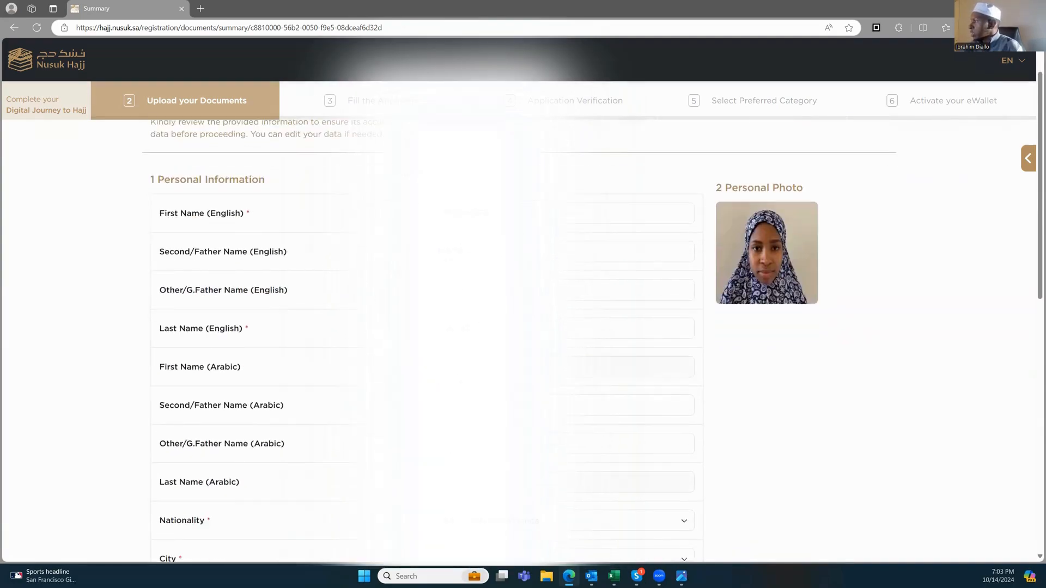
scroll(253, 362, down, 3)
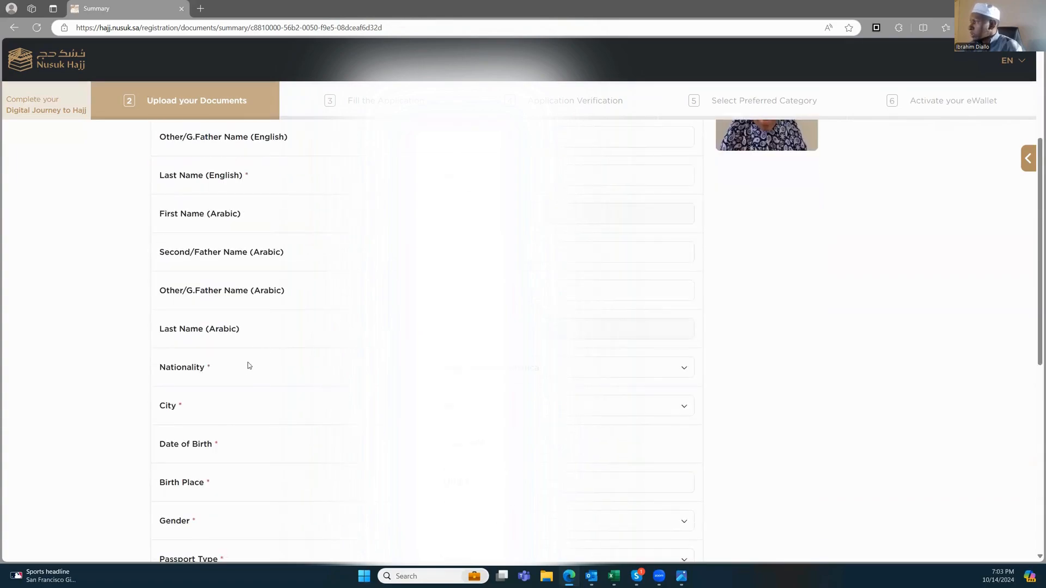
scroll(244, 373, down, 2)
scroll(244, 374, down, 5)
scroll(294, 325, up, 4)
scroll(208, 423, down, 5)
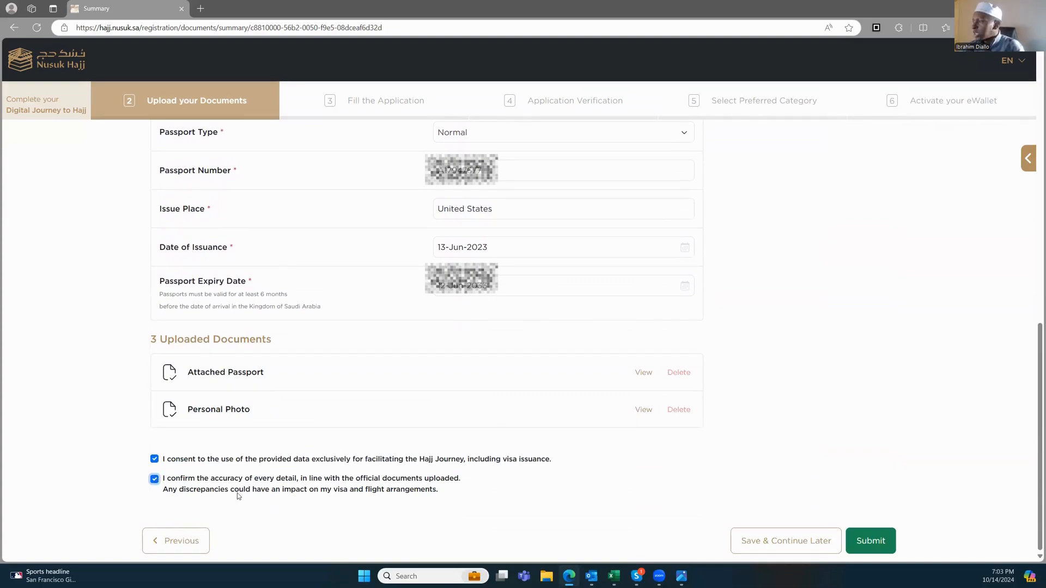
click(867, 542)
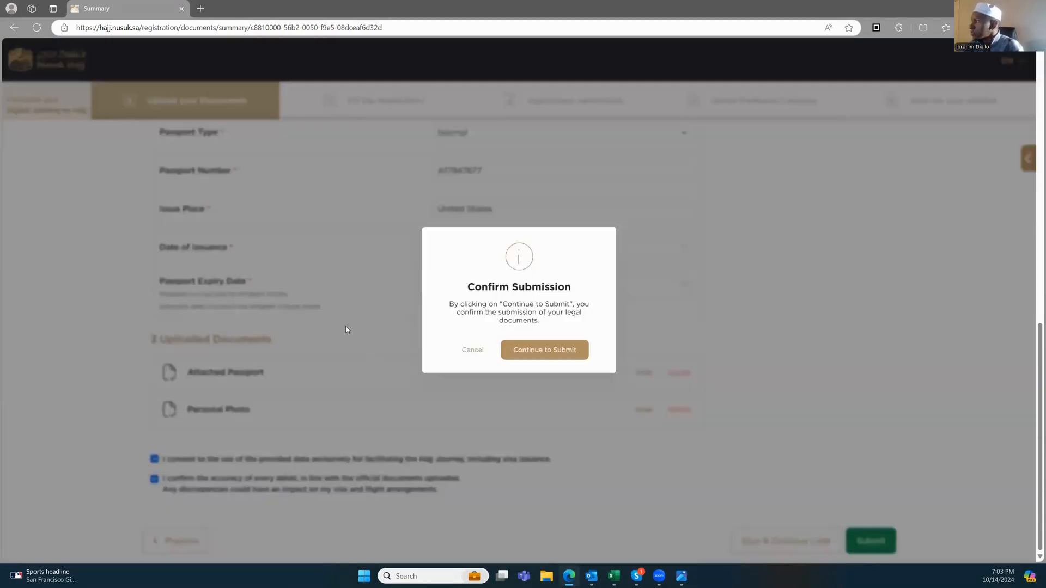
Step: Confirm the submission and switch the mobile contact country code to United States (+1)
click(542, 351)
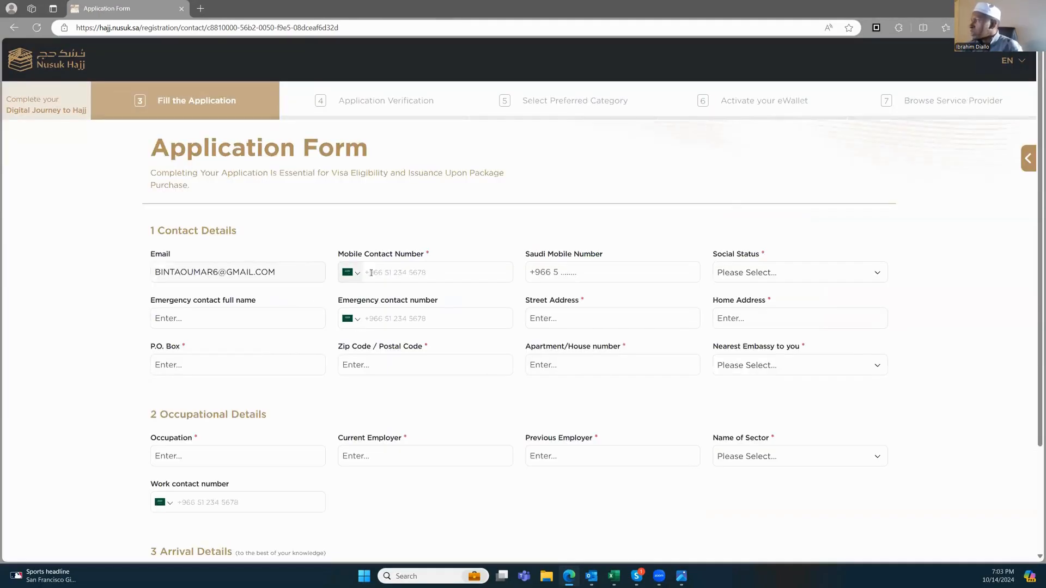
click(361, 279)
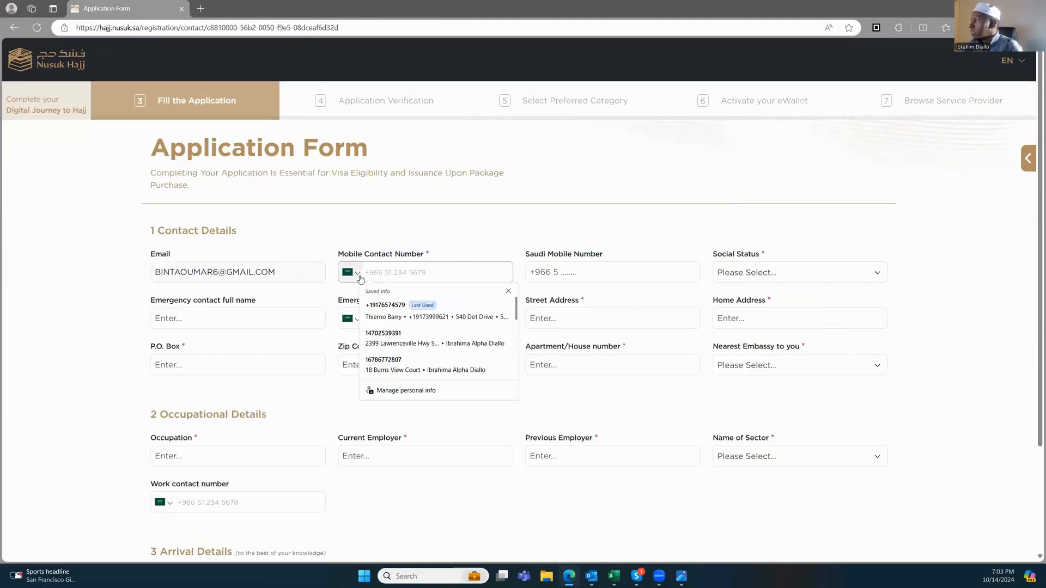
click(512, 222)
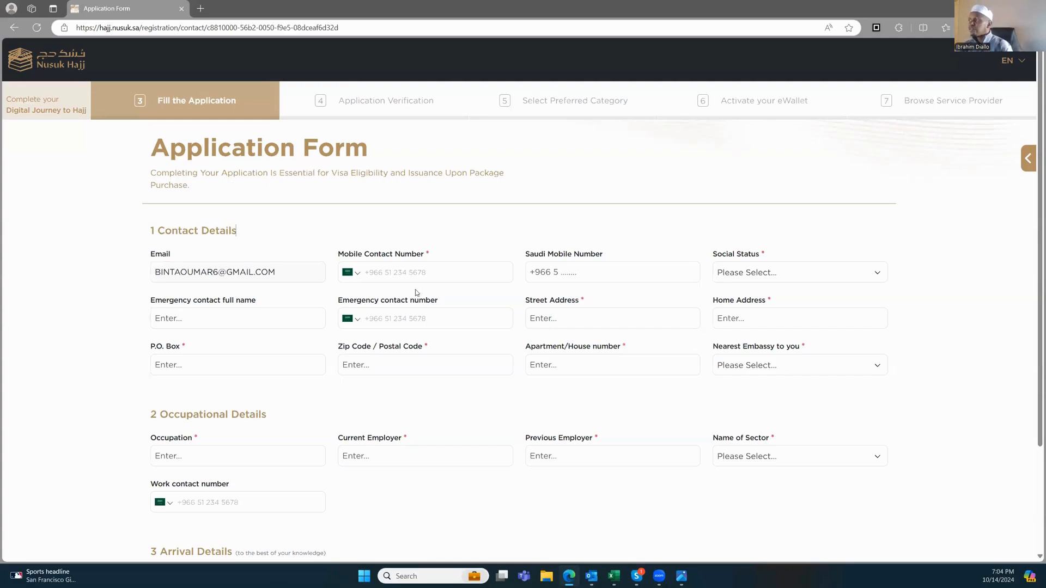
click(375, 272)
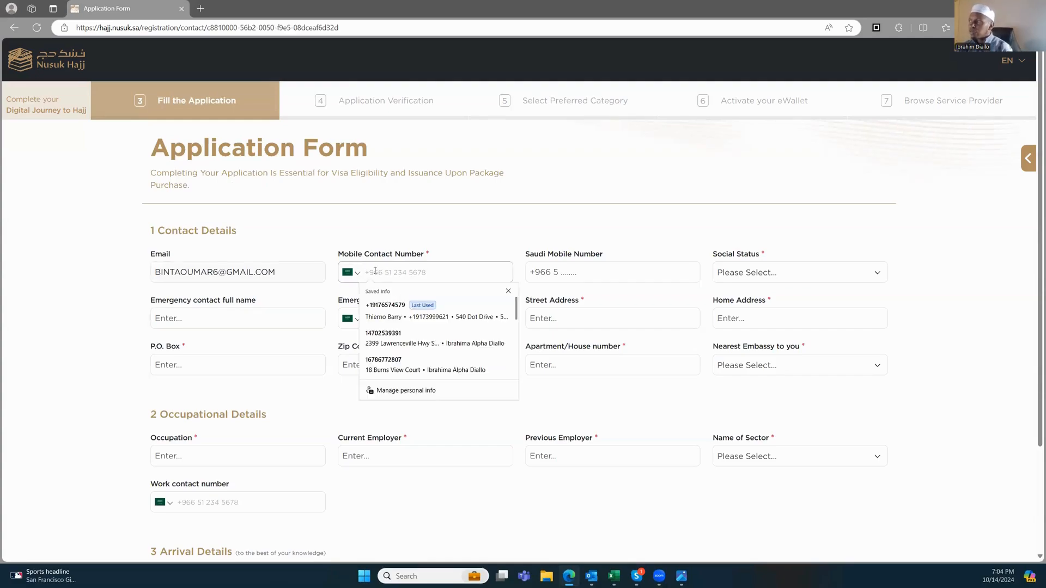
click(354, 274)
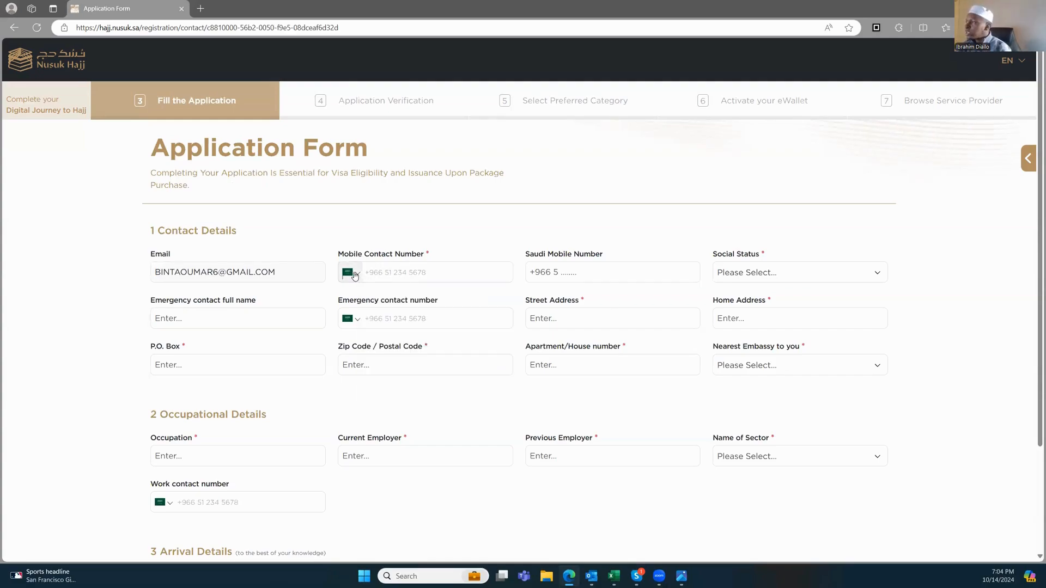
click(355, 276)
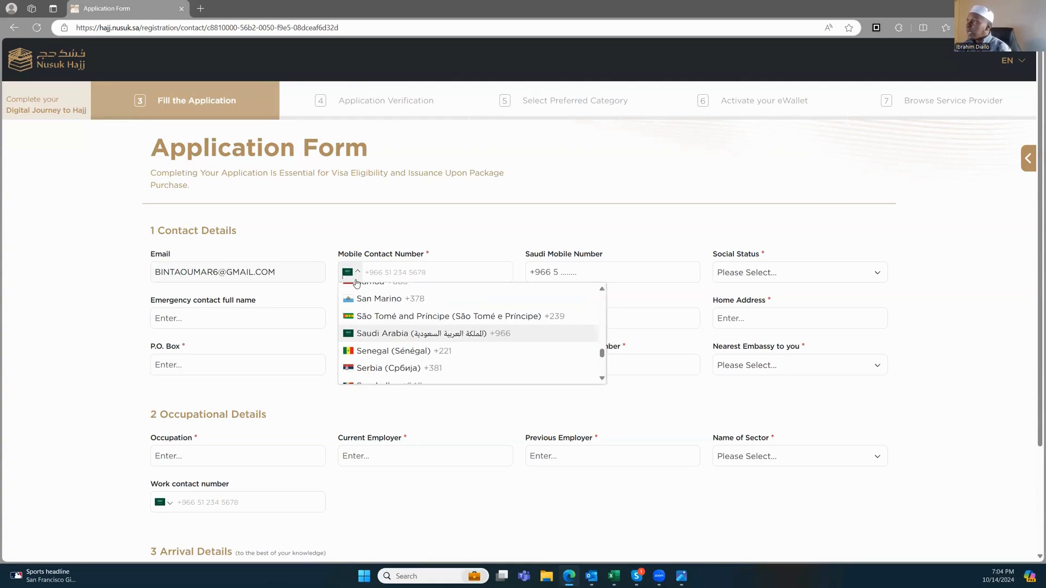
scroll(355, 296, up, 1)
scroll(363, 311, down, 2)
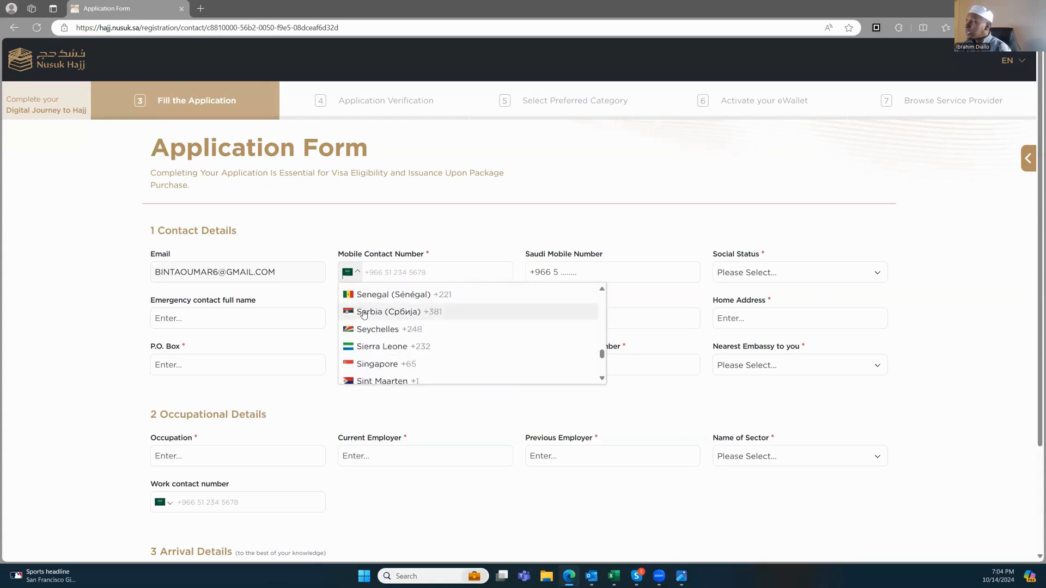
scroll(376, 322, down, 10)
scroll(397, 327, down, 6)
scroll(395, 324, up, 3)
click(390, 318)
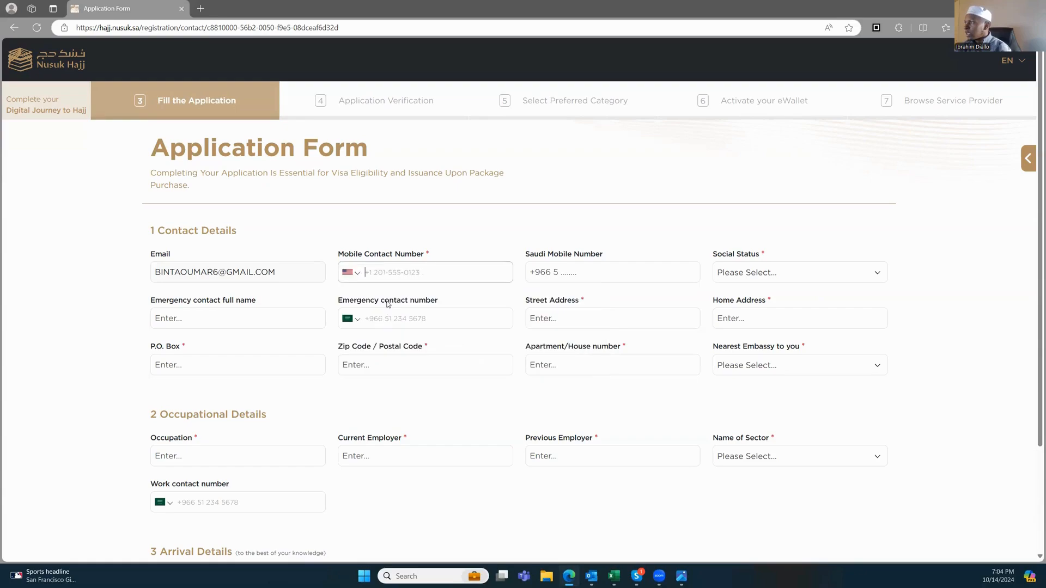
Step: Enter the applicant's mobile phone number
click(393, 271)
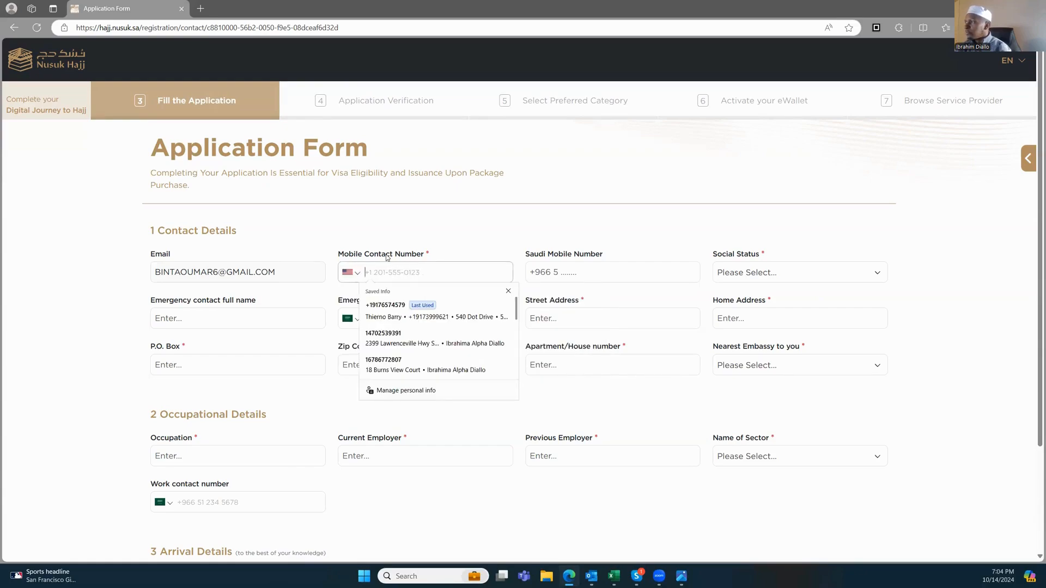
click(384, 273)
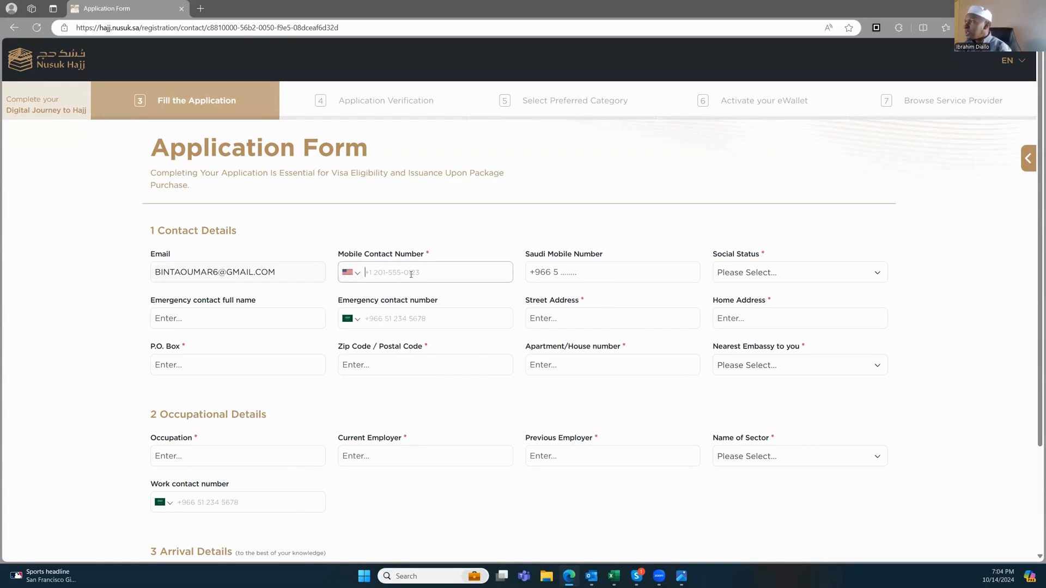
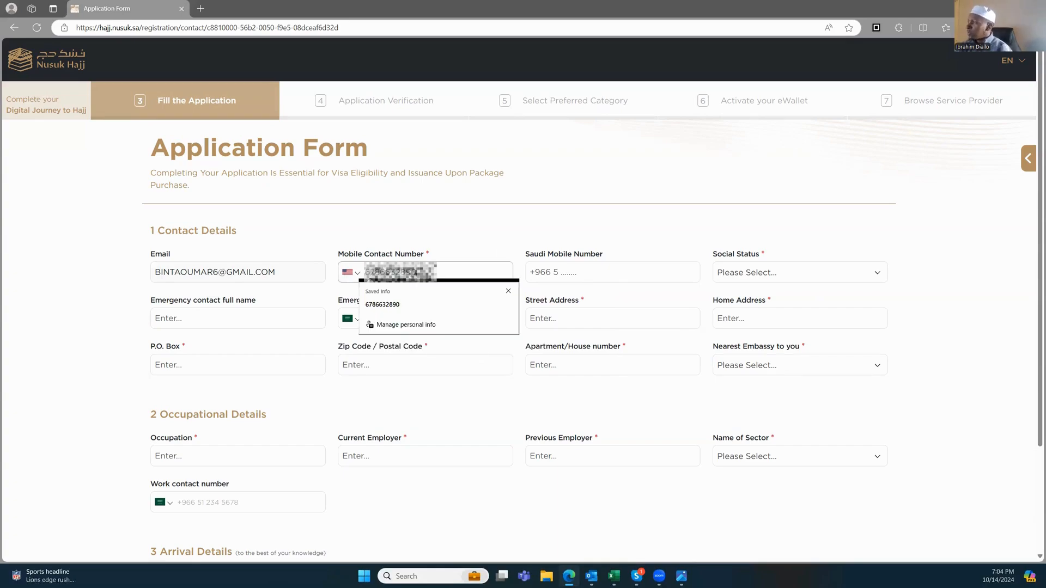
Step: Set the social status to Married
click(764, 259)
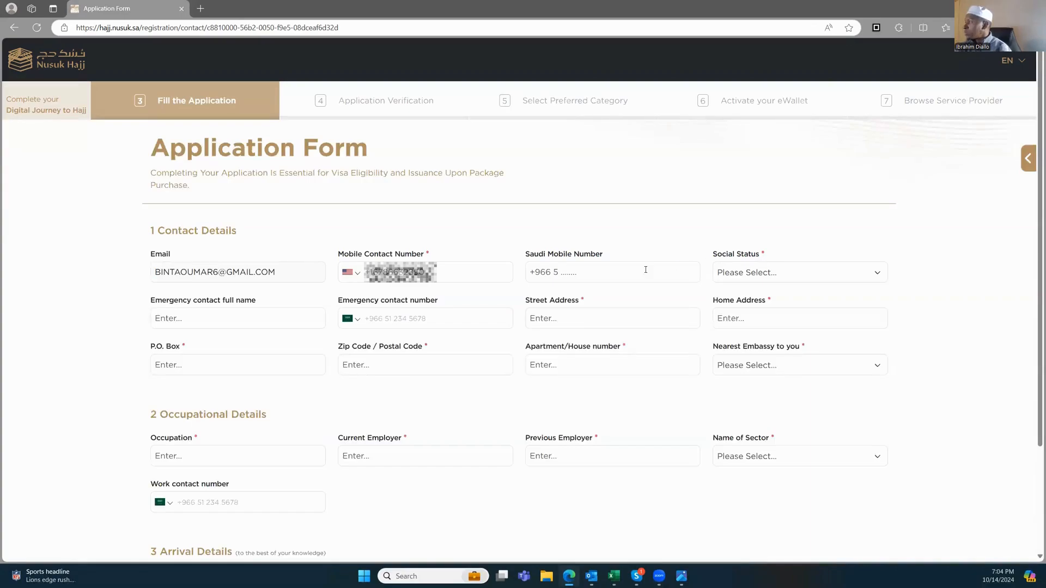
click(753, 275)
click(749, 333)
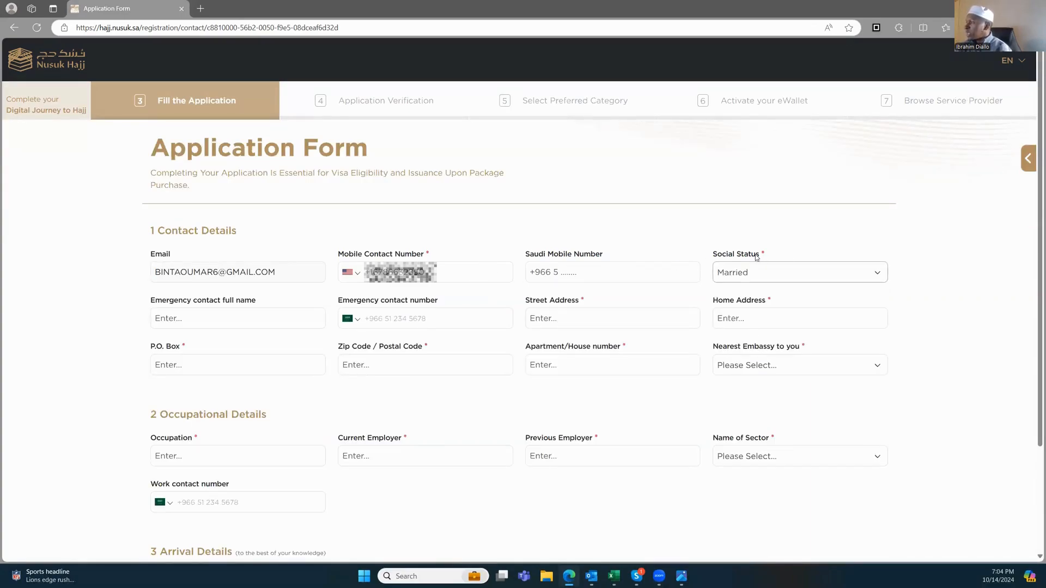
Step: Enter the emergency contact's full name, correcting typos along the way
click(239, 322)
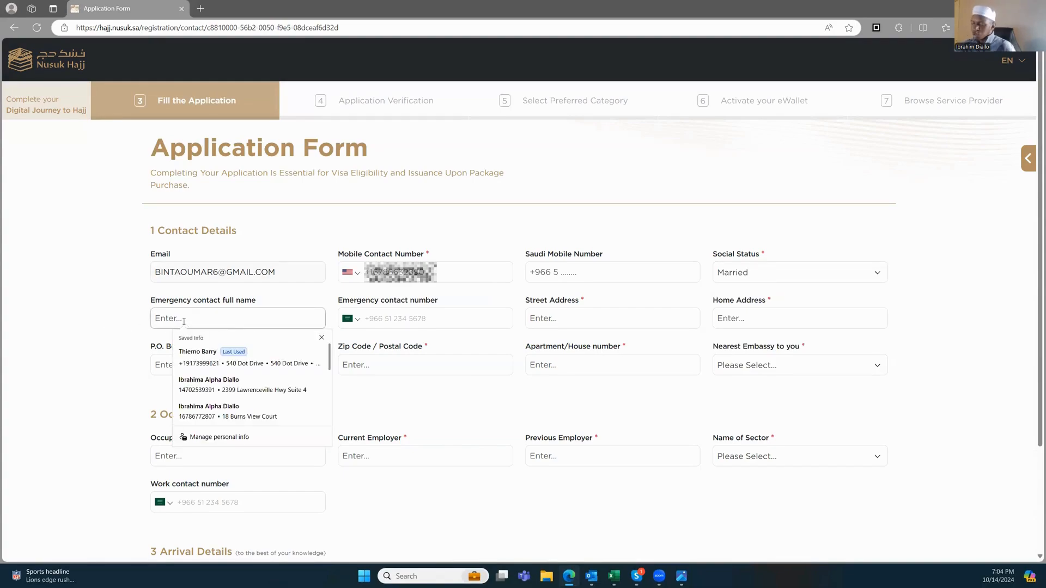
text(iBRAH)
key(BackSpace)
key(BackSpace)
key(BackSpace)
key(BackSpace)
key(BackSpace)
text(IB)
key(BackSpace)
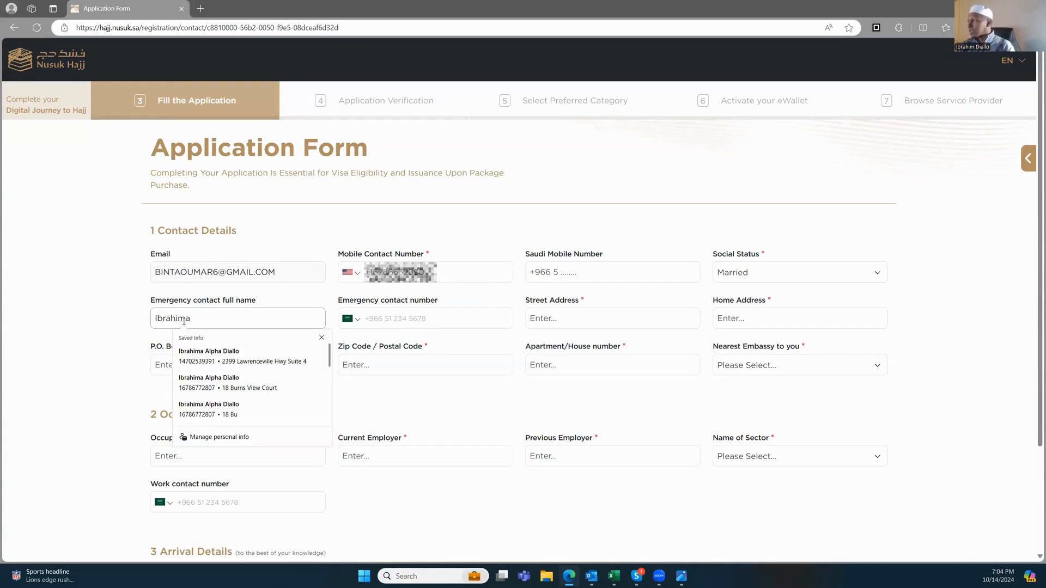
key(Tab)
key(Tab)
Step: Enter the applicant's street address
click(554, 323)
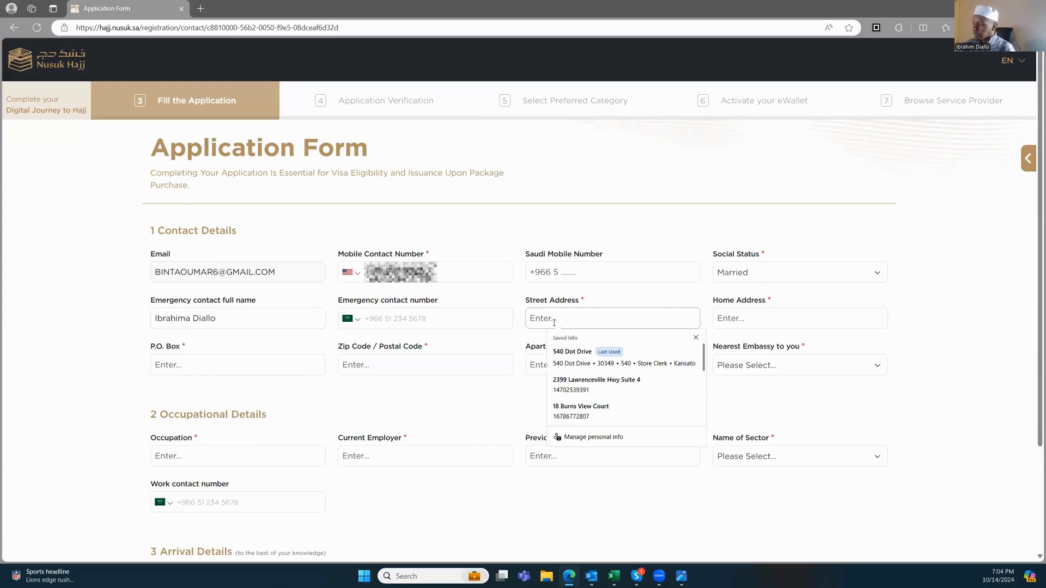
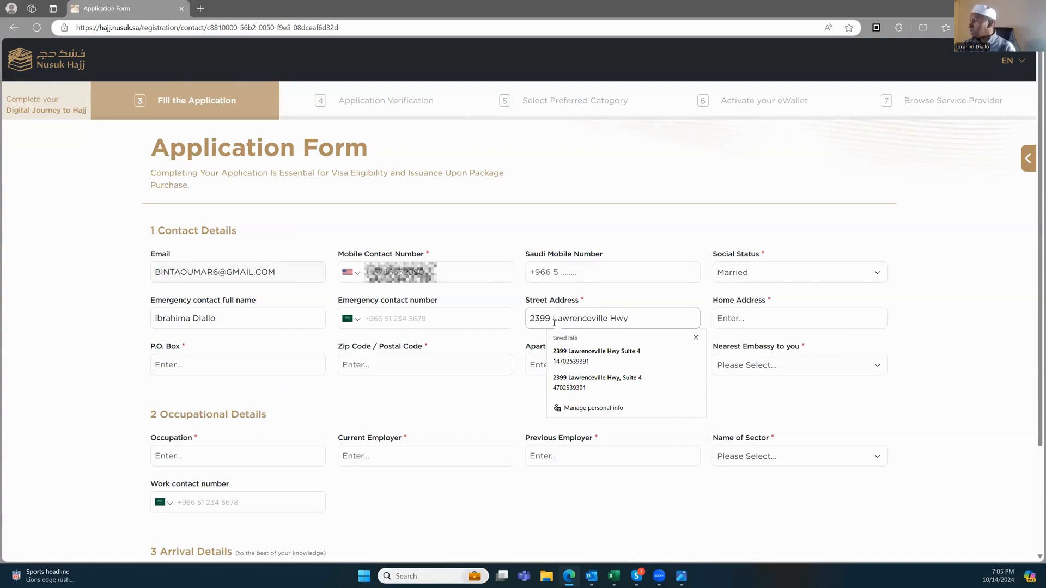
text(L)
key(BackSpace)
key(BackSpace)
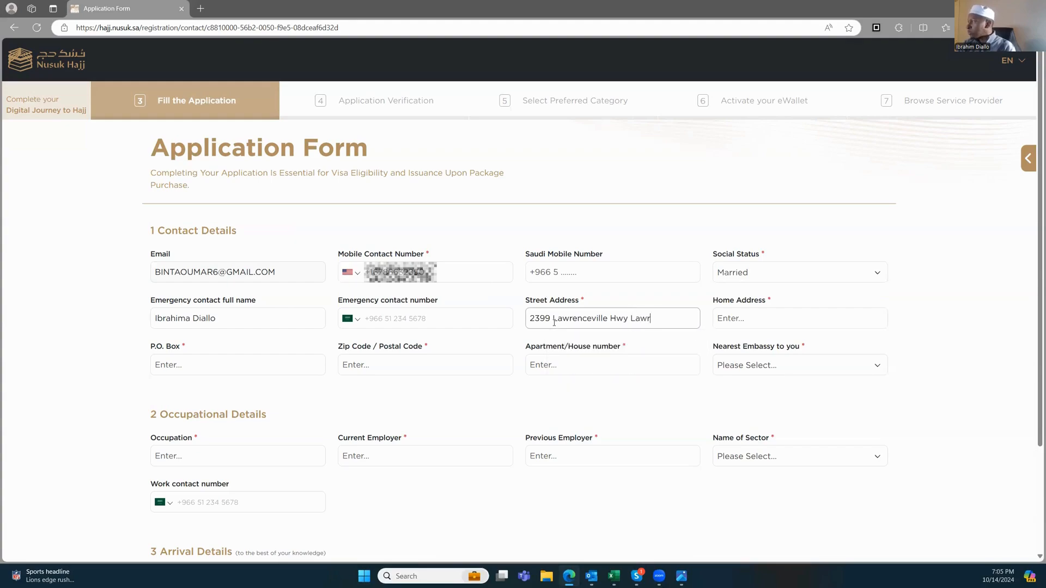
key(Tab)
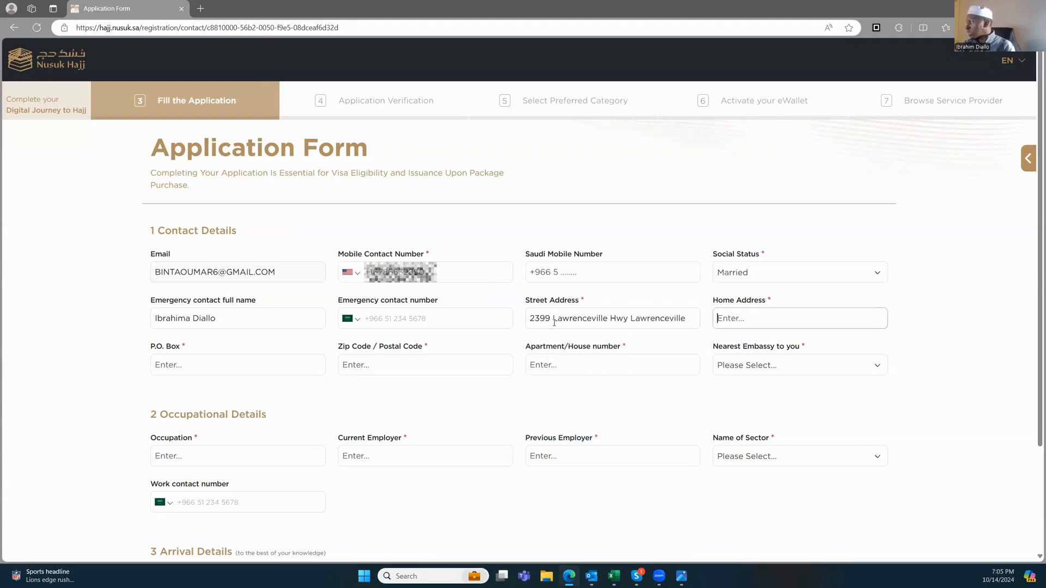
Step: Copy the street address into Home Address and its house number into P.O. Box
drag(533, 317, 718, 336)
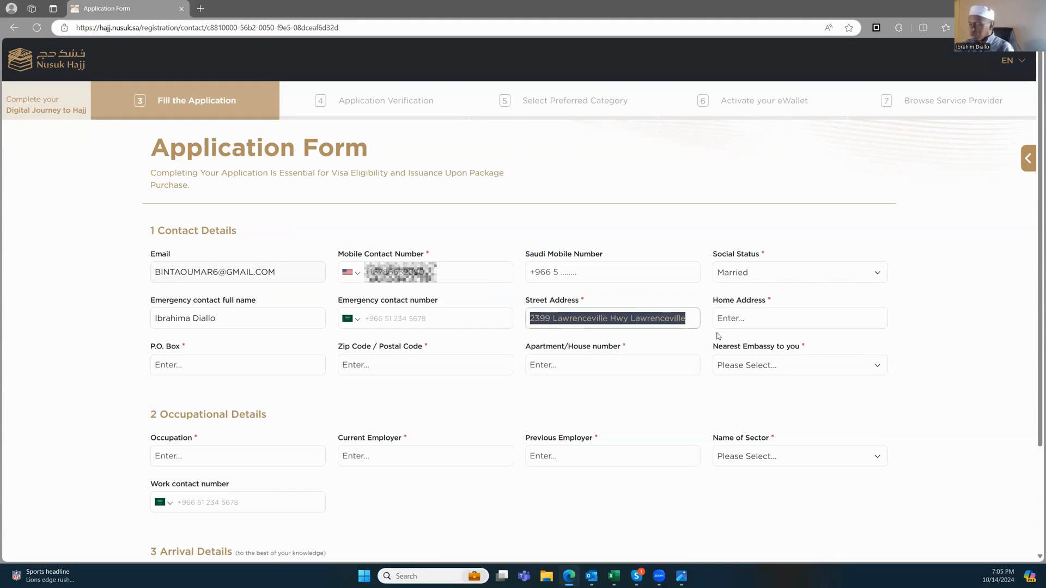
key(ctrl+c)
click(784, 318)
key(ctrl+v)
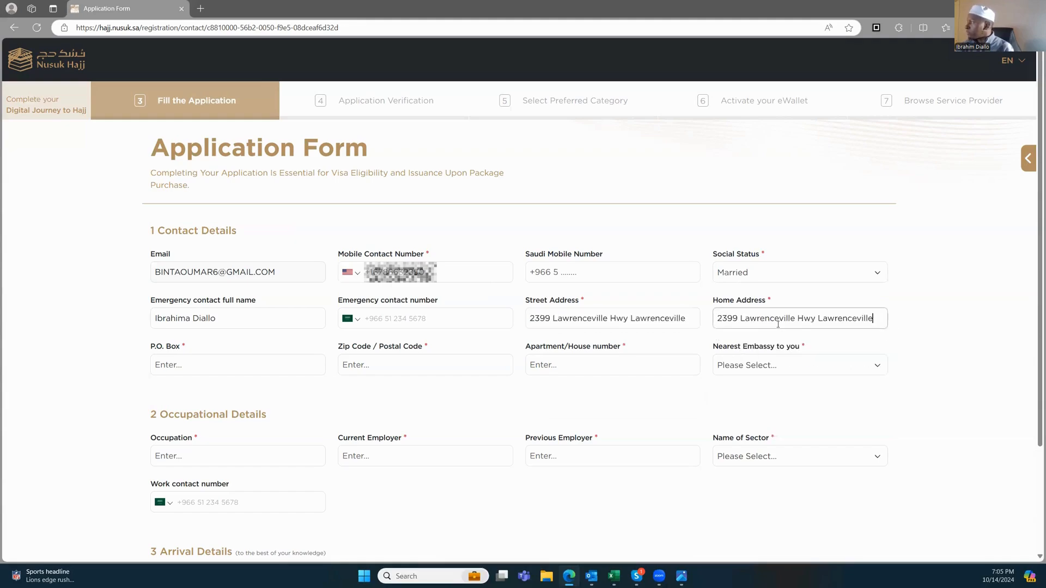
click(269, 362)
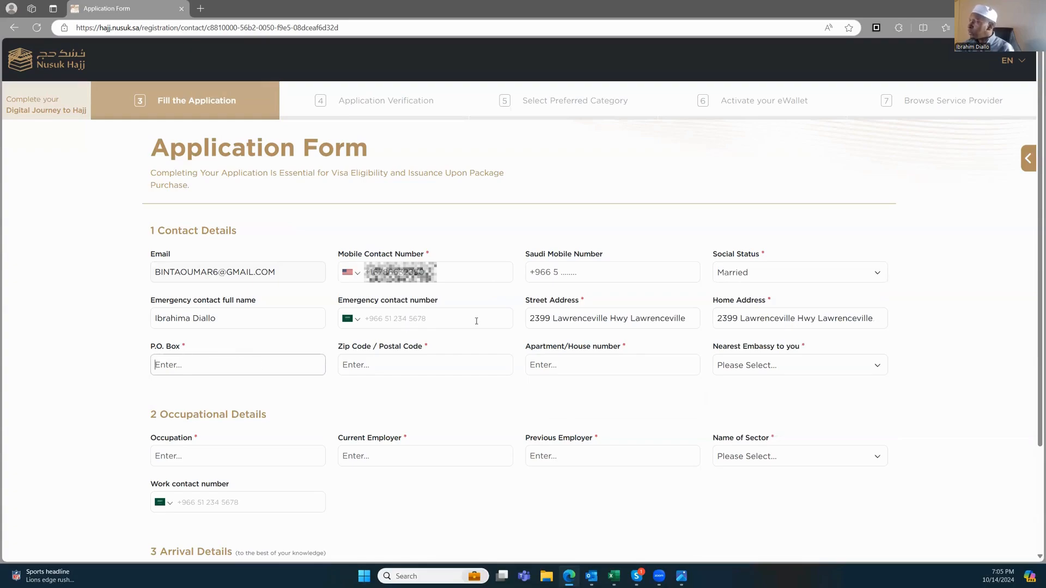
double_click(551, 318)
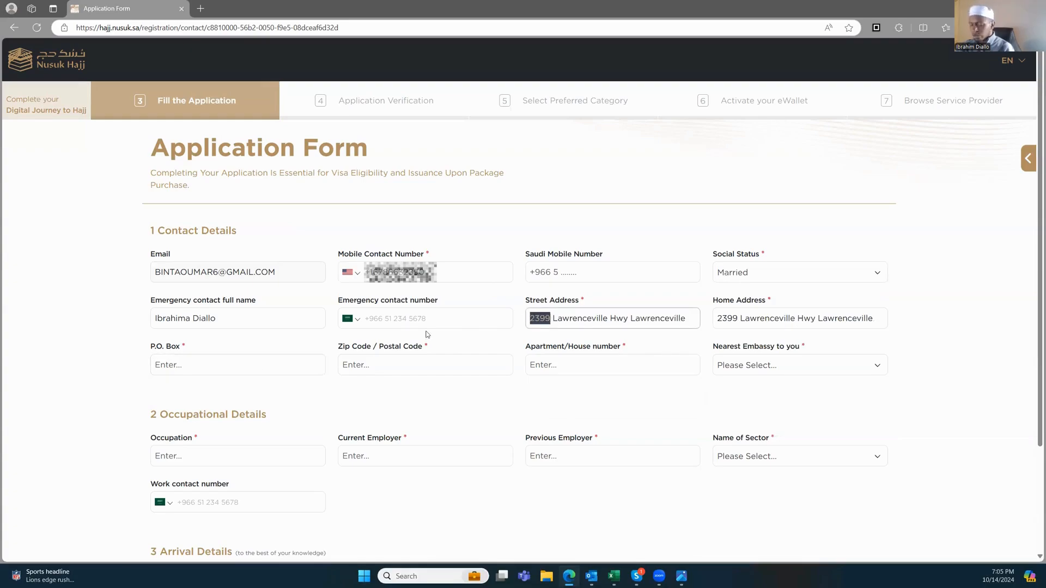
click(180, 364)
key(ctrl+v)
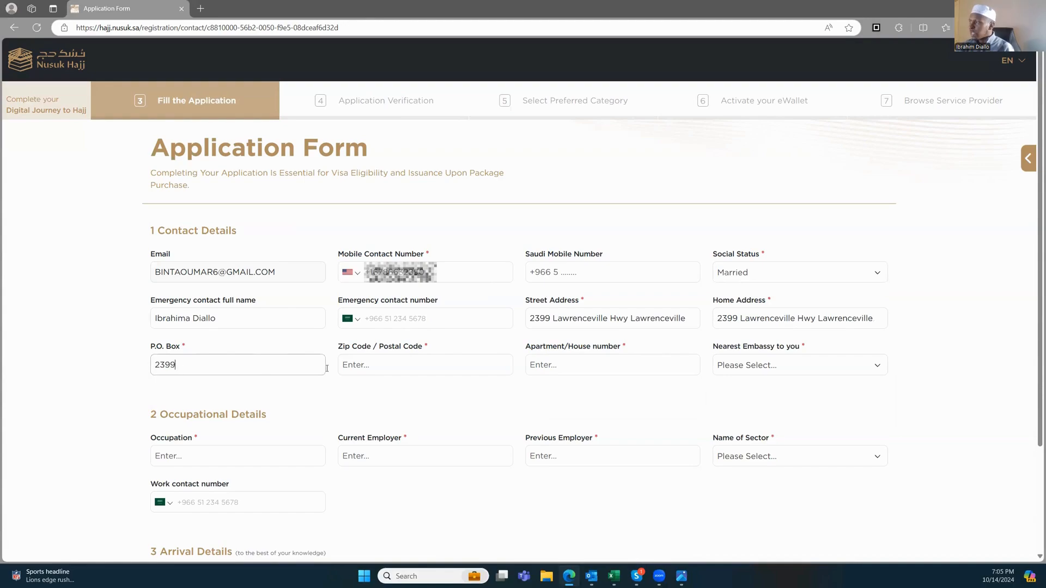
Step: Fill in the zip code and the apartment/house number
click(391, 366)
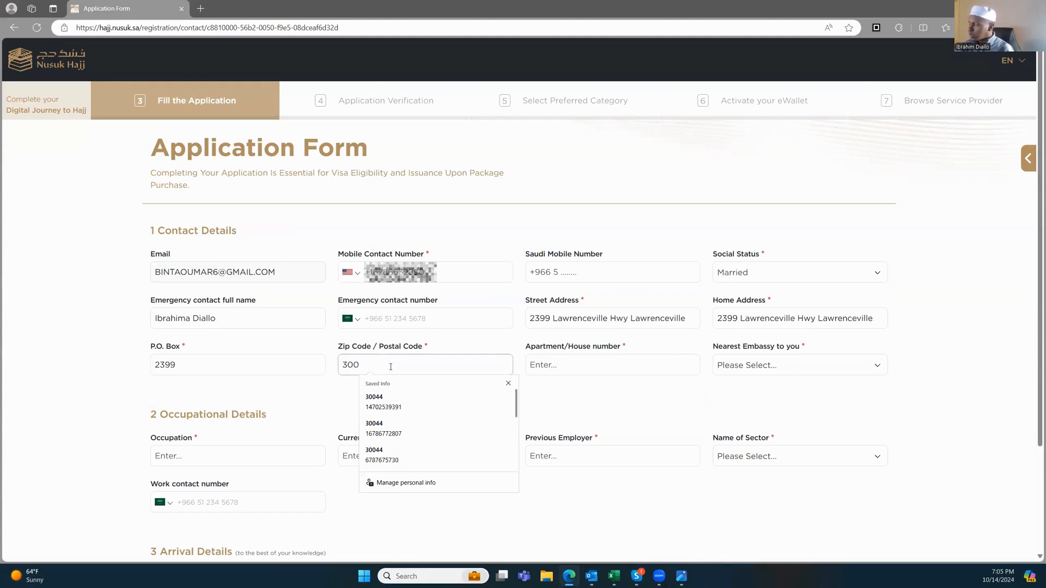
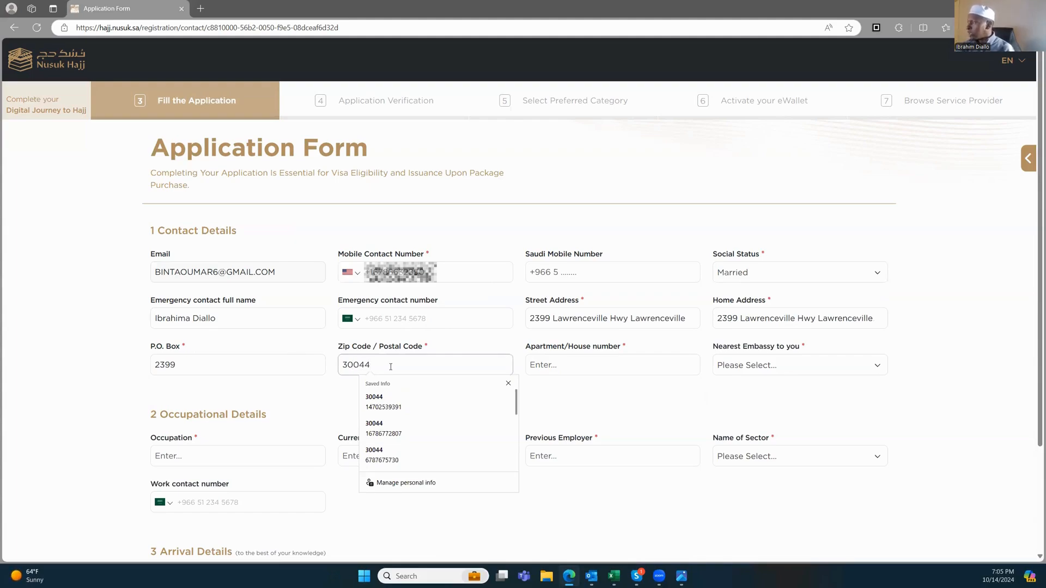
key(Tab)
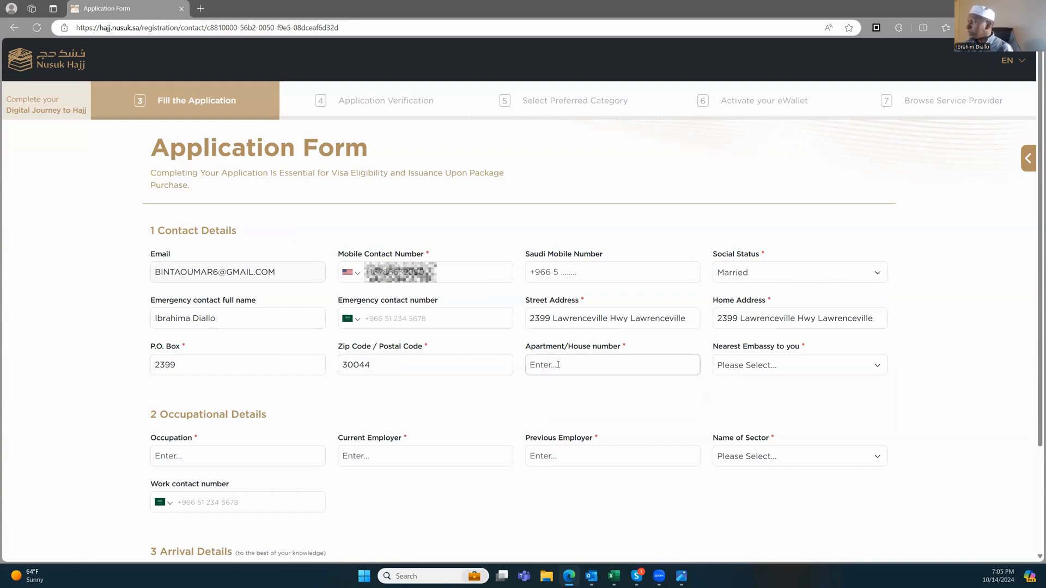
key(Tab)
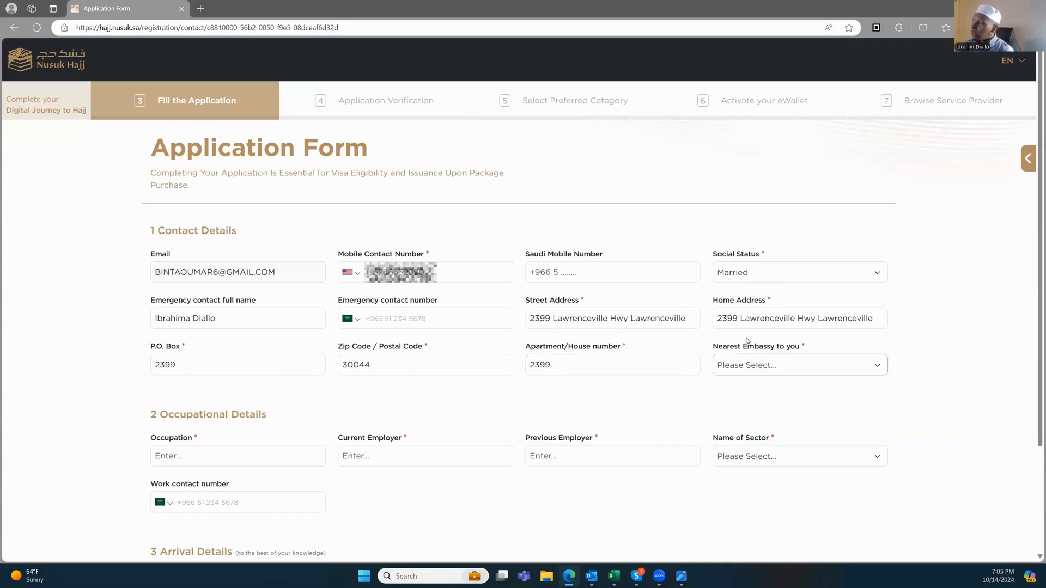
Step: Choose Washington as the nearest embassy
click(765, 372)
scroll(752, 446, down, 2)
scroll(755, 449, down, 1)
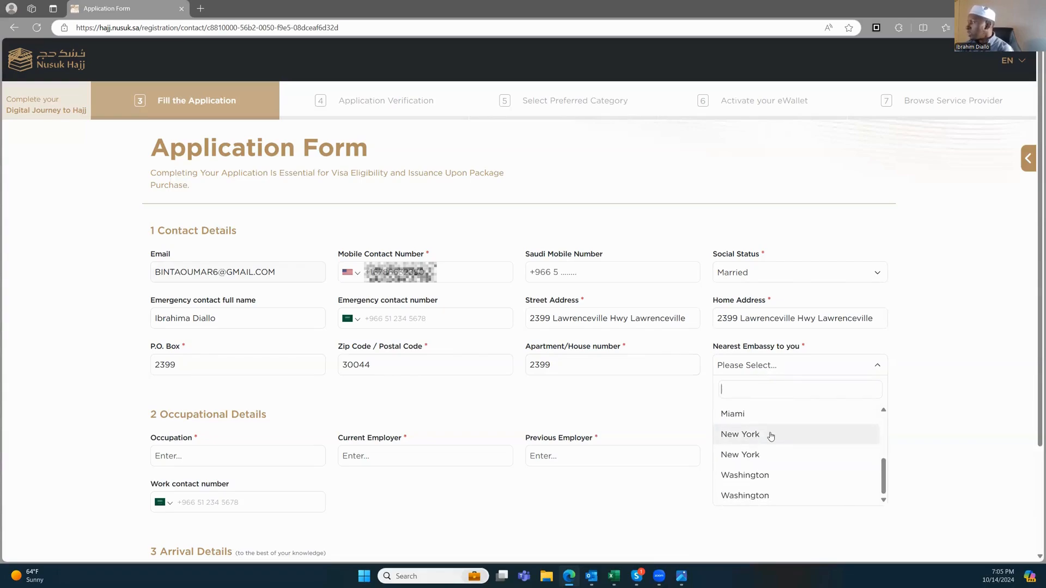
scroll(762, 430, up, 3)
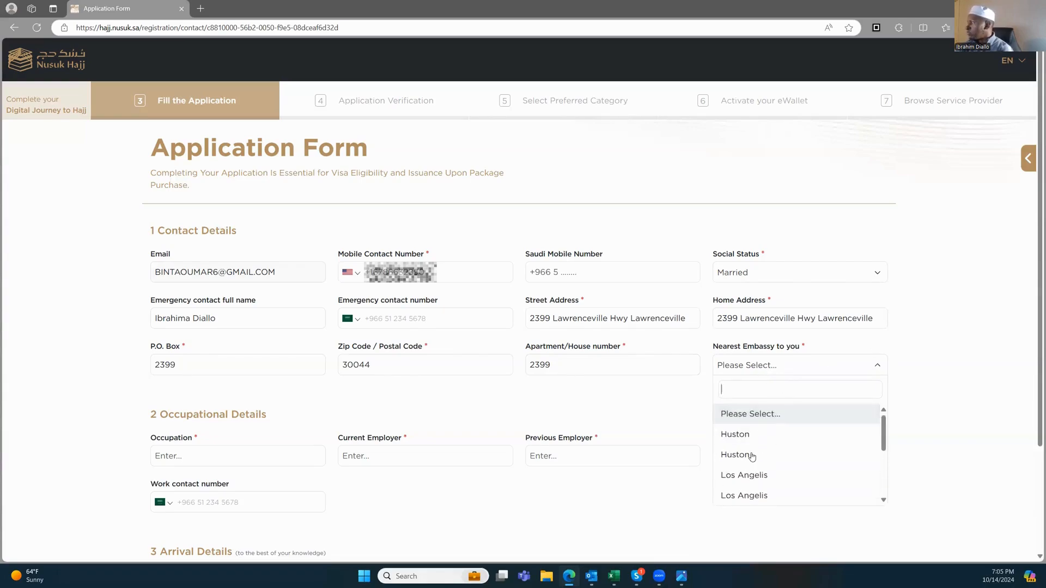
scroll(757, 460, down, 3)
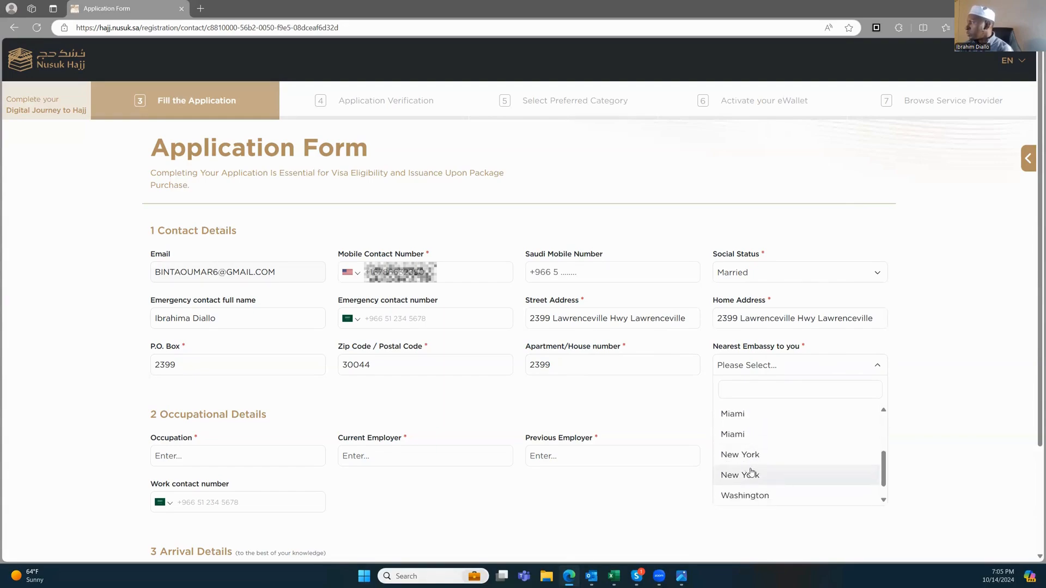
click(752, 496)
click(336, 411)
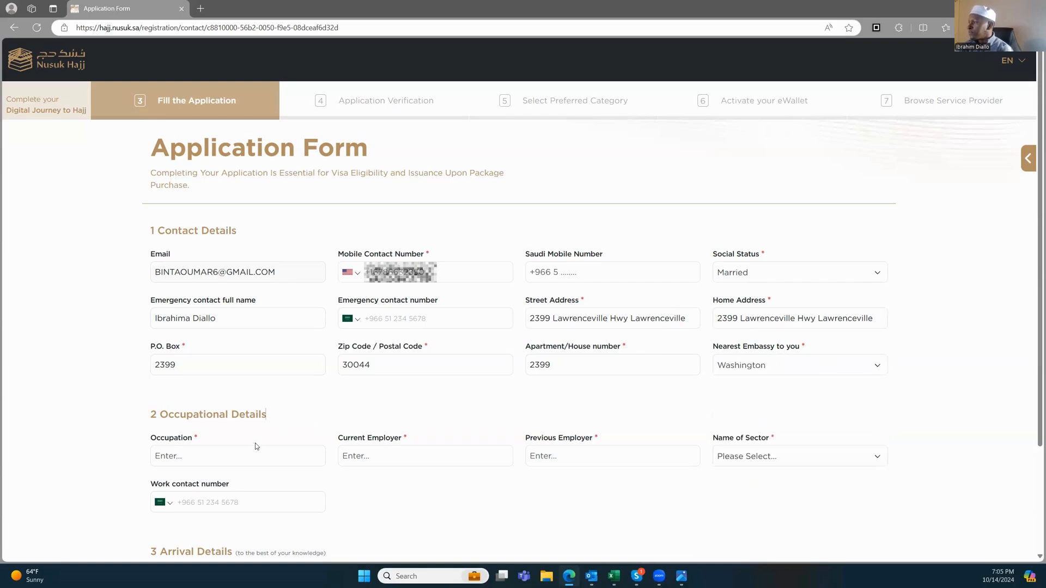
click(211, 456)
Step: Set the occupation to Nurse, rejecting the autocomplete suggestion
scroll(117, 369, down, 3)
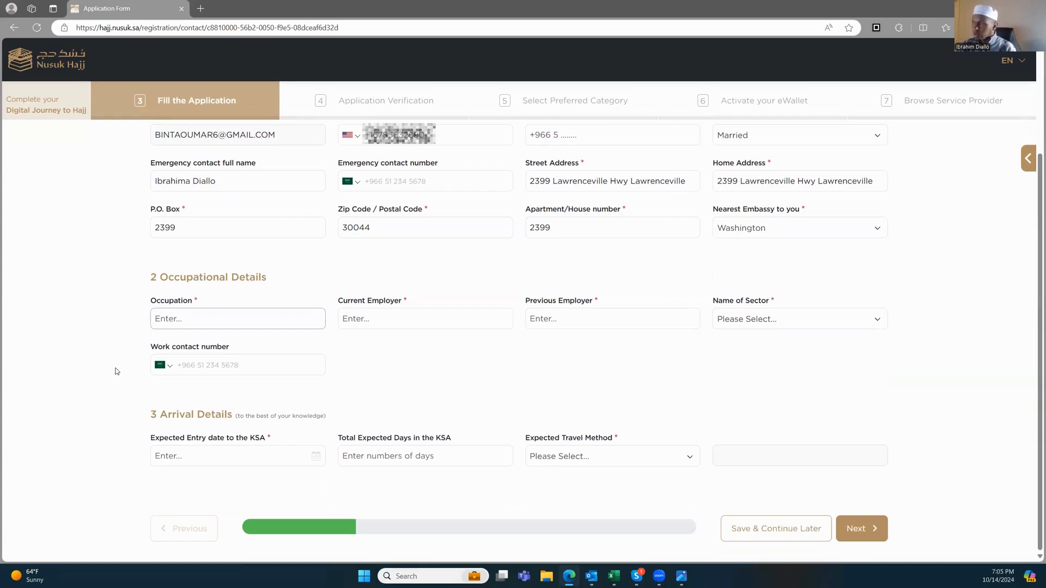
text(Nurse)
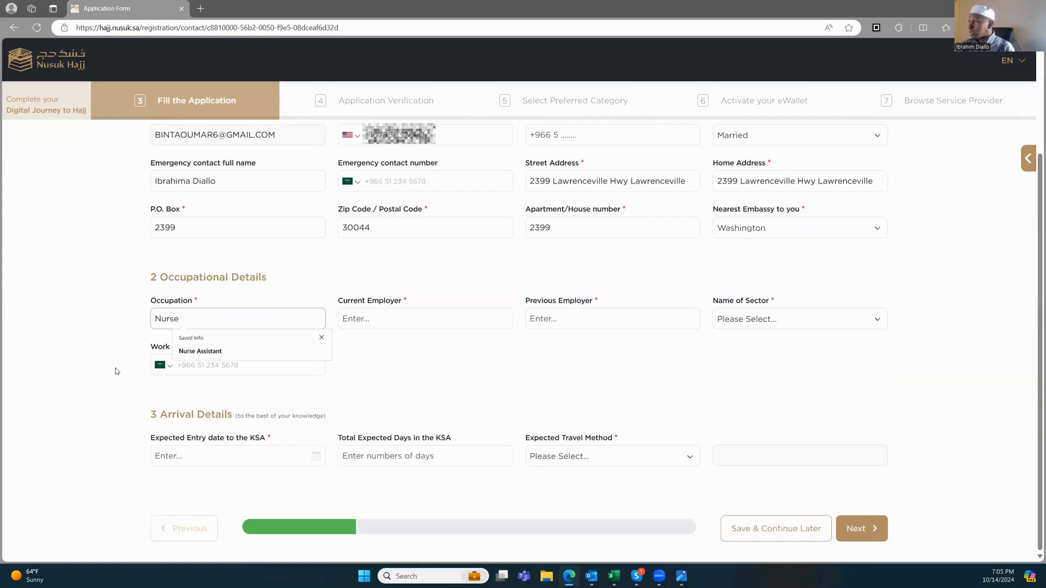
key(BackSpace)
key(BackSpace)
key(BackSpace)
key(BackSpace)
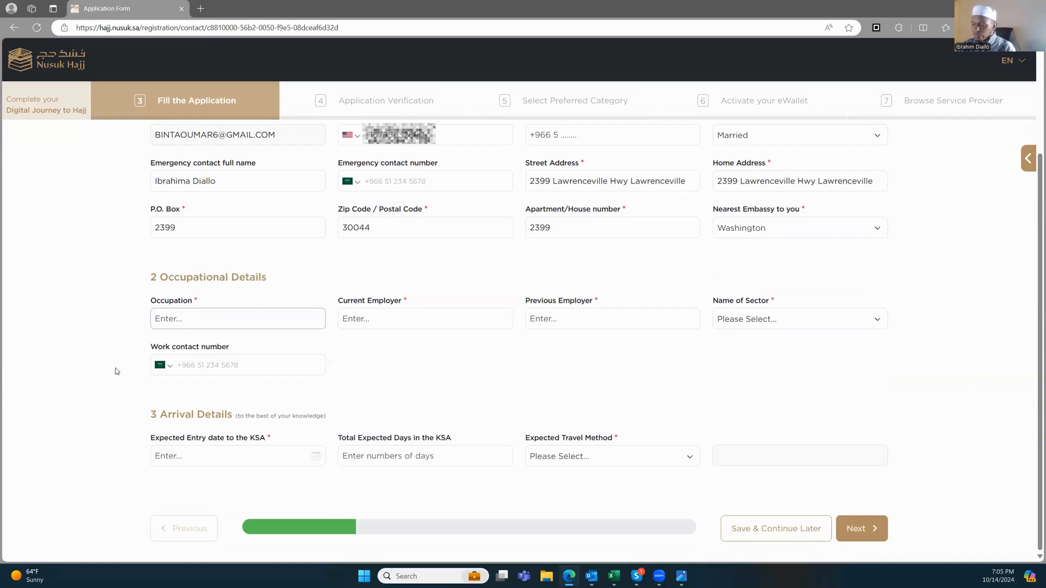
text(Homemaker)
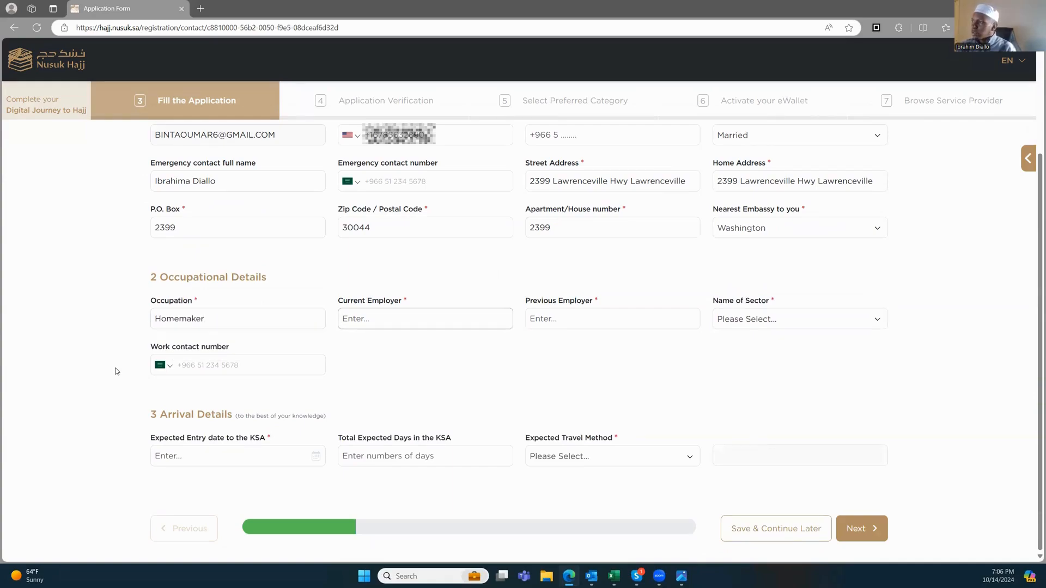
drag(207, 319, 153, 314)
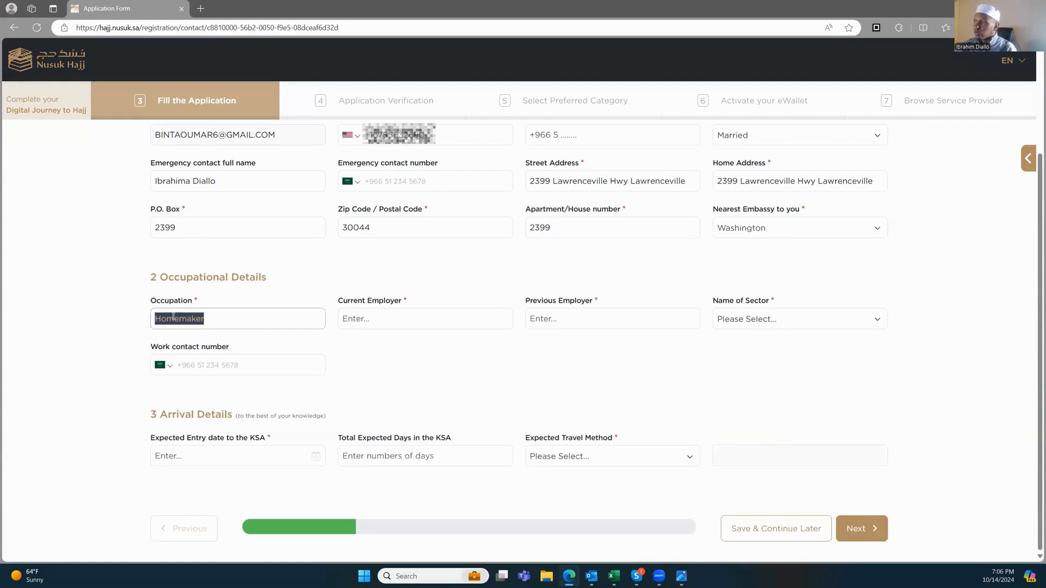
text(Nurse)
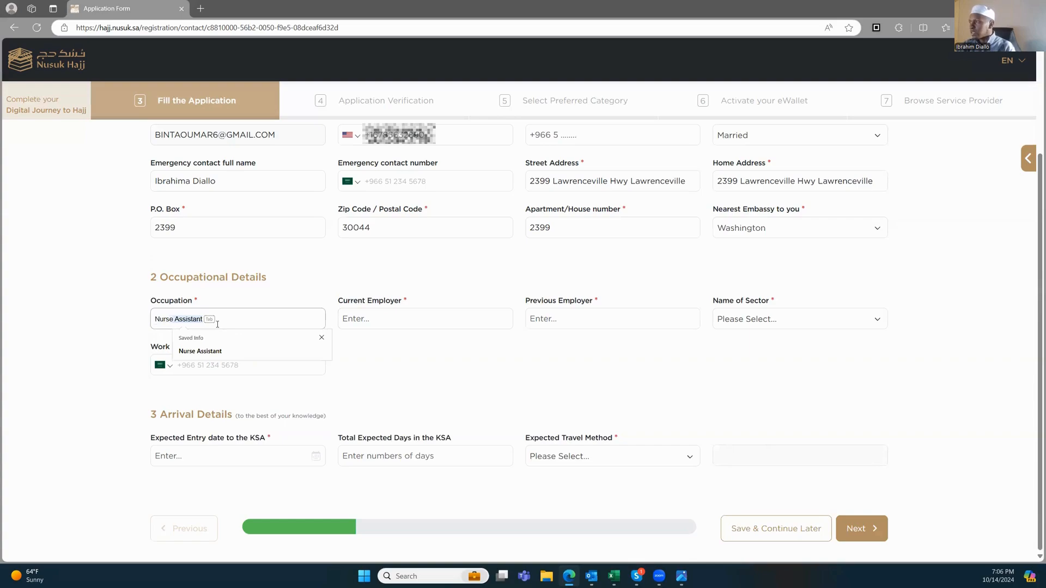
key(Delete)
key(Tab)
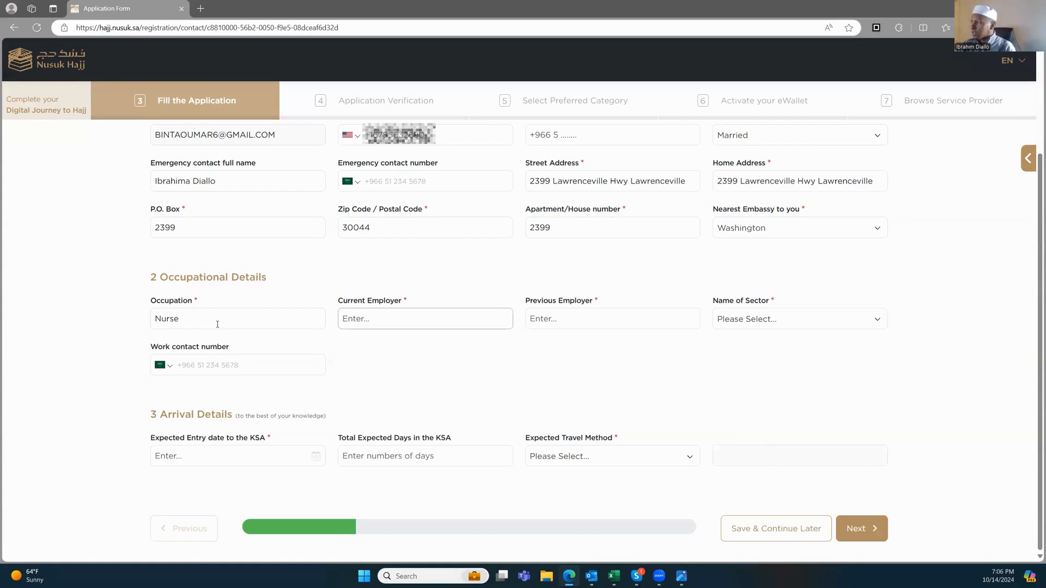
Step: Enter current employer Grady Health, previous employer Homemaker, and choose the Private sector
text(Grady)
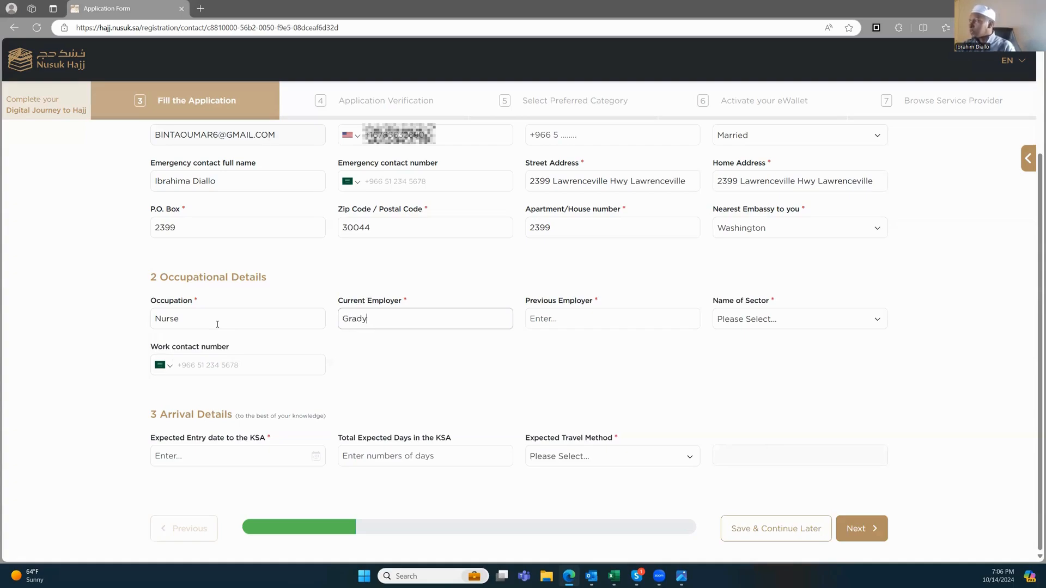
text( Health)
key(Tab)
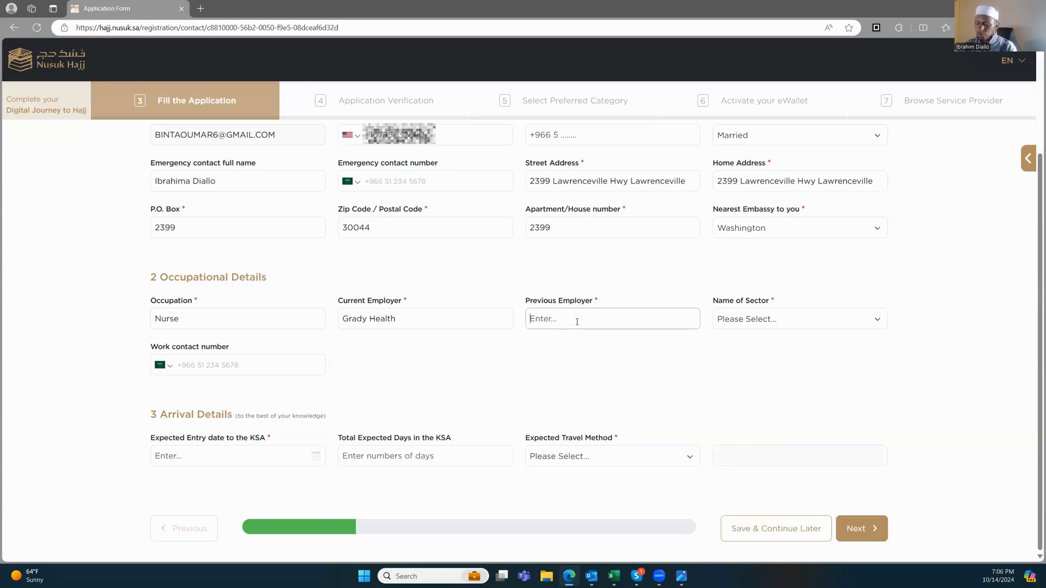
text(Homemaker)
key(Tab)
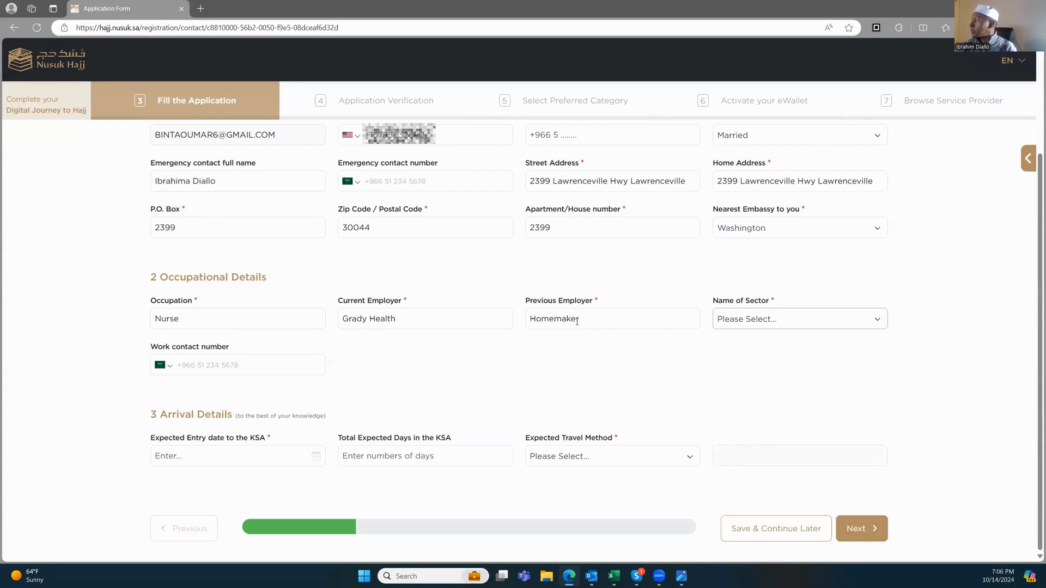
click(806, 311)
click(763, 360)
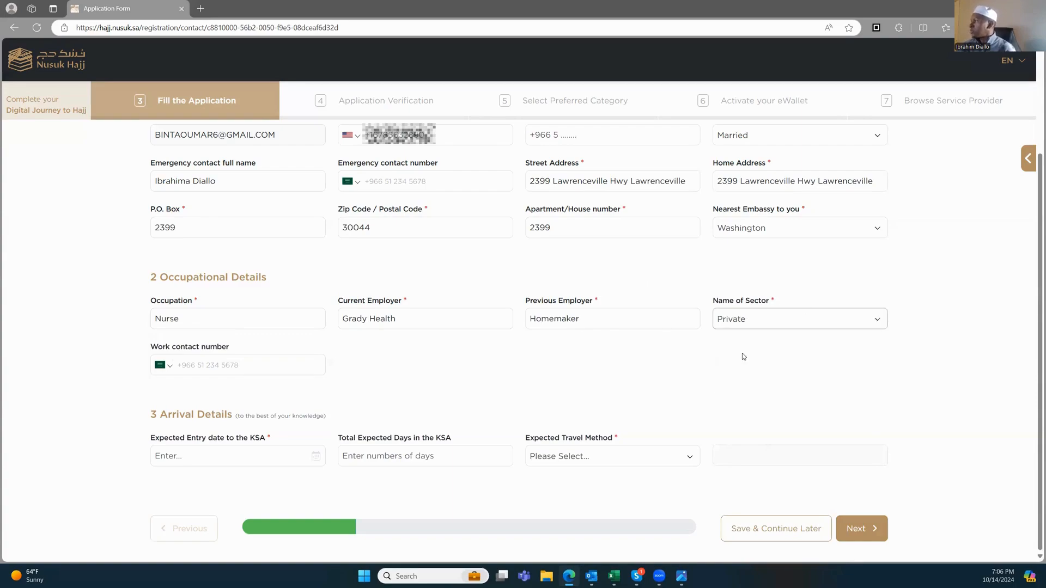
click(524, 353)
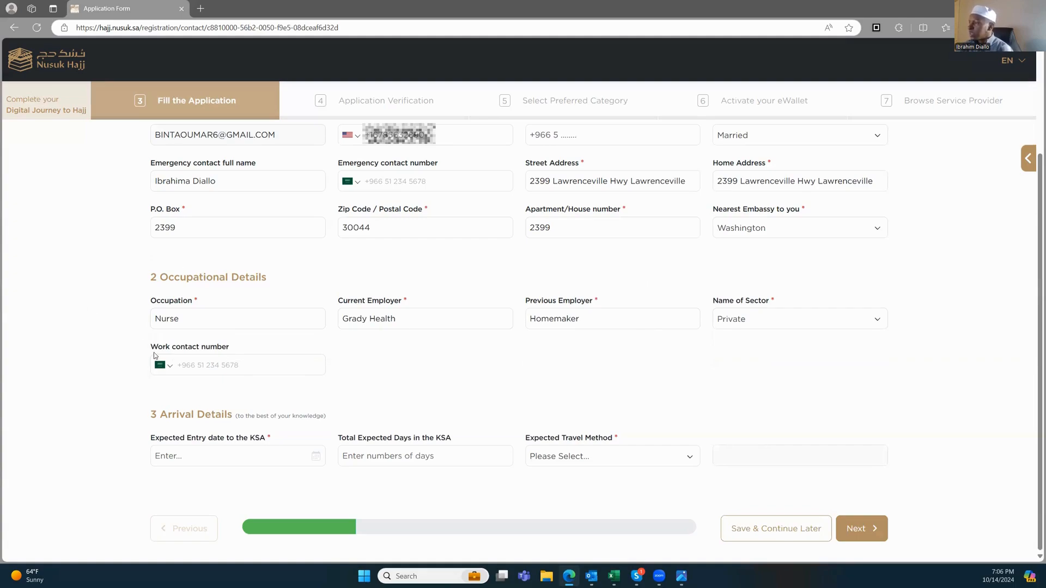
drag(176, 415, 224, 415)
click(395, 324)
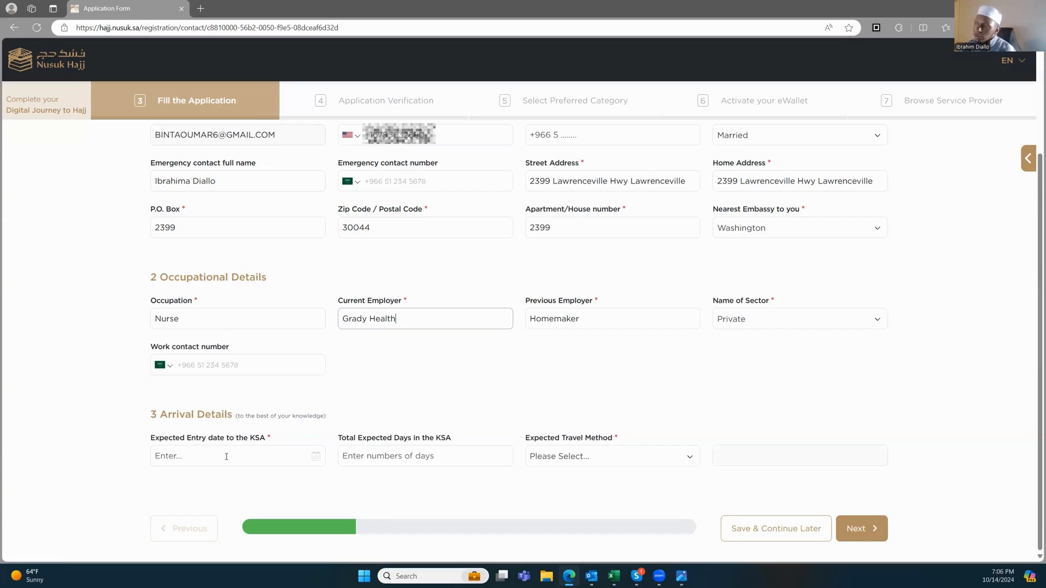
Step: Set the arrival entry date to 01-Jun-2025
click(314, 458)
click(221, 484)
click(321, 458)
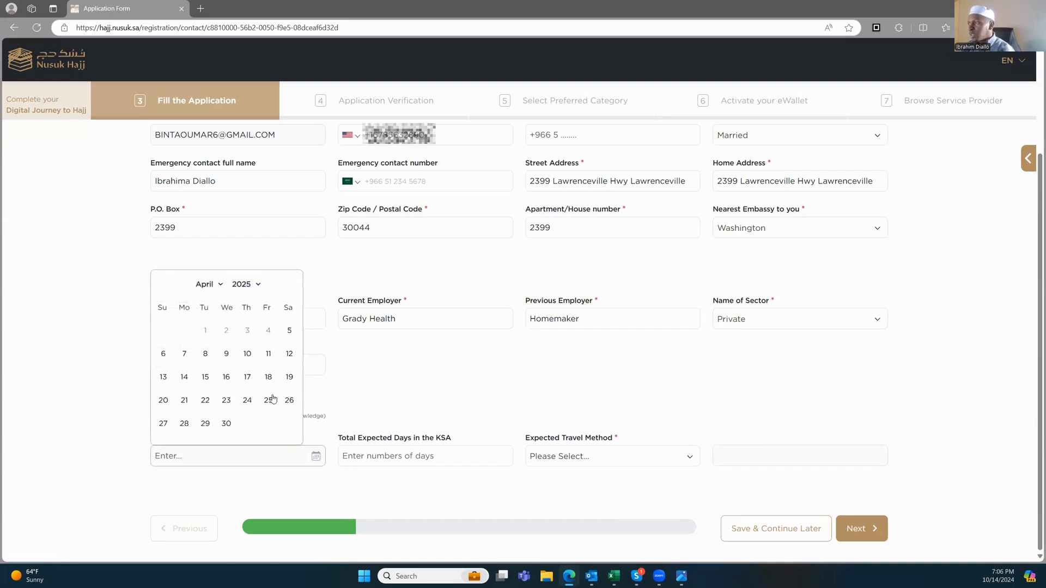
click(221, 284)
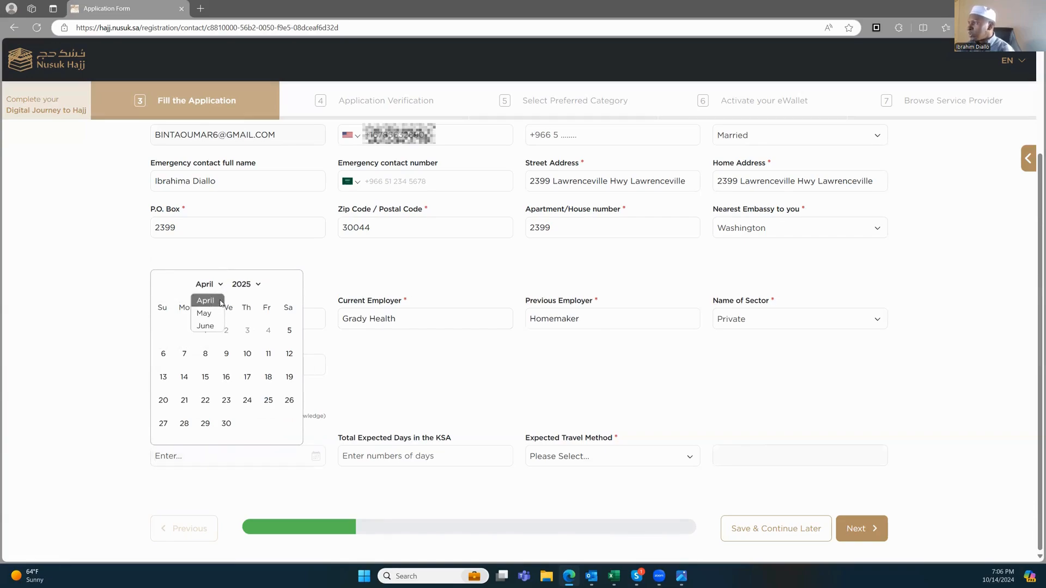
click(210, 326)
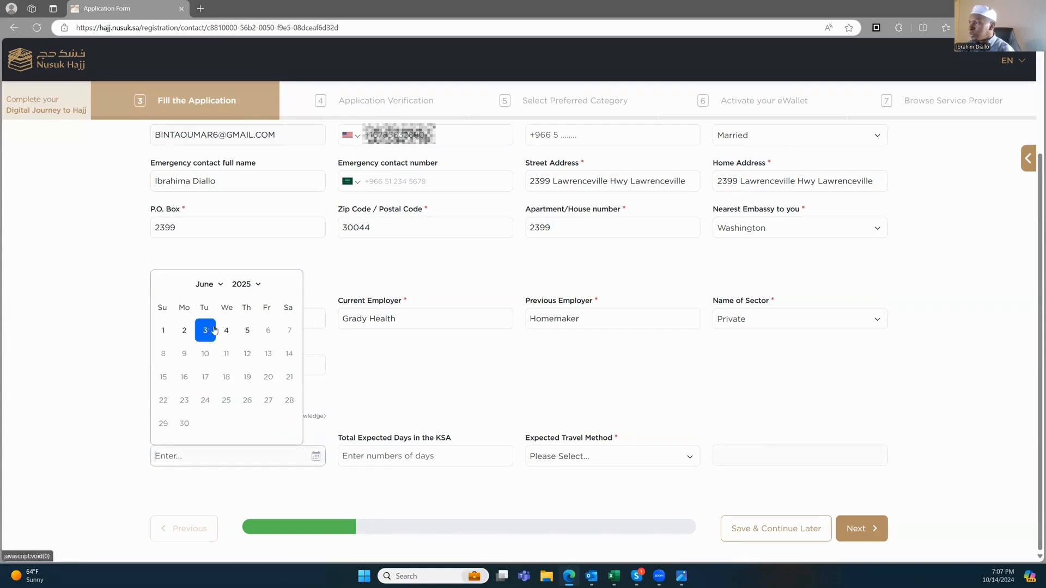
click(166, 334)
Step: Enter 20 expected days, travel By Air, and flight number 1500
click(431, 454)
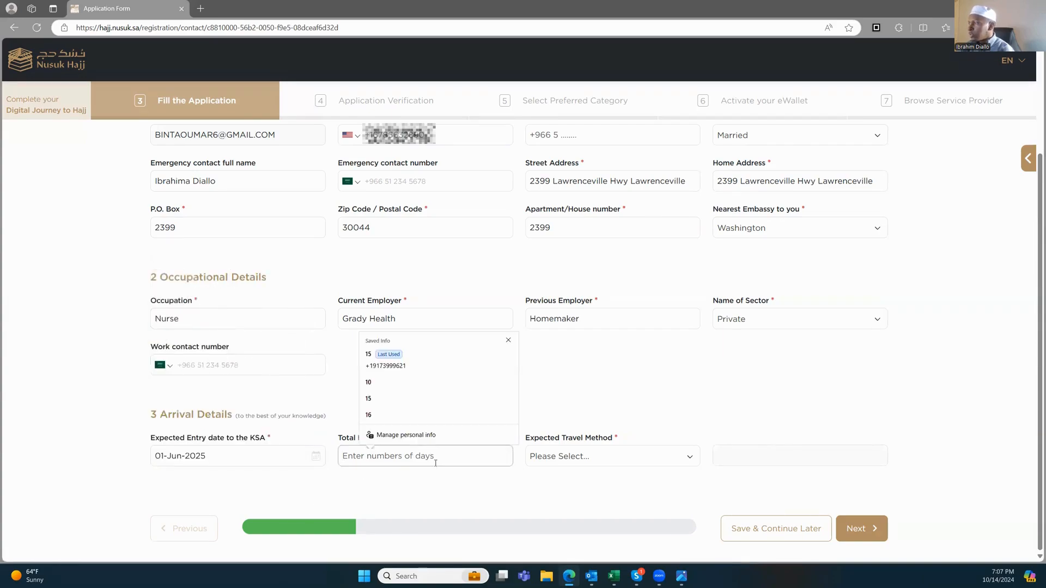
text(20)
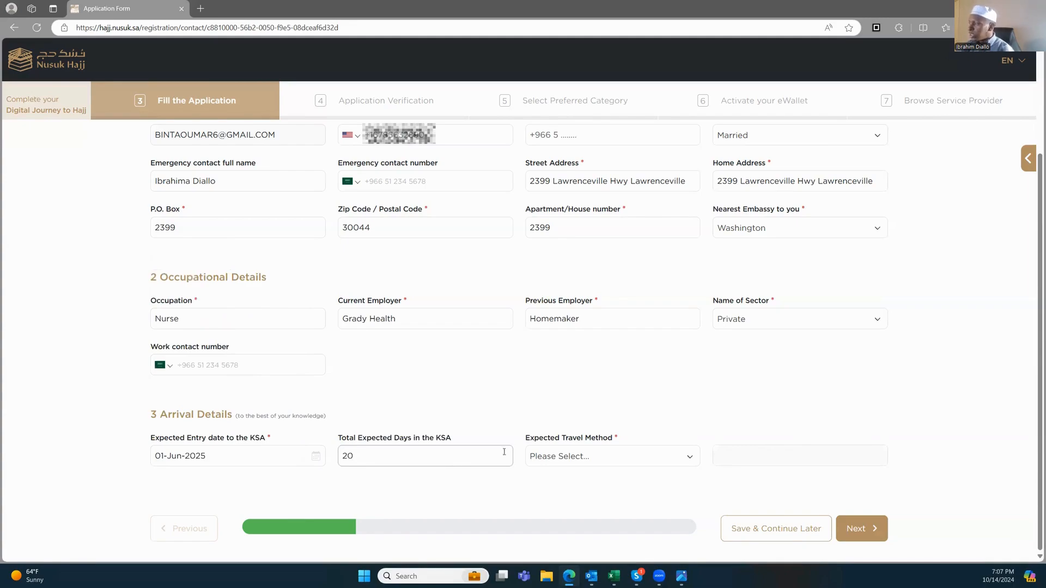
click(559, 457)
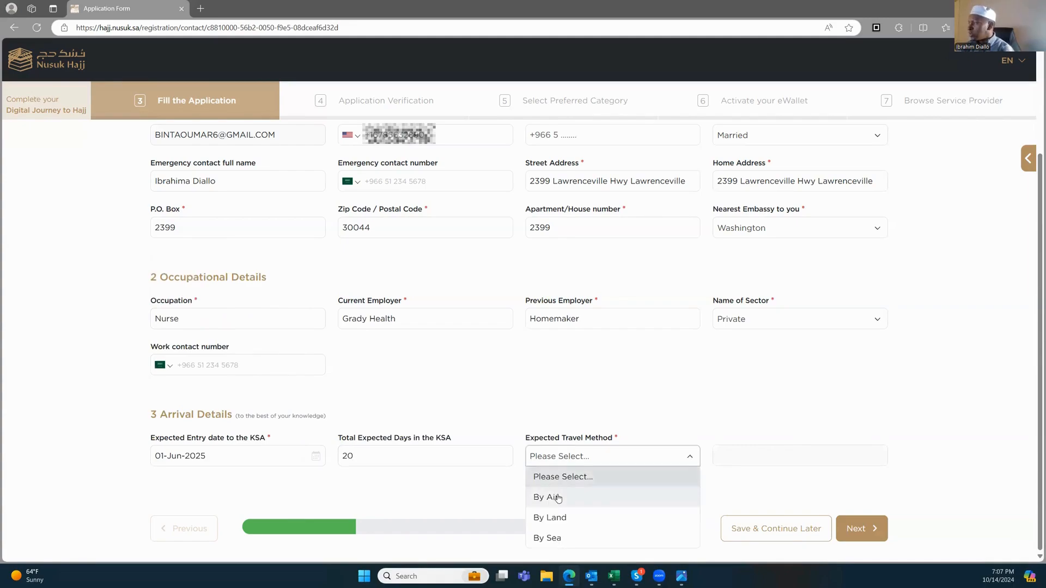
click(560, 497)
click(806, 452)
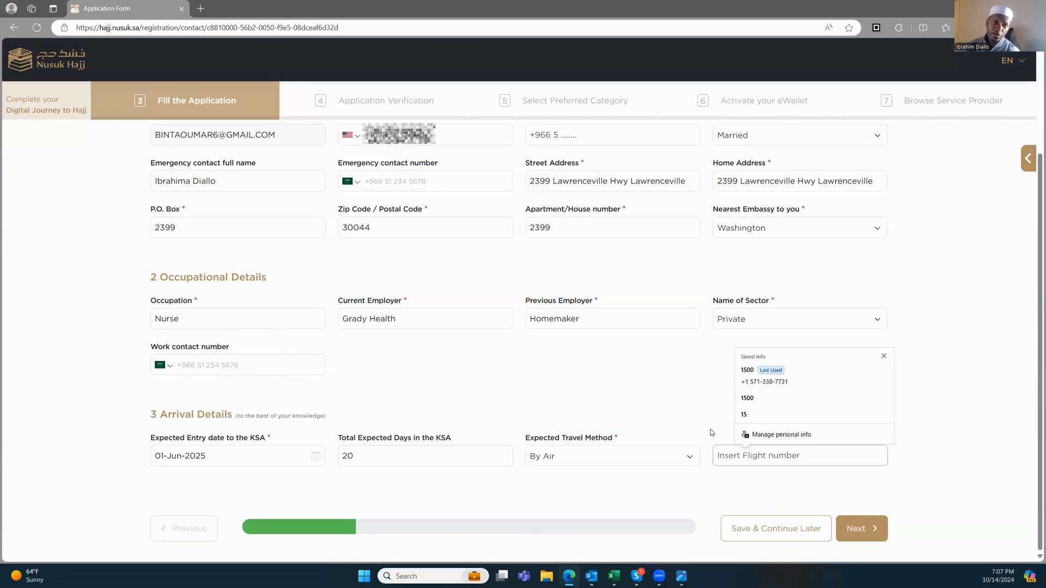
text(1500)
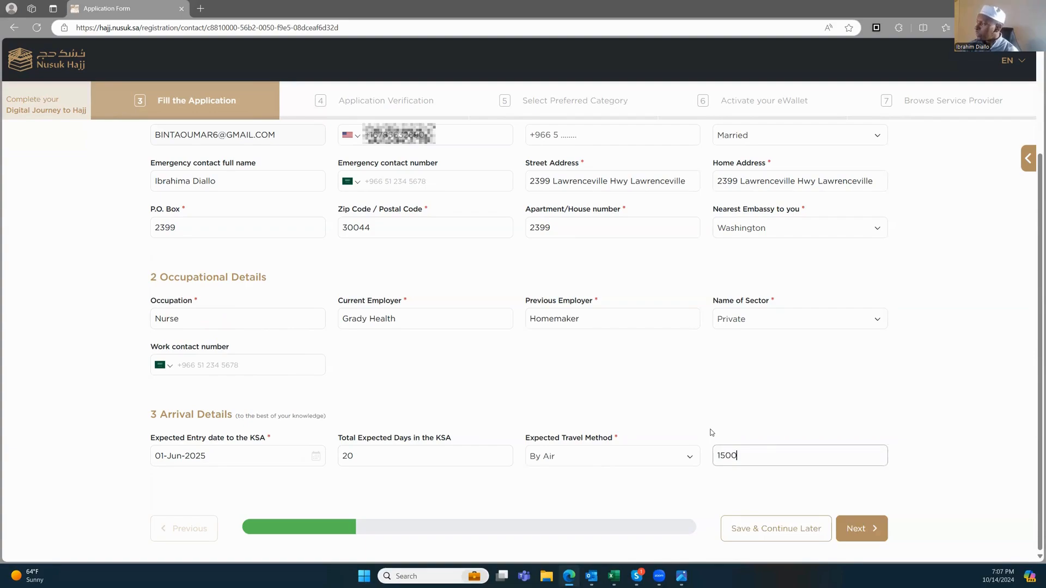
click(705, 402)
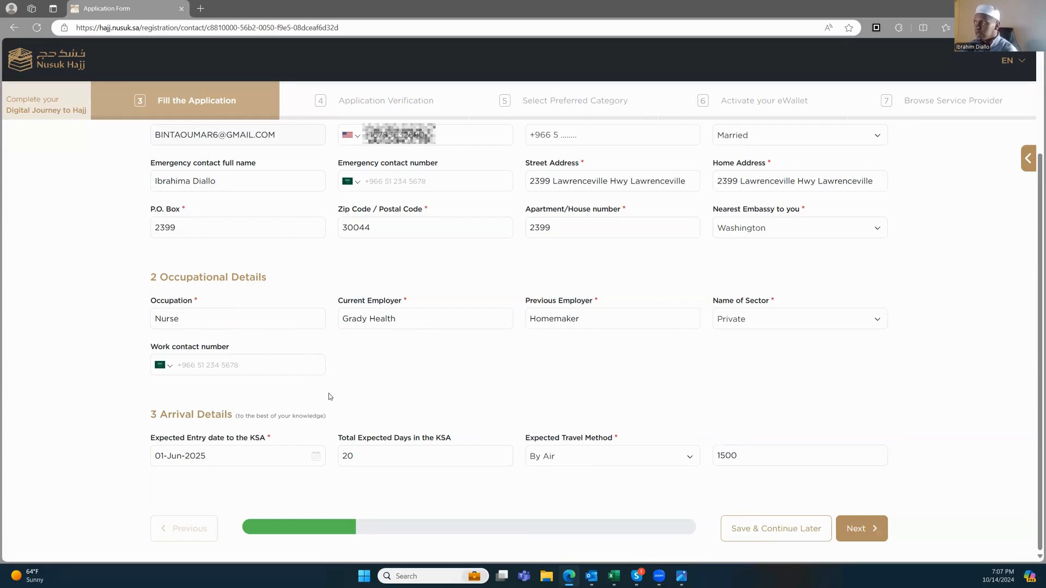
Step: Scroll through the form to review the entries, including the P.O. Box
scroll(136, 267, up, 1)
scroll(135, 267, up, 1)
scroll(261, 358, down, 2)
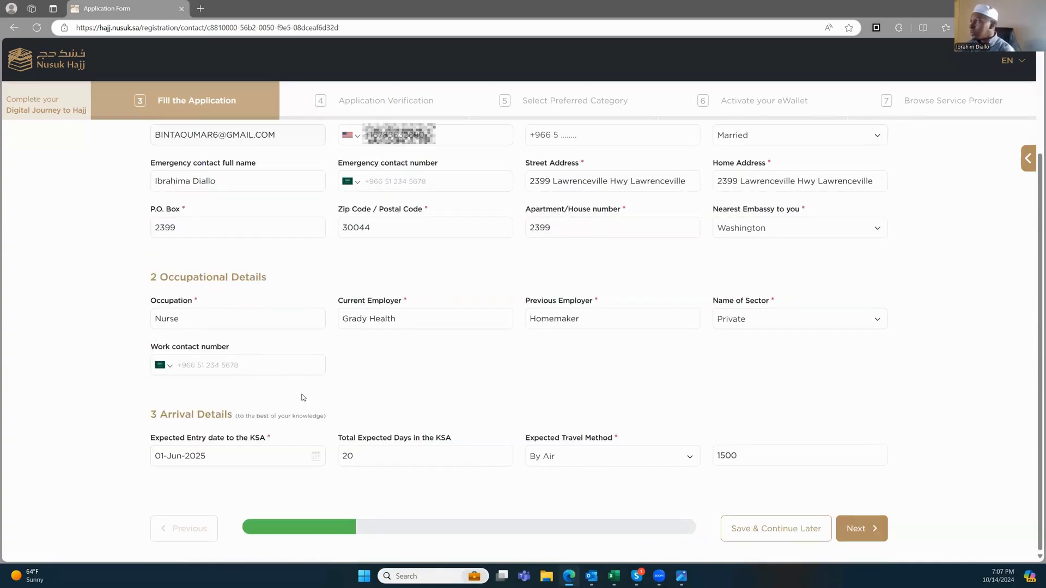
scroll(382, 392, up, 1)
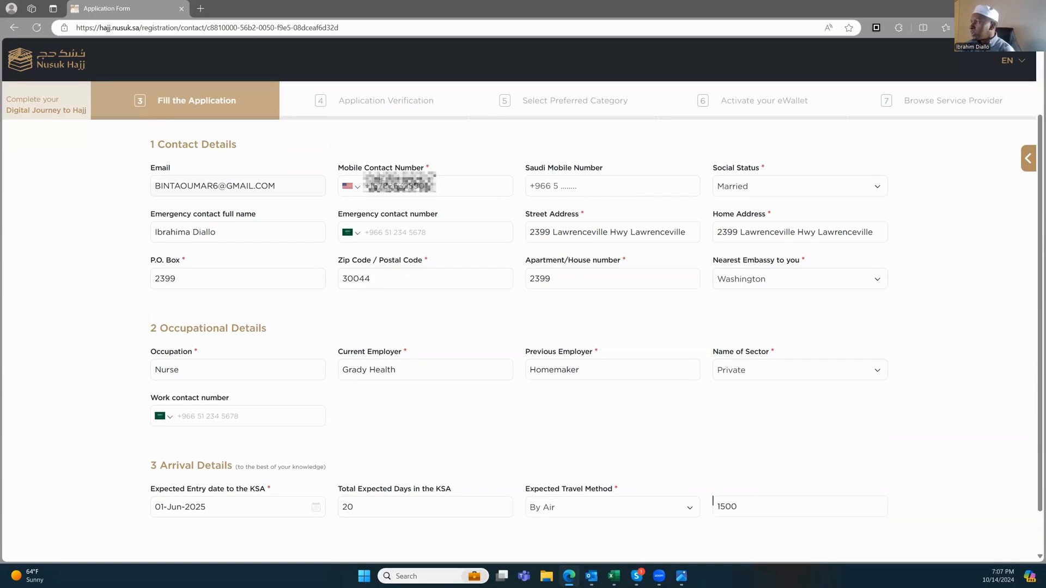
click(191, 277)
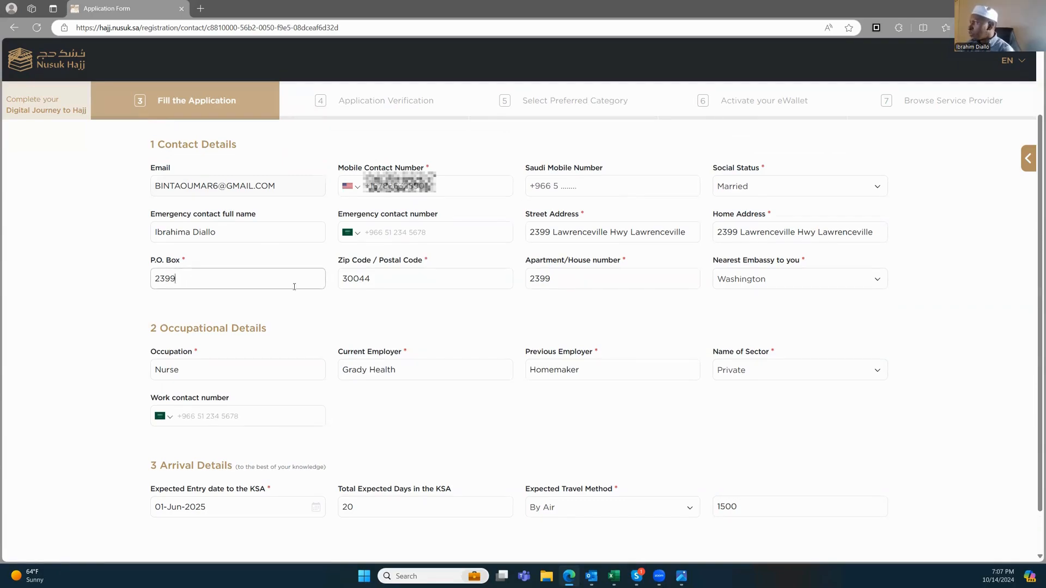
scroll(327, 288, down, 1)
scroll(371, 287, up, 2)
scroll(370, 288, up, 1)
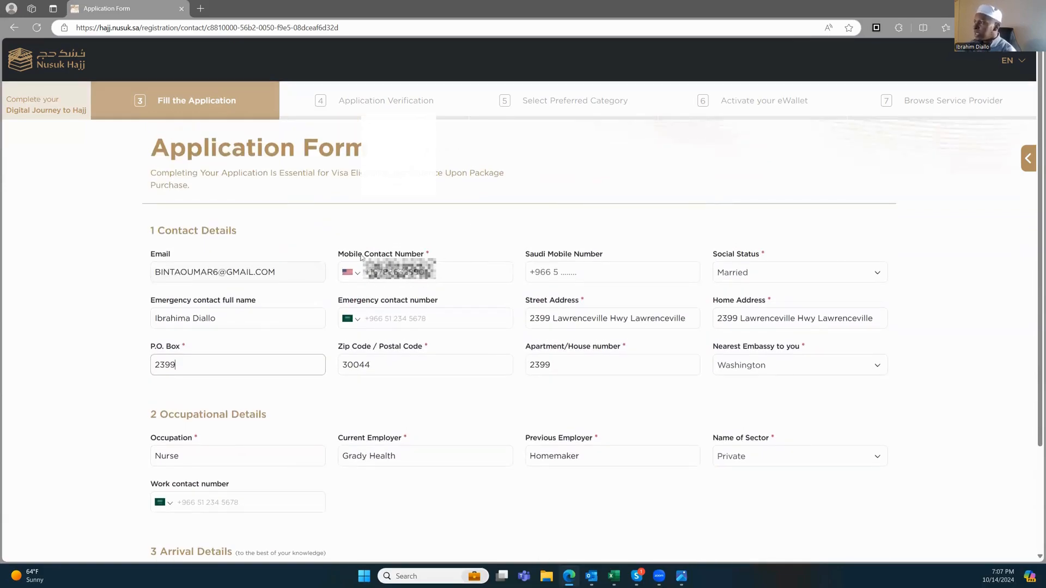
scroll(524, 327, down, 3)
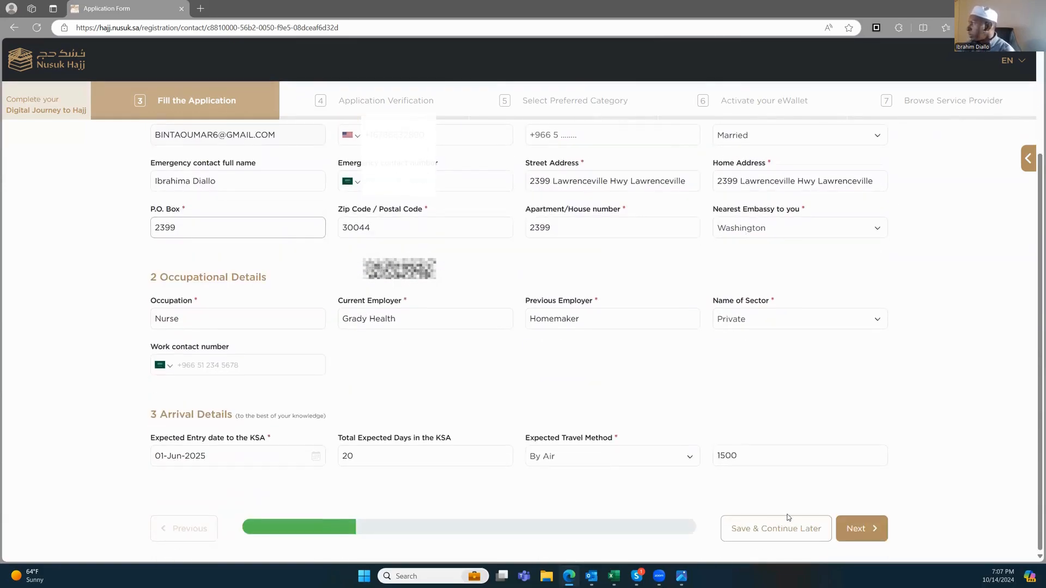
Step: Advance to Background Details and record a previous KSA visa for Umrah
click(845, 530)
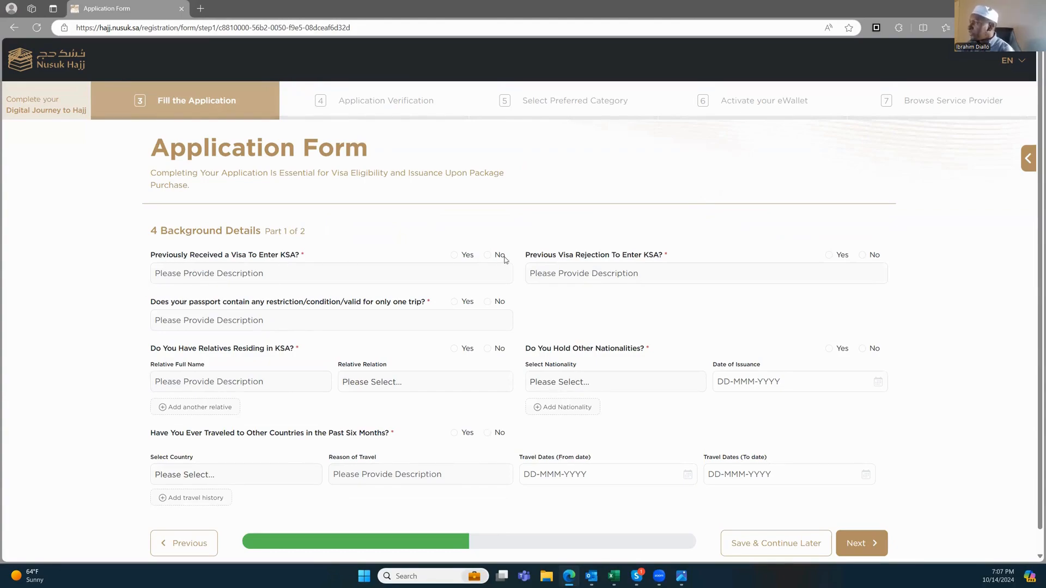
click(454, 255)
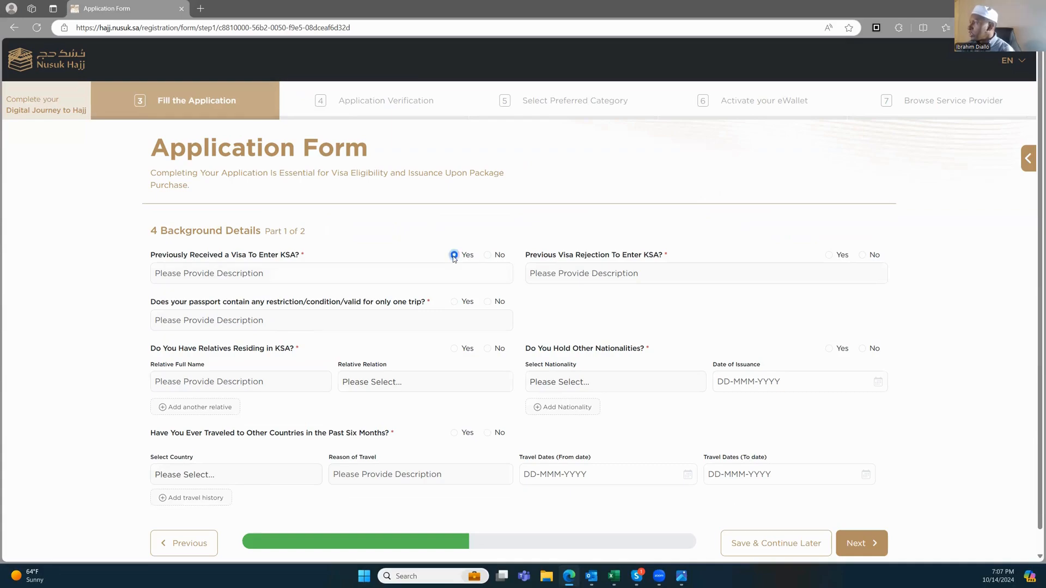
click(275, 274)
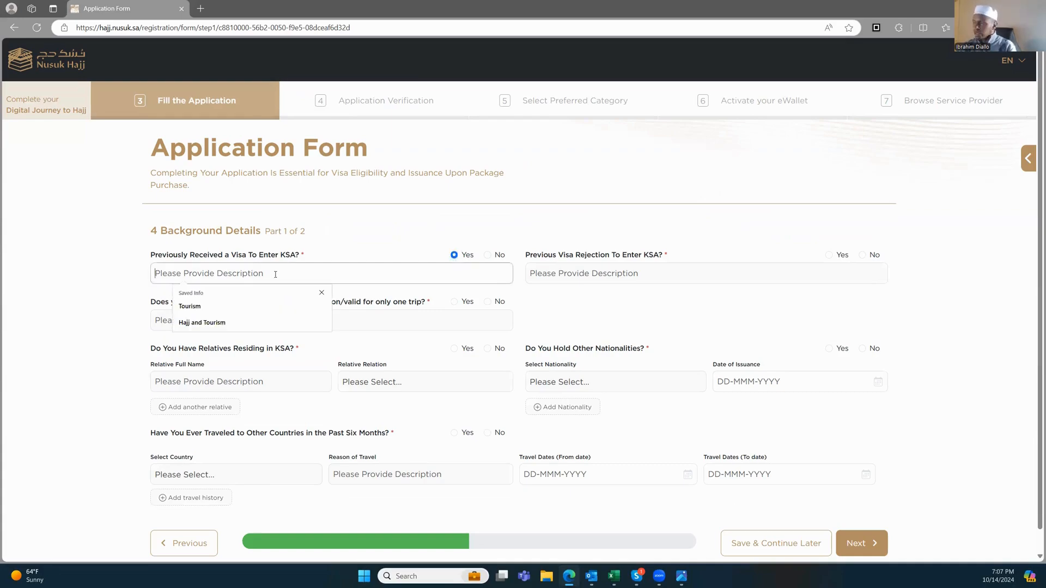
text(Umrah)
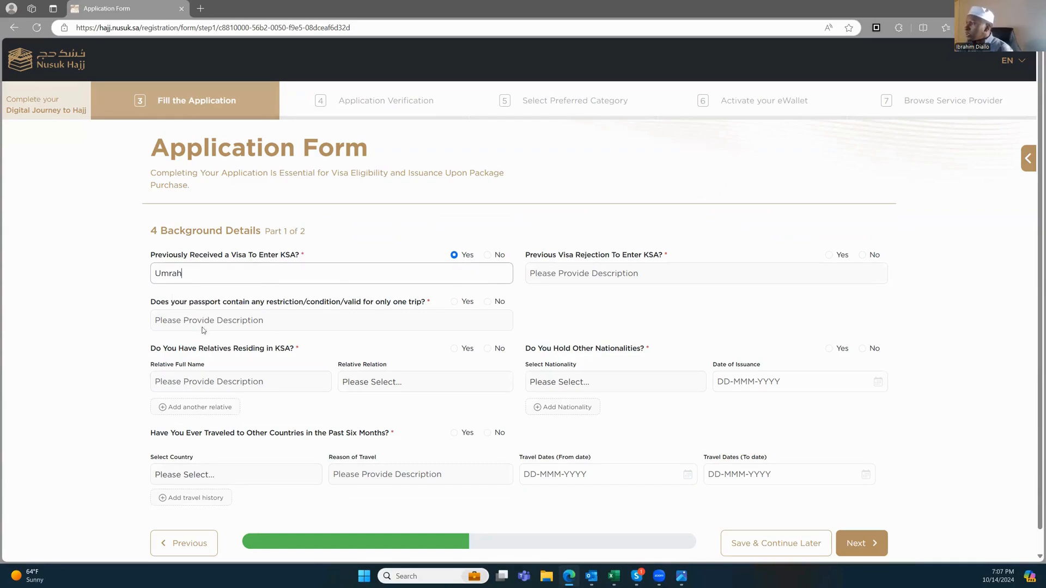
Step: Answer No to the remaining background questions and continue to Part 2
click(487, 301)
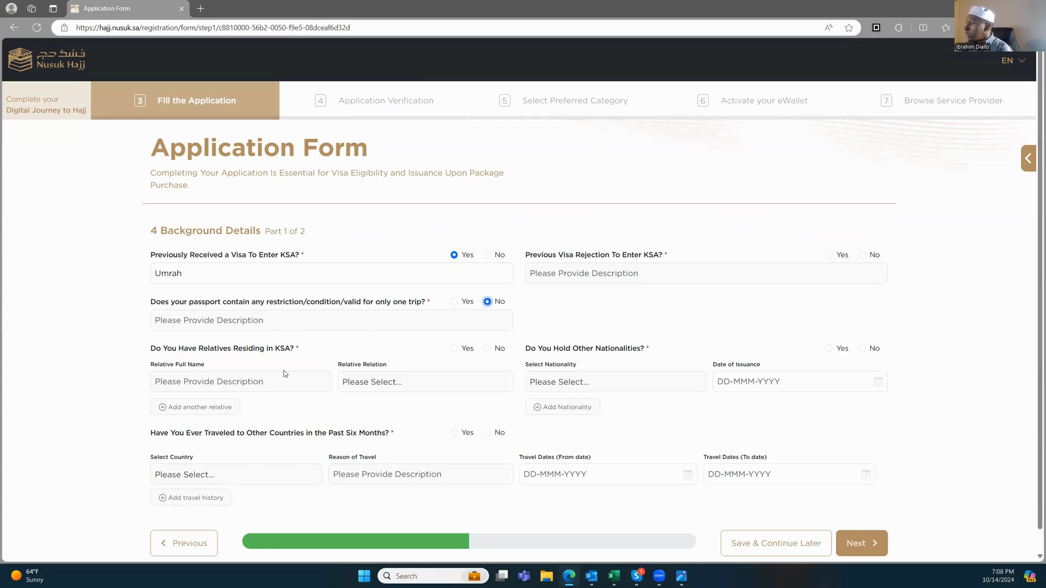
click(488, 350)
click(488, 434)
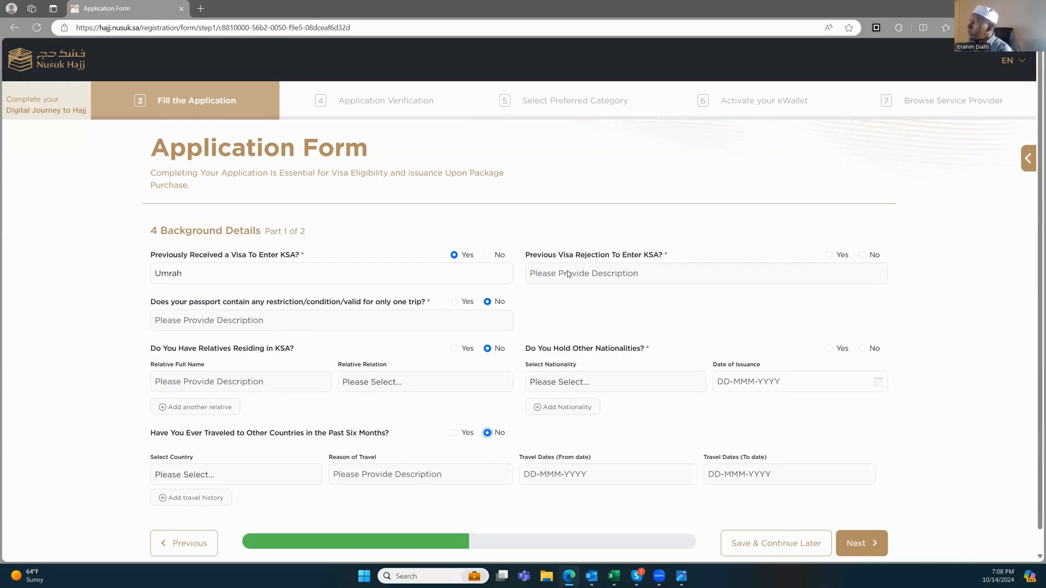
click(863, 255)
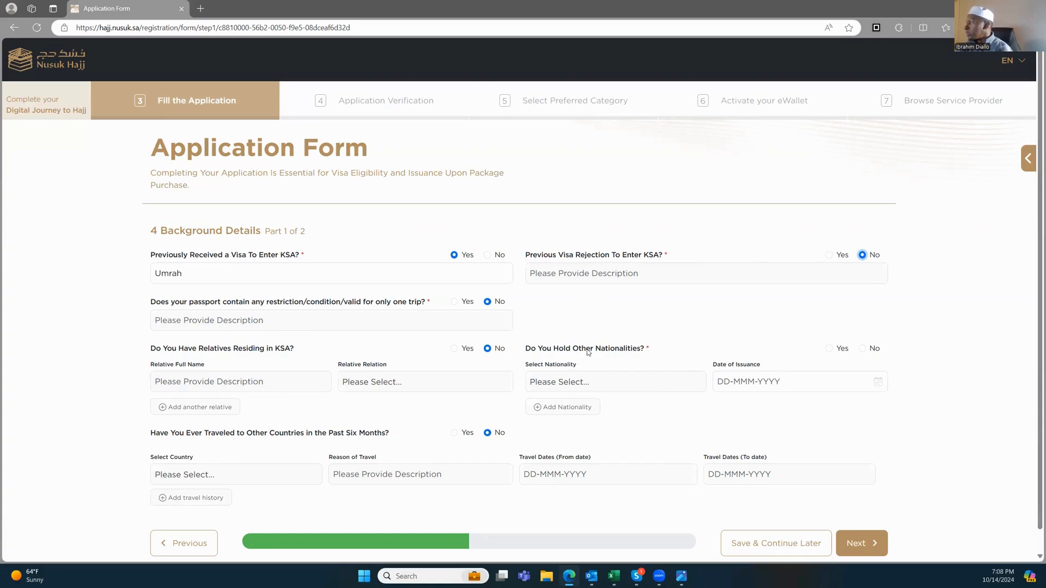
click(863, 349)
scroll(817, 370, down, 1)
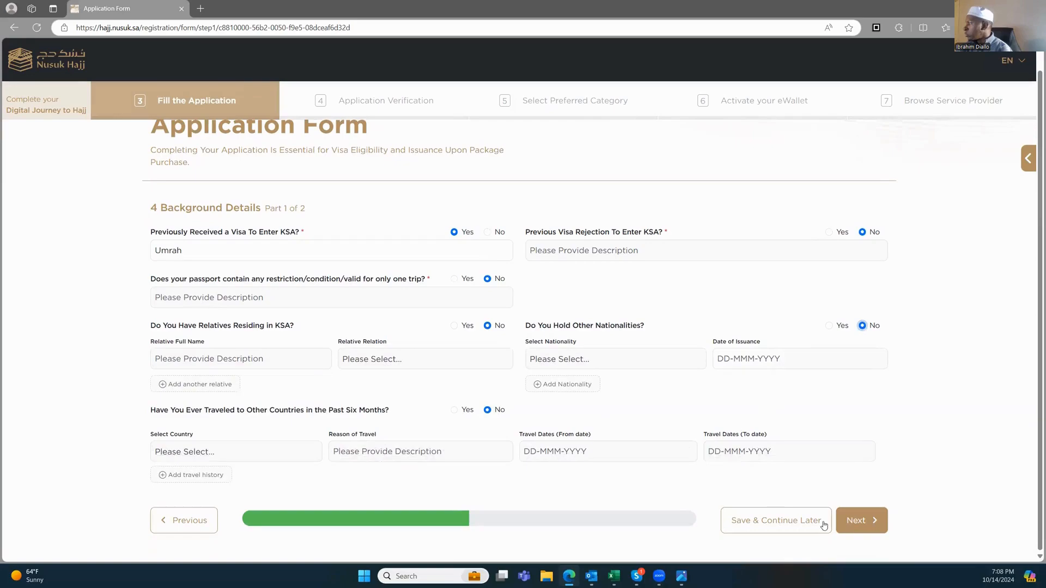
click(862, 522)
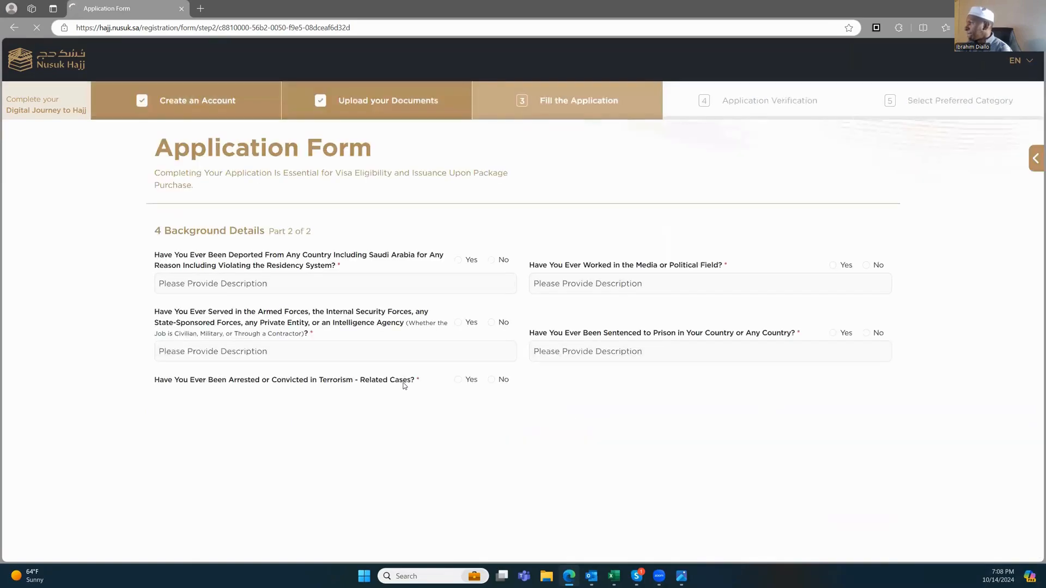
Step: Answer No to the eight background questions, from deportation and armed forces through smuggling or money laundering
scroll(210, 283, down, 1)
scroll(181, 271, up, 1)
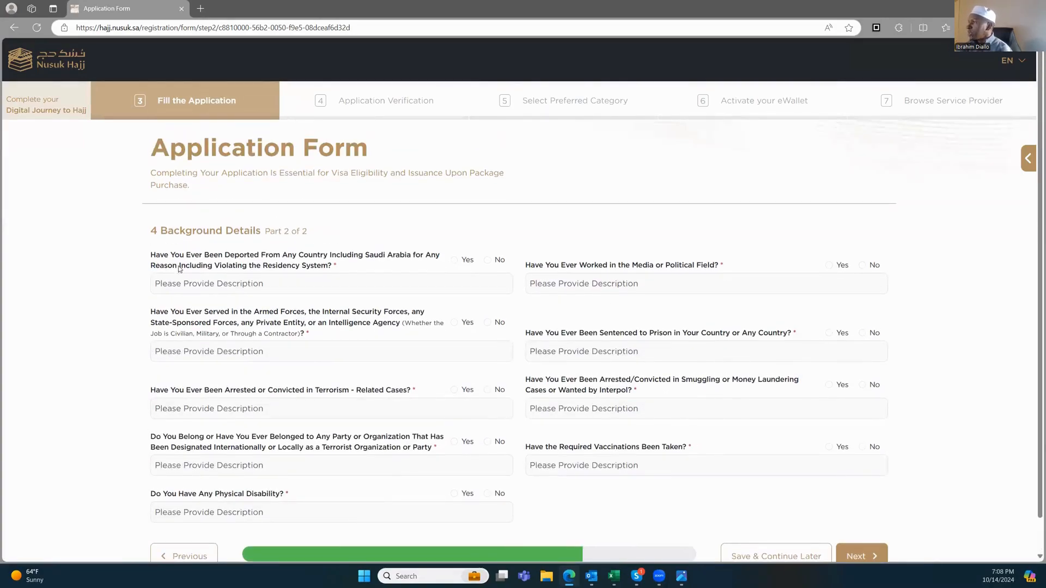
click(487, 261)
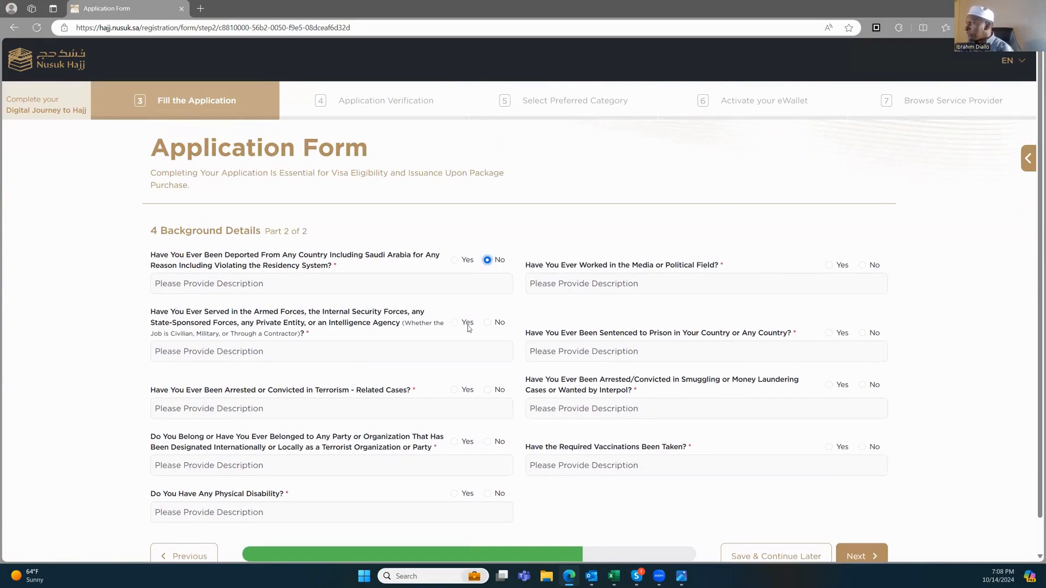
click(487, 323)
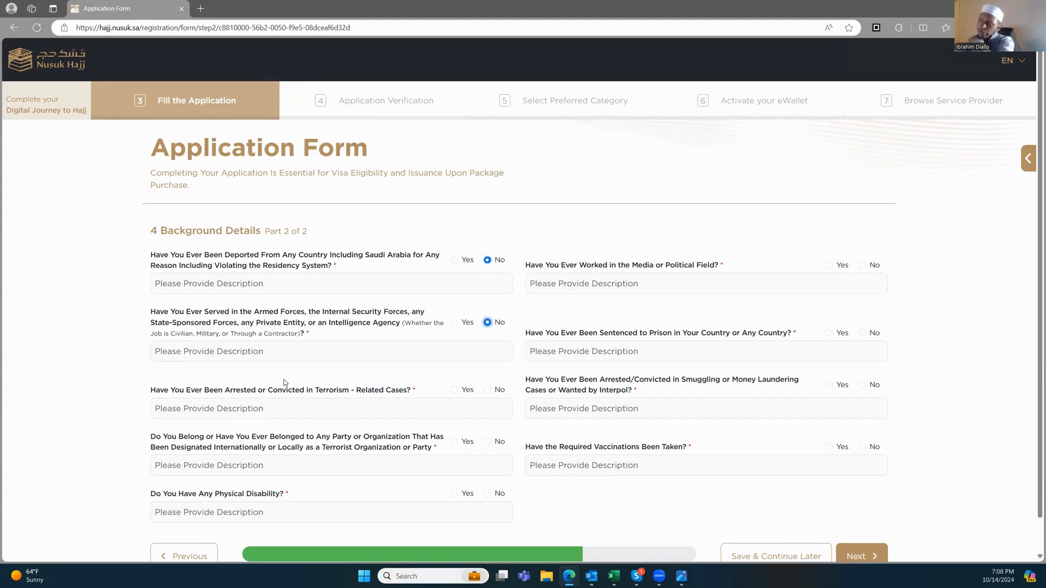
click(488, 391)
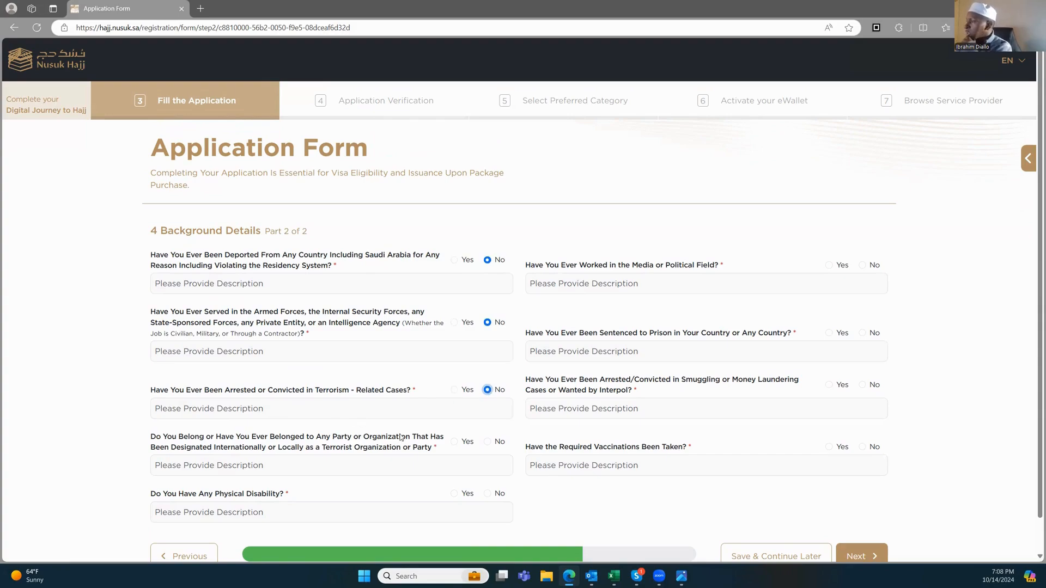
click(488, 442)
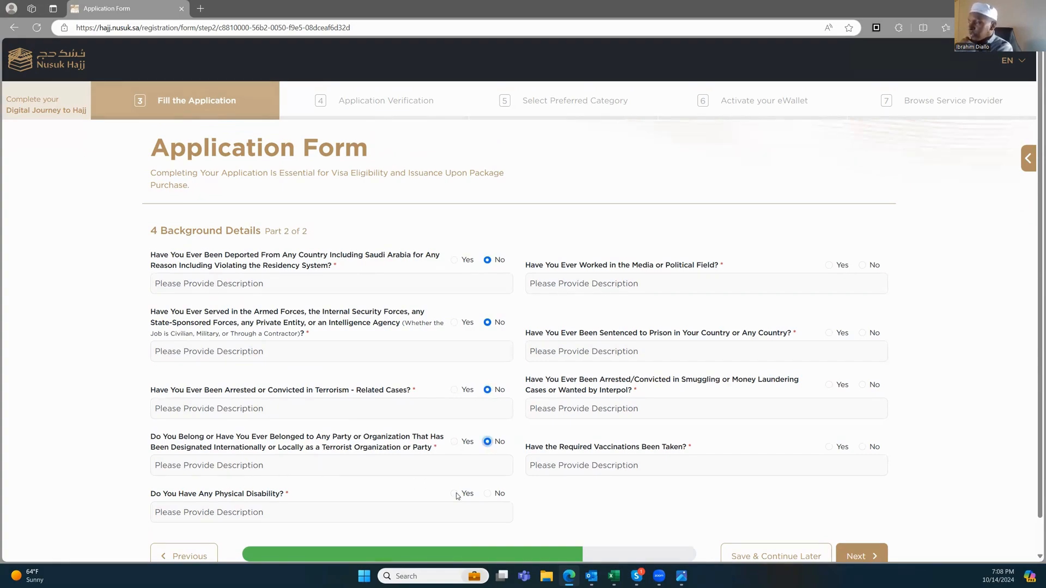
click(488, 494)
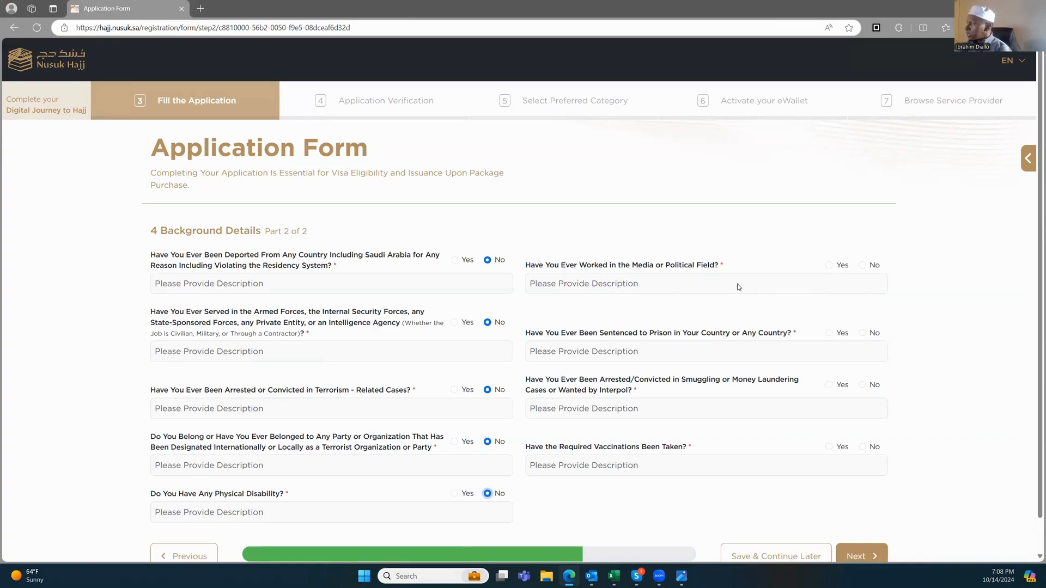
click(863, 266)
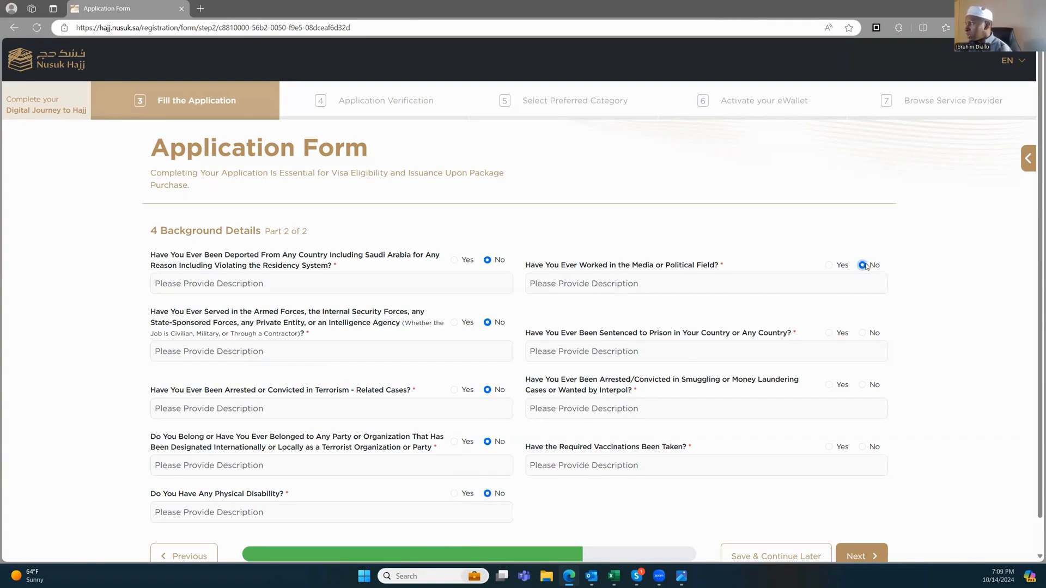
scroll(627, 344, down, 1)
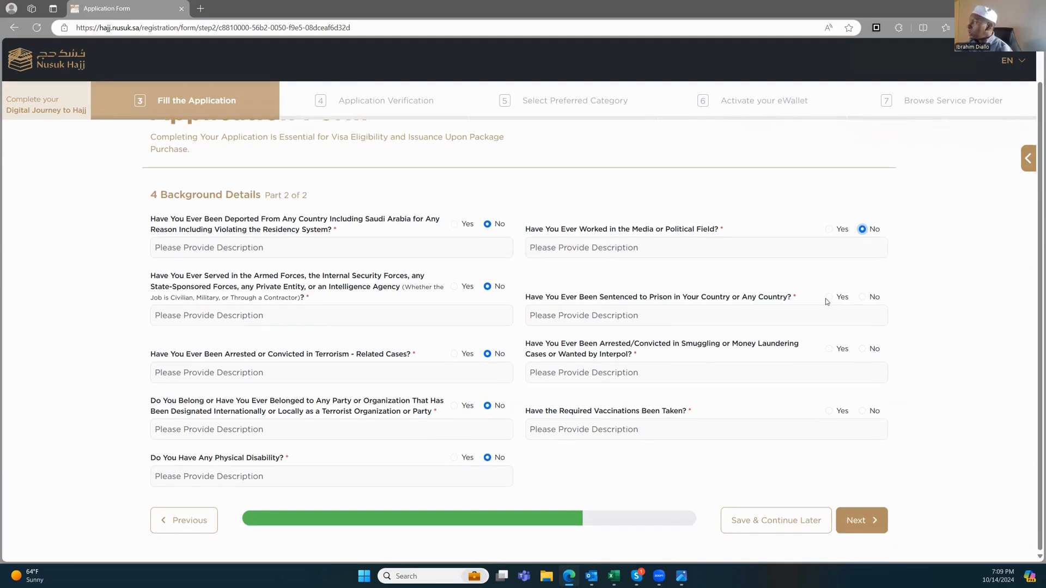
click(863, 297)
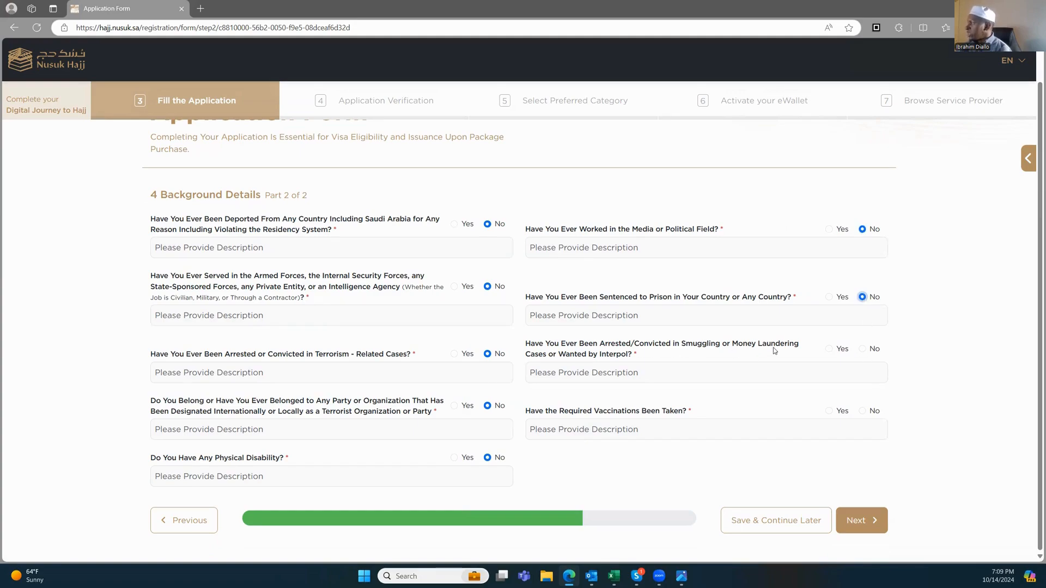
click(862, 351)
Step: Record meningitis as the vaccination taken and submit the background answers
click(628, 432)
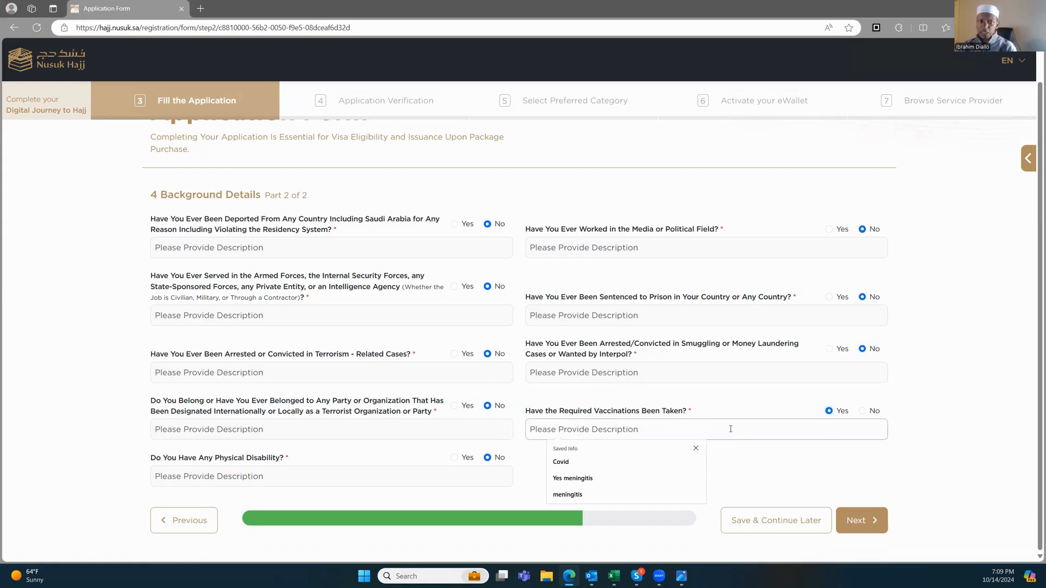
text(Meningitis)
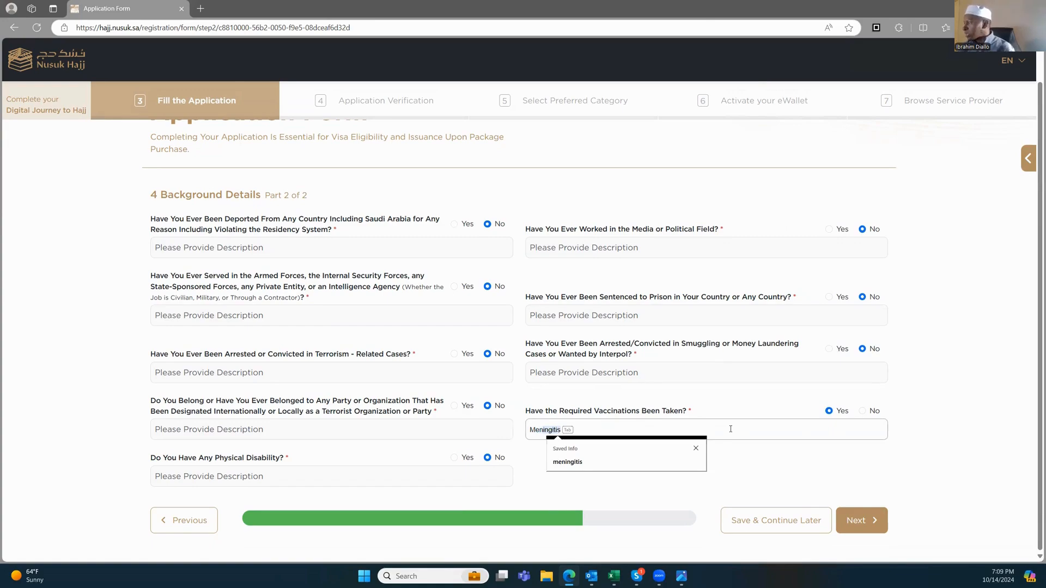
click(587, 463)
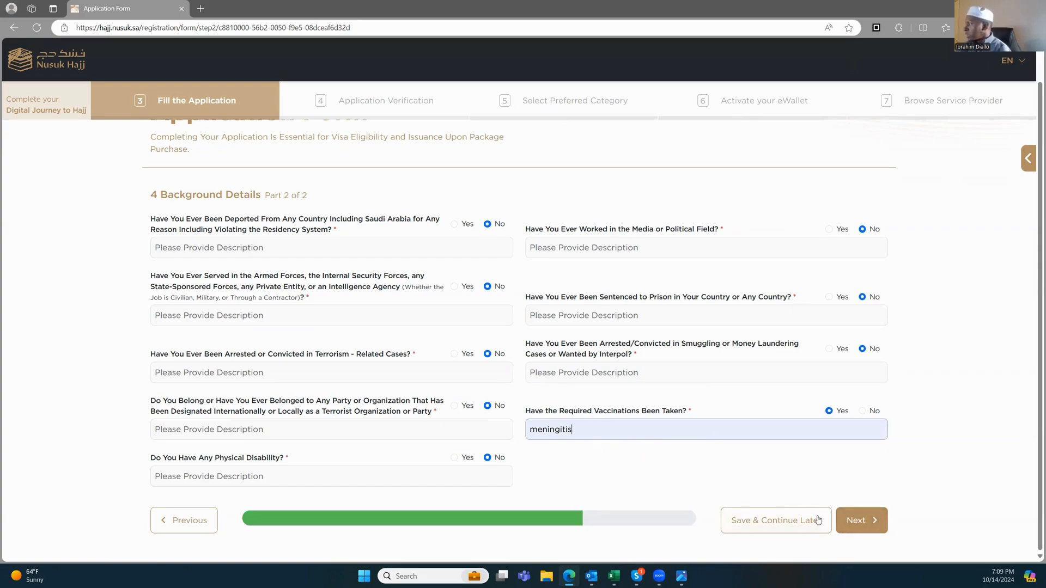
click(867, 521)
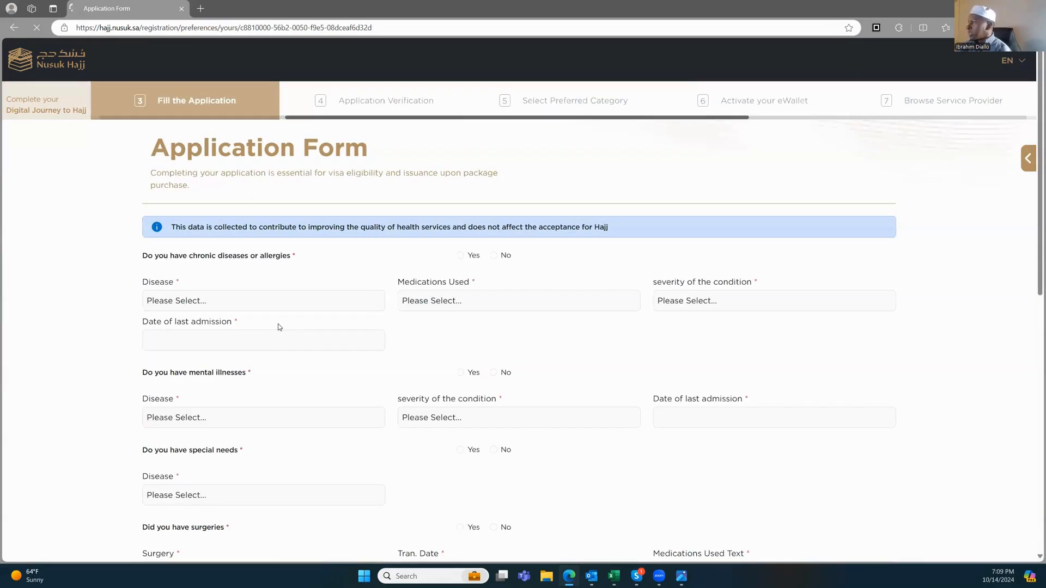
Step: Answer No to the chronic diseases or allergies question
scroll(254, 278, down, 9)
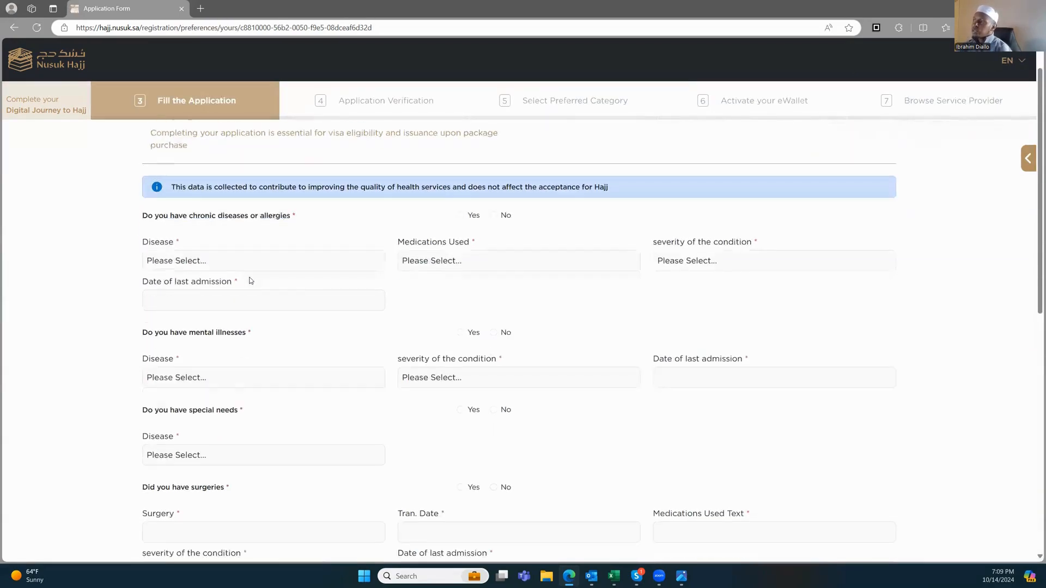
scroll(260, 276, up, 10)
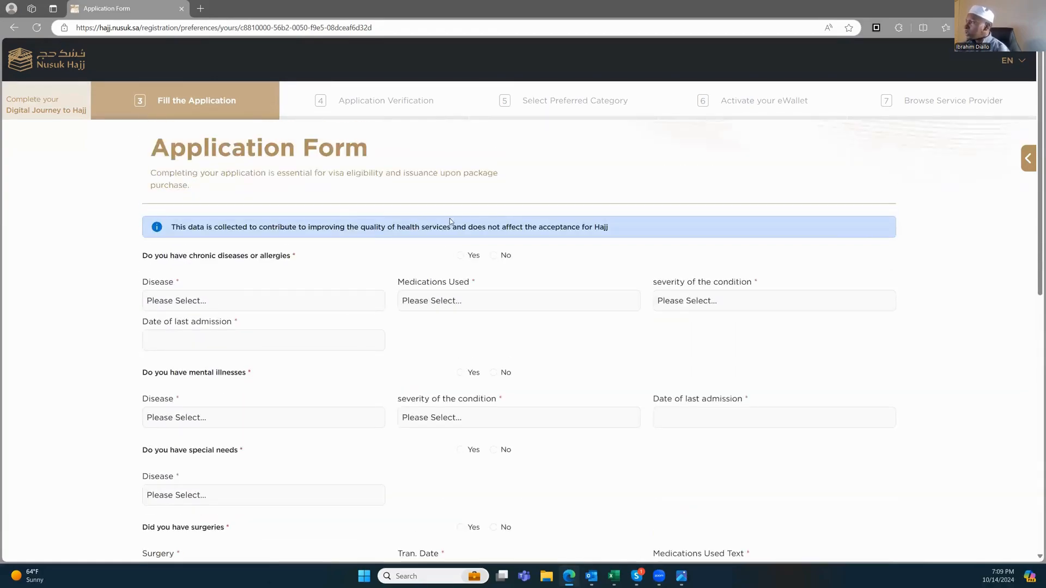
click(494, 256)
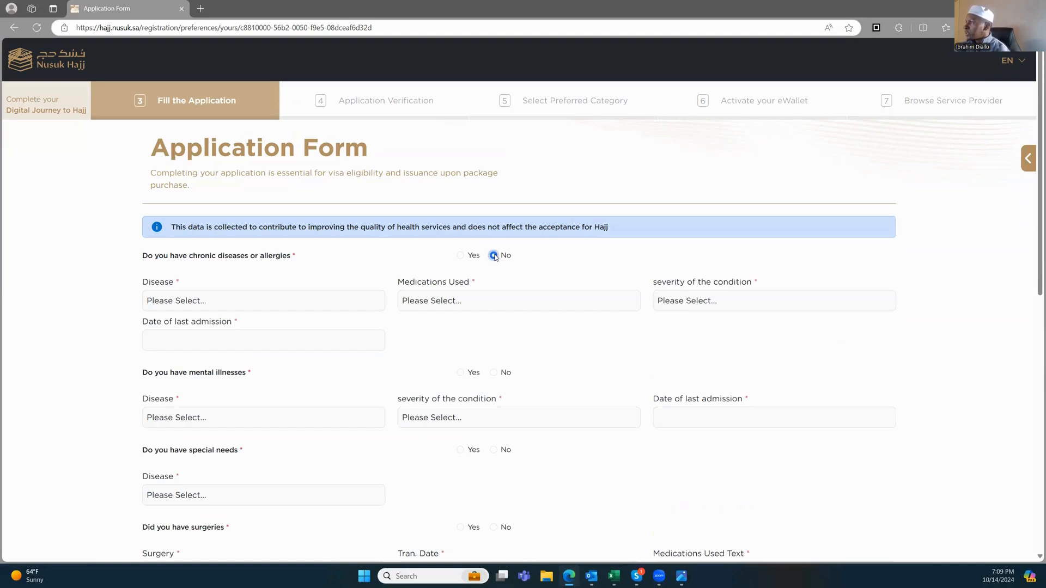
click(461, 256)
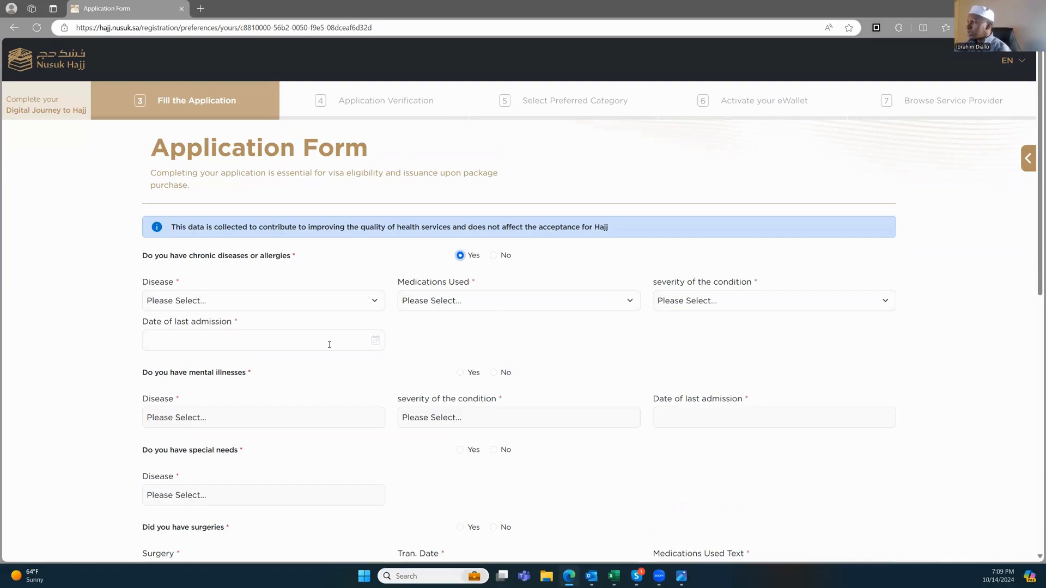
click(494, 255)
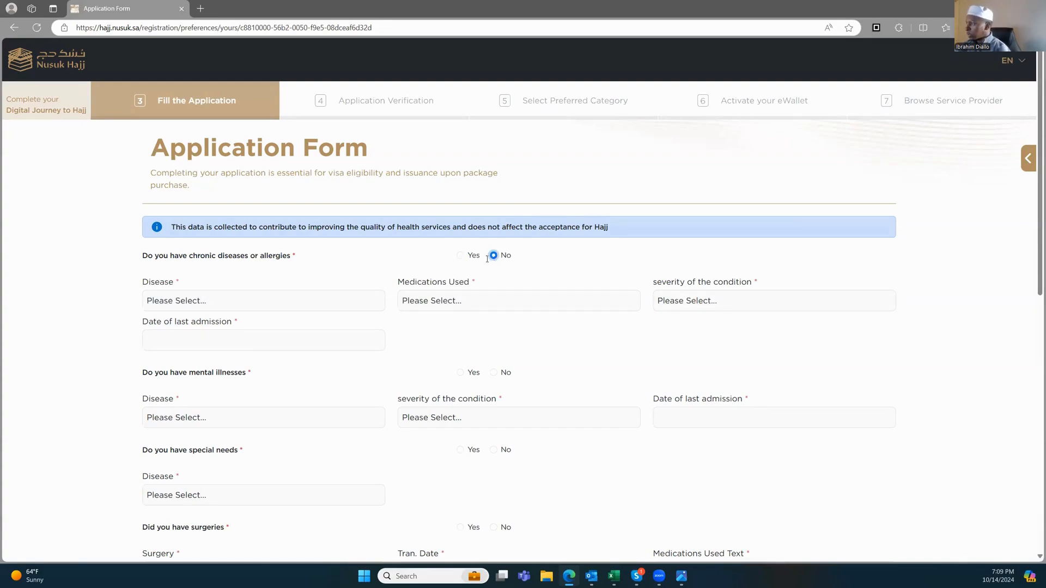
Step: Answer No to mental illnesses, special needs and surgeries, then bring up the blood type choices
click(493, 372)
scroll(325, 367, down, 3)
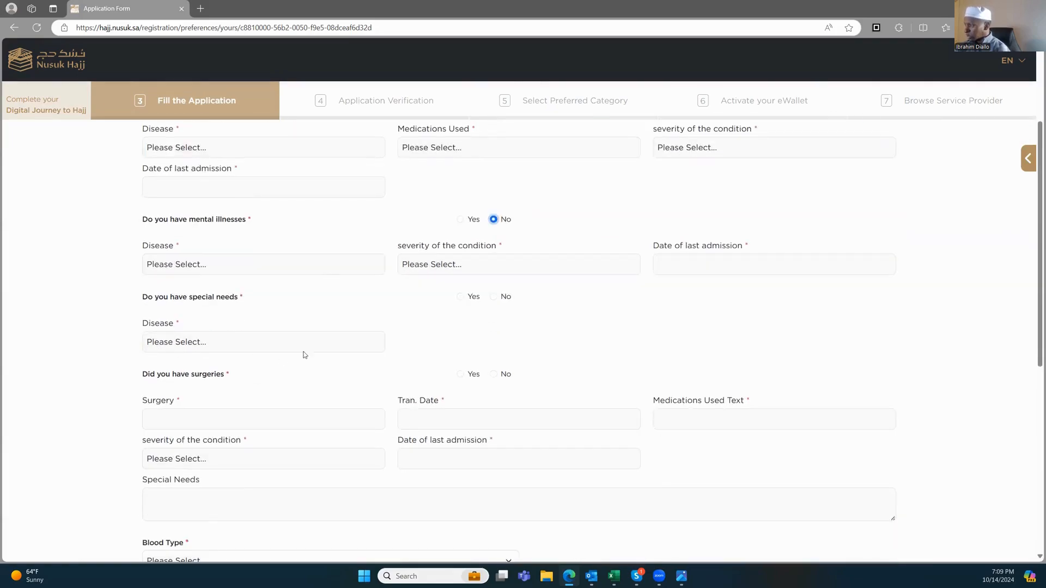
click(493, 297)
click(494, 374)
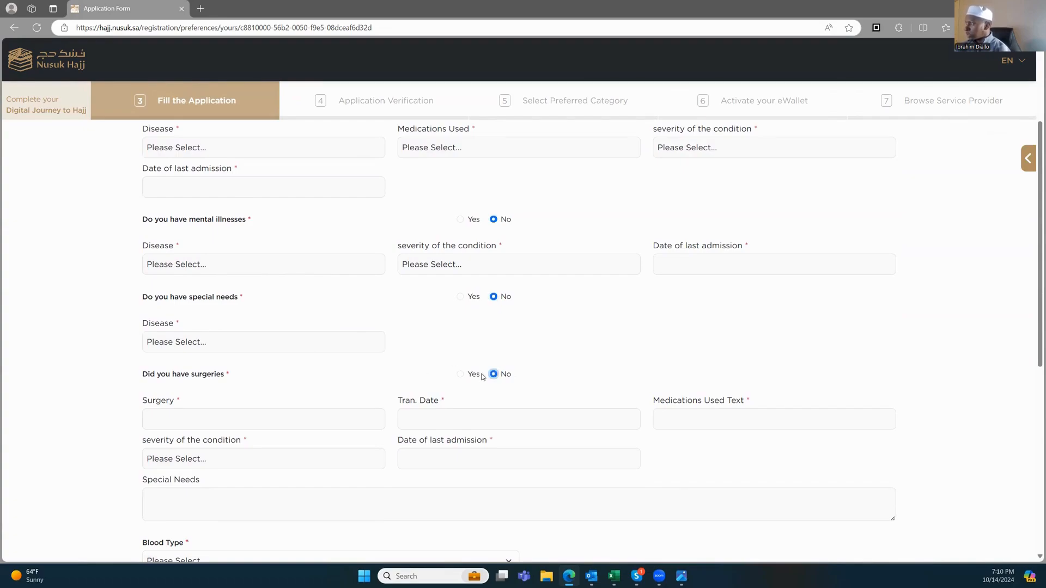
scroll(274, 367, down, 3)
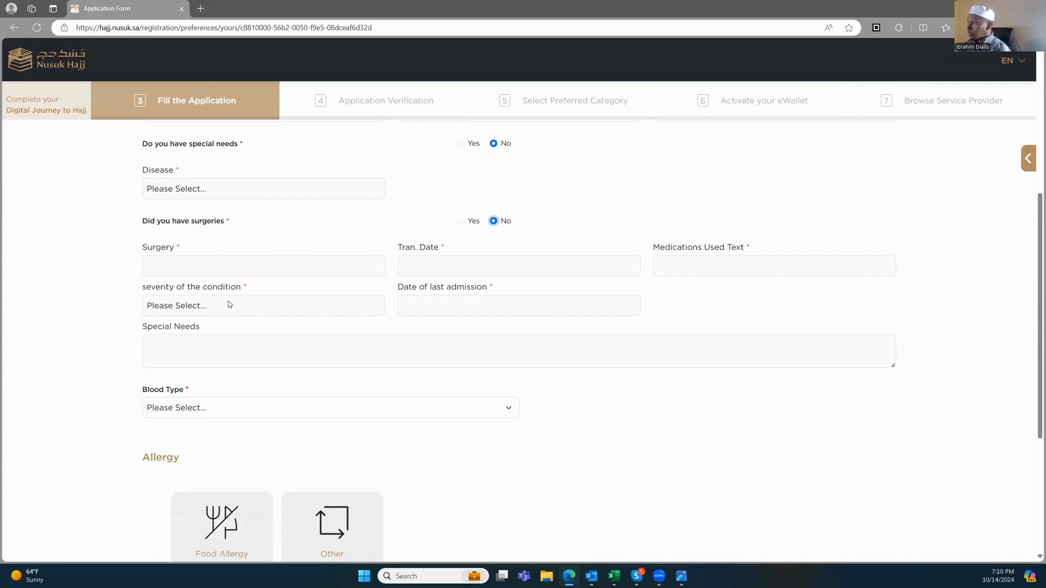
click(259, 412)
scroll(258, 400, down, 1)
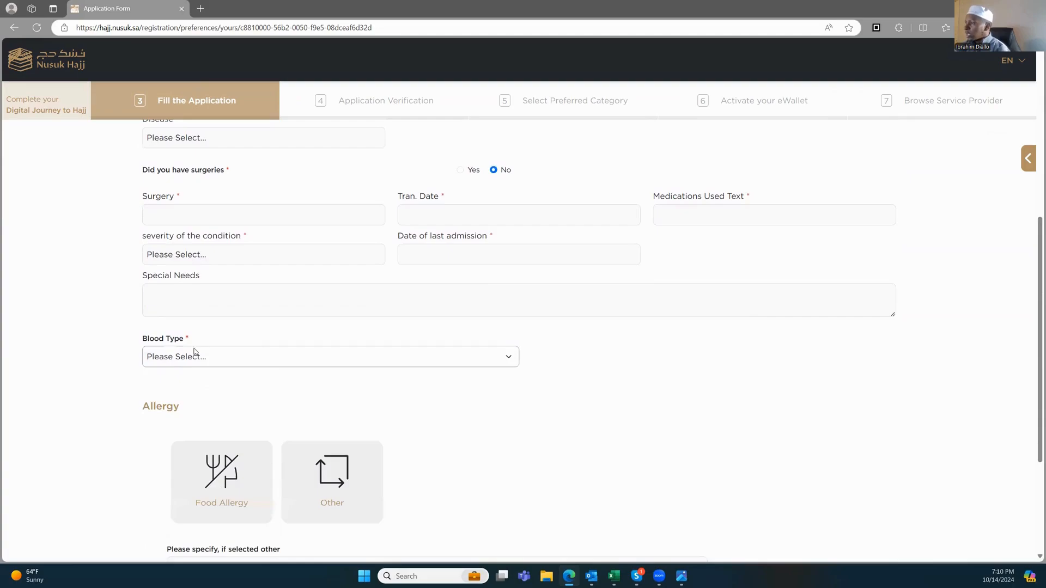
Step: Set the blood type to Unknown
click(186, 362)
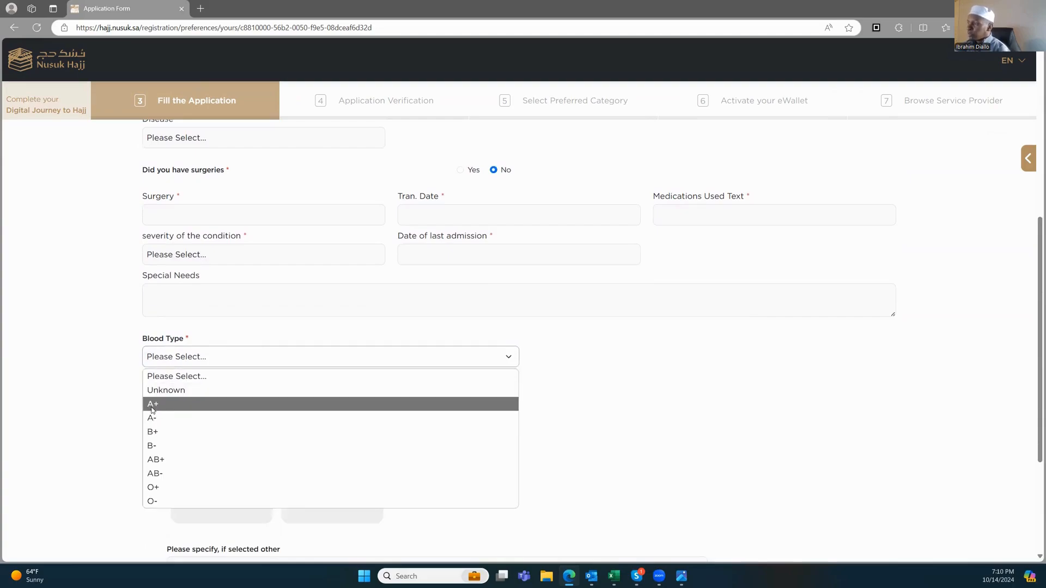
click(170, 391)
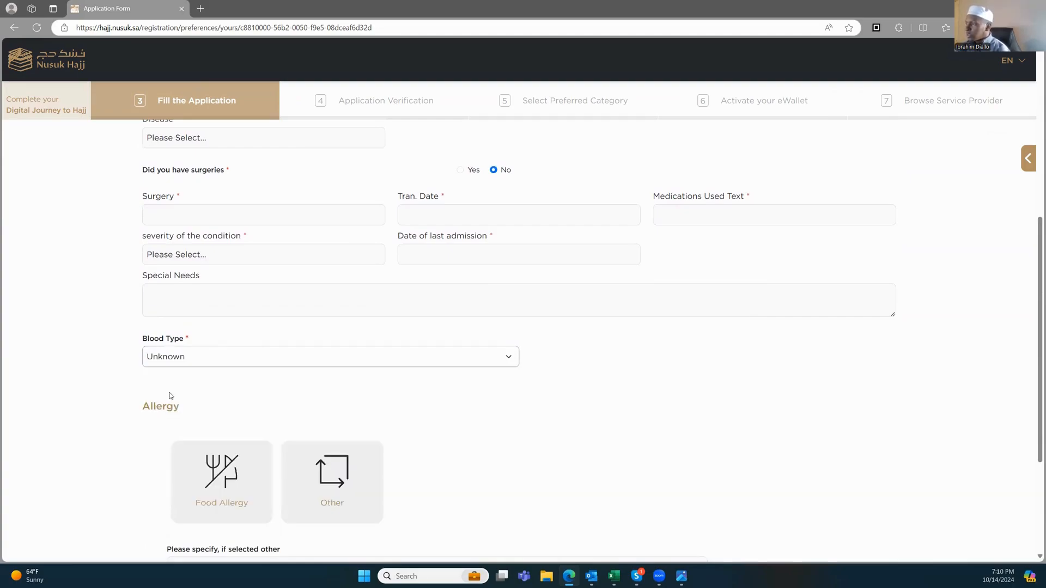
scroll(189, 354, down, 2)
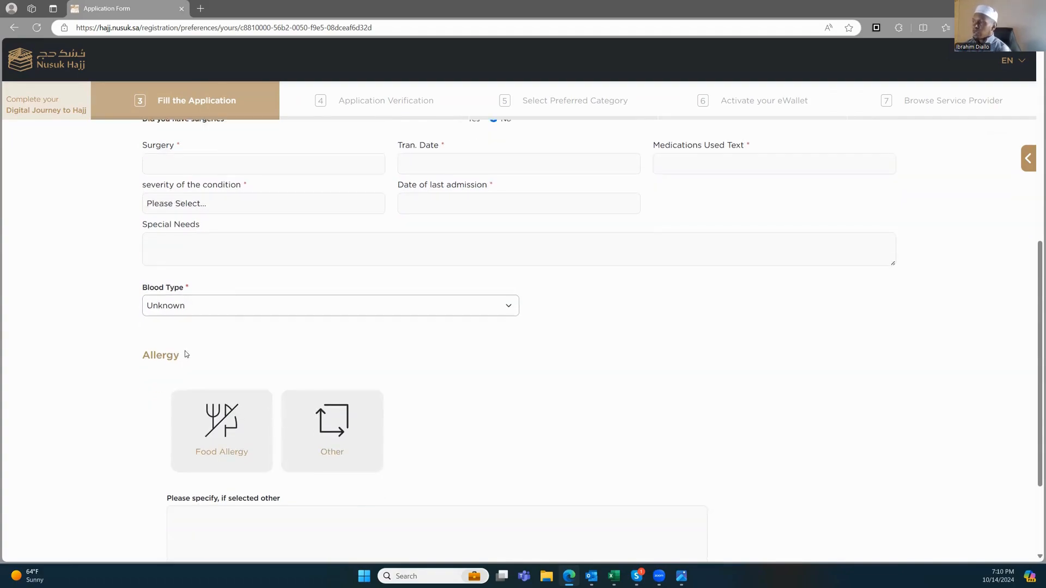
scroll(162, 326, down, 2)
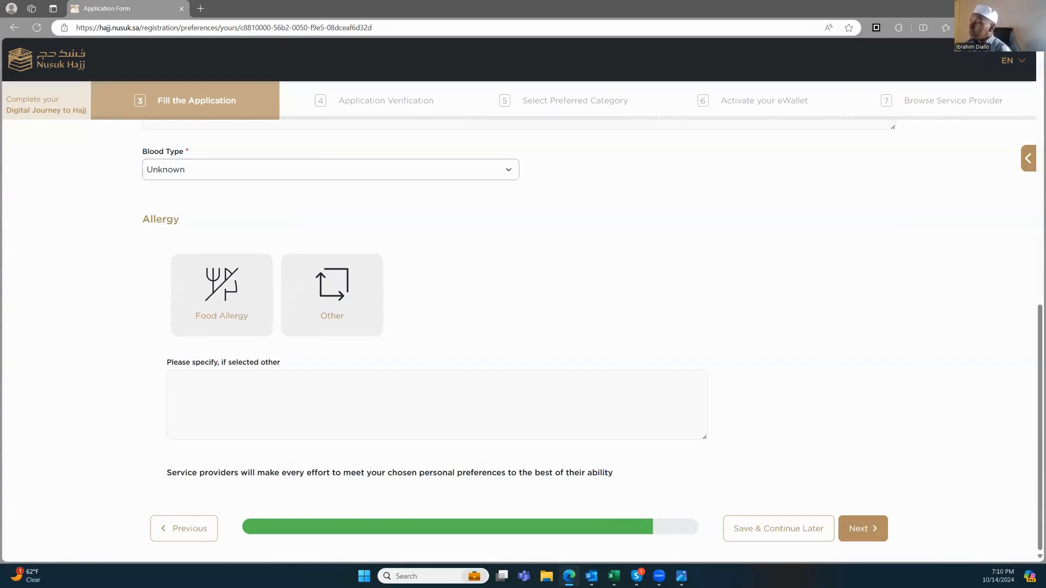
Step: Clear the food allergy selection and continue to the Summary page
click(219, 303)
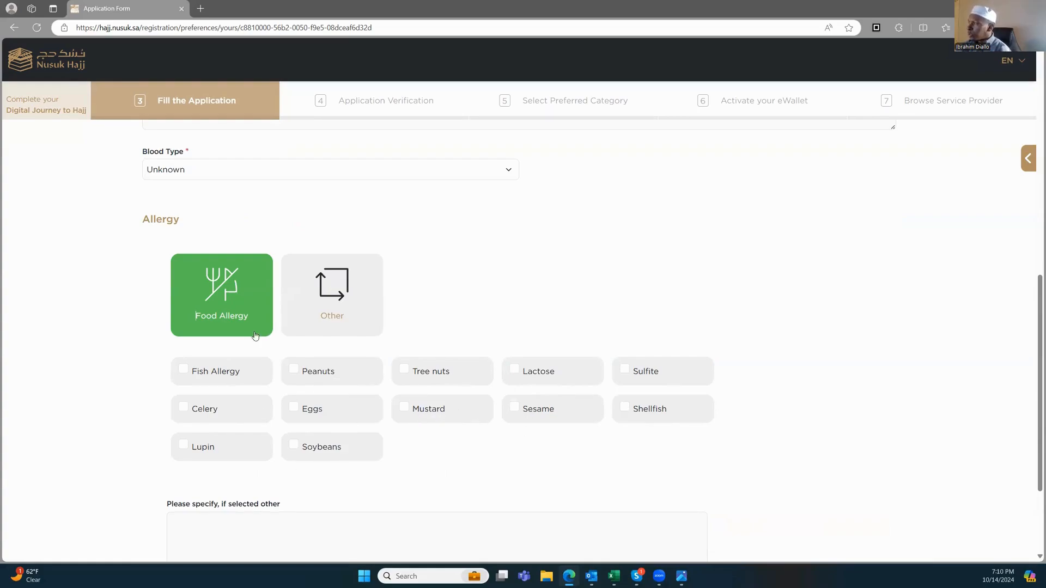
click(200, 290)
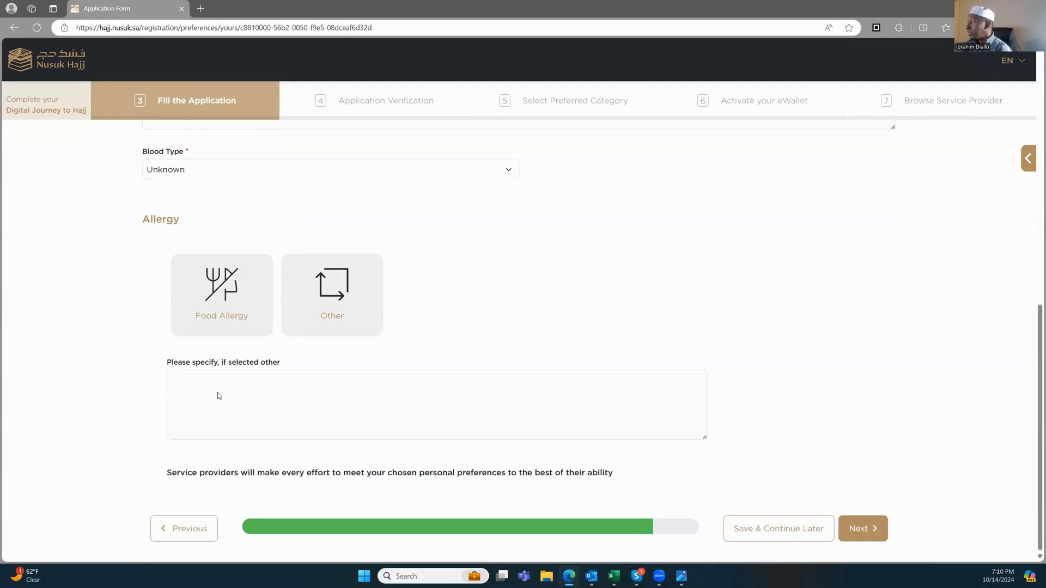
scroll(469, 283, up, 7)
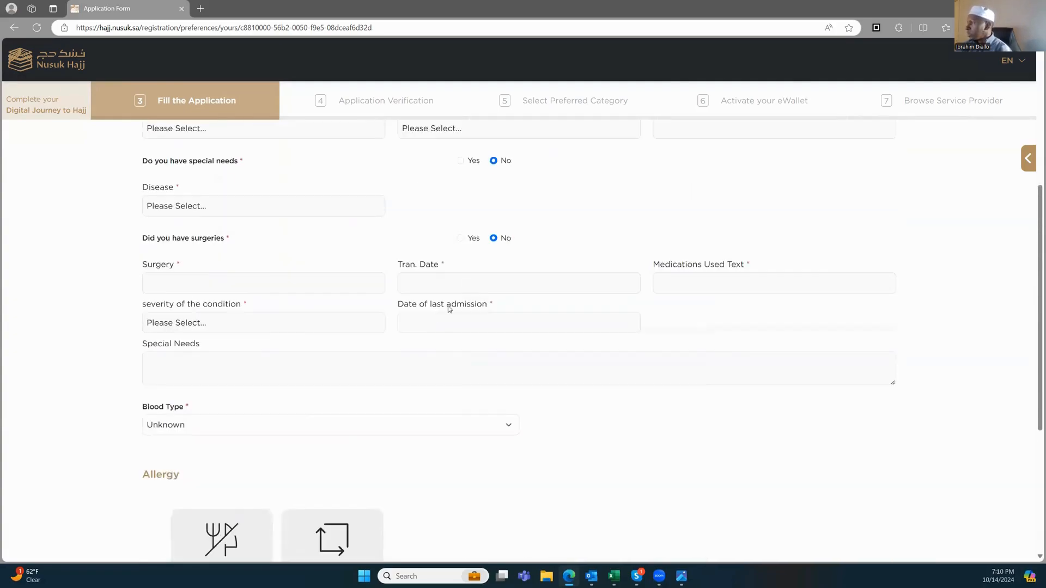
scroll(355, 380, up, 3)
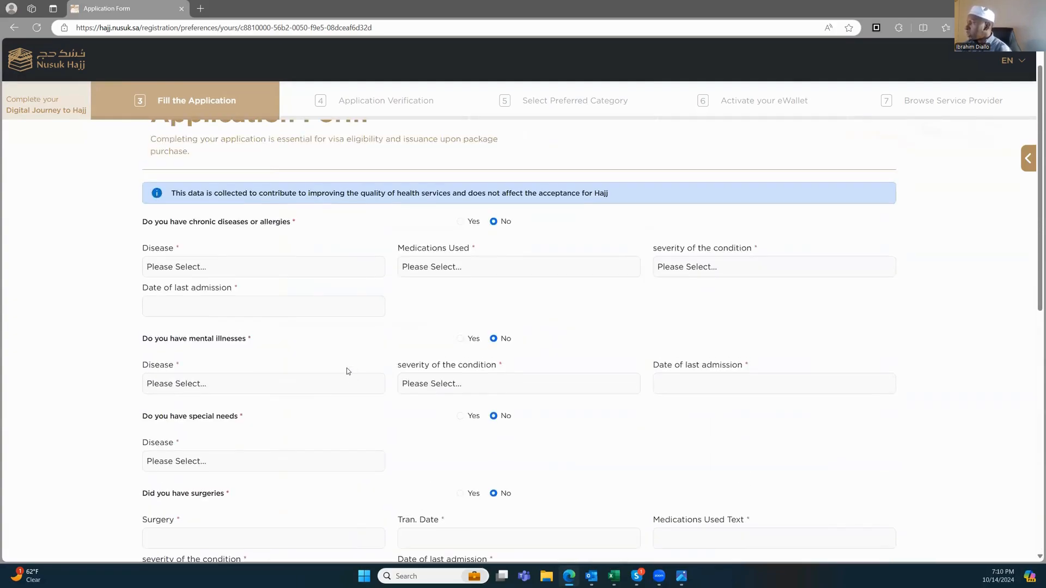
scroll(339, 273, down, 10)
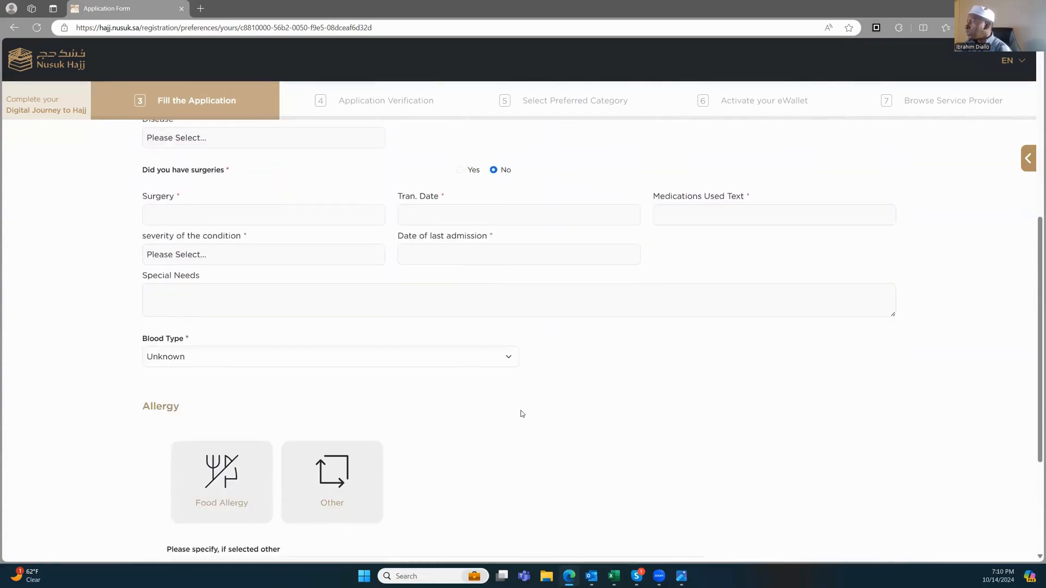
click(861, 528)
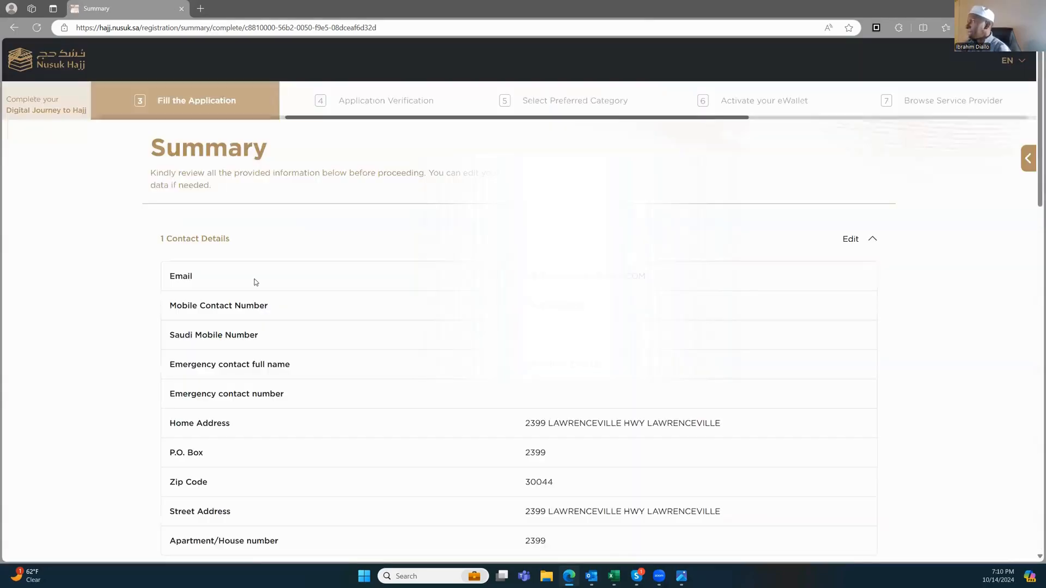
Step: Scroll the Summary from Contact Details down to the four consent statements at the bottom
scroll(427, 256, down, 1)
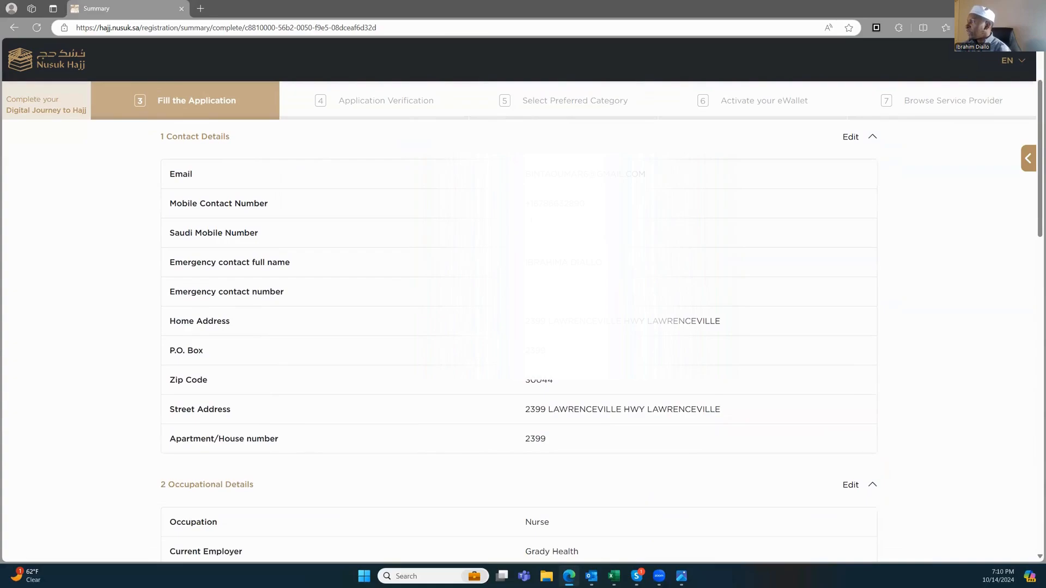
scroll(562, 240, down, 8)
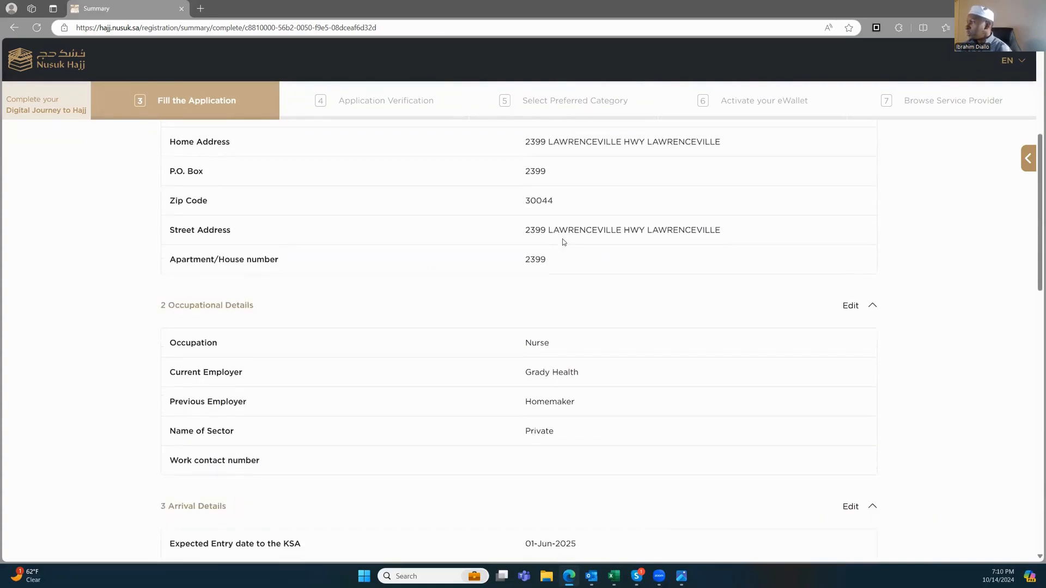
scroll(558, 239, down, 10)
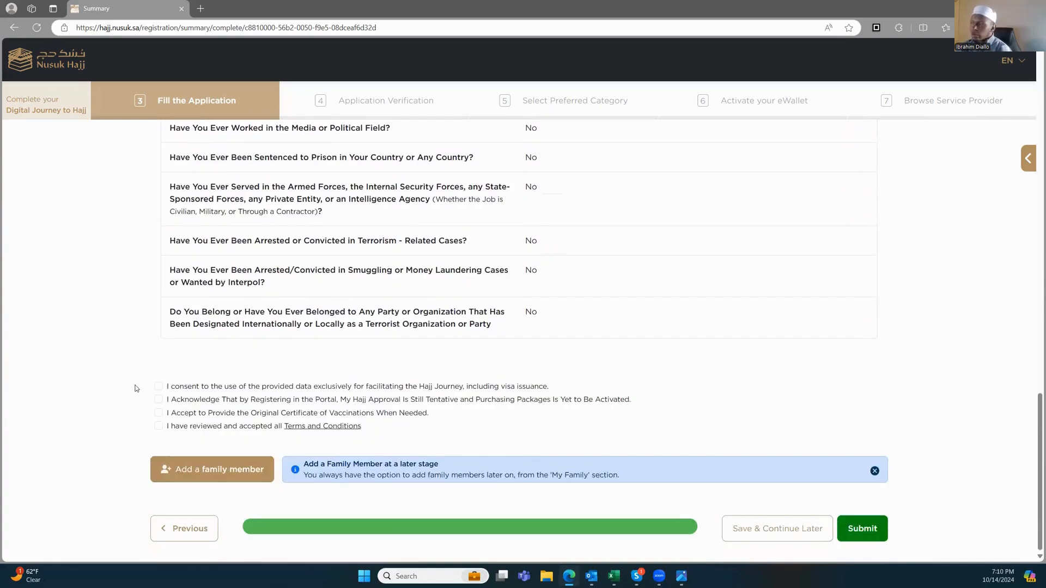
Step: Tick data use, tentative approval, vaccination certificate and Terms and Conditions consents, then read the family-member note
click(159, 386)
click(158, 399)
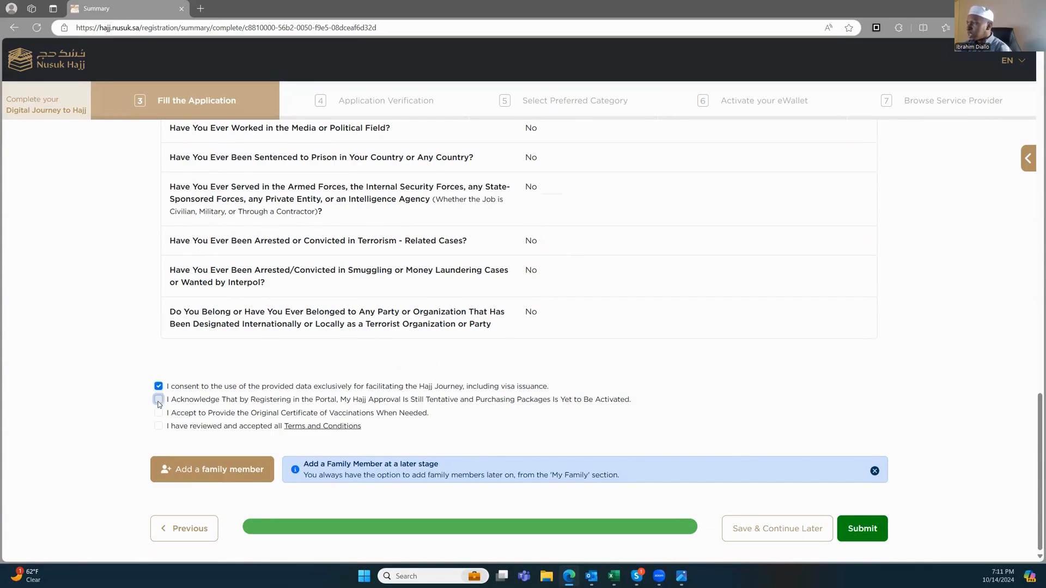
click(159, 413)
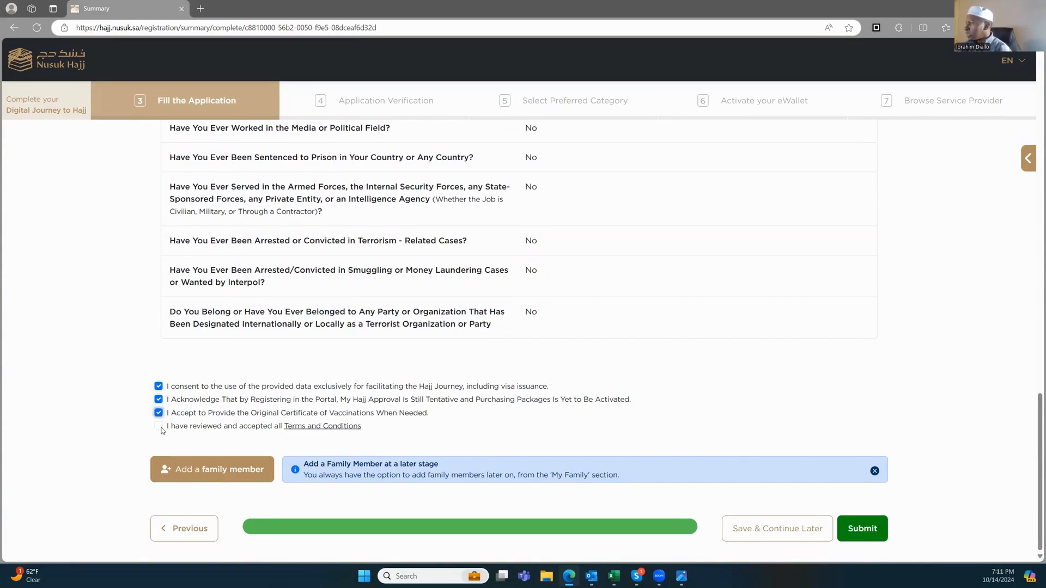
click(159, 428)
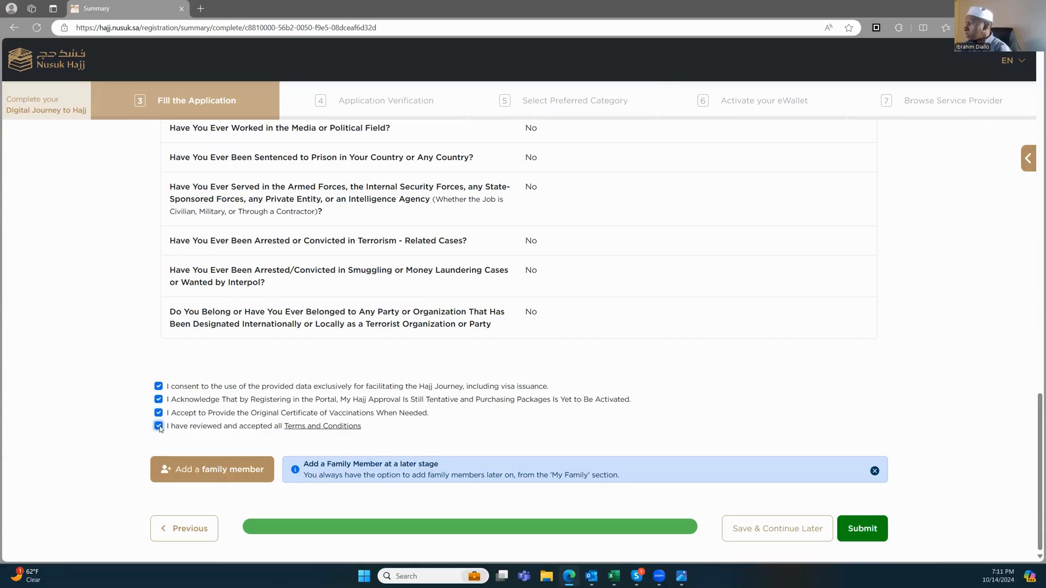
scroll(272, 265, up, 6)
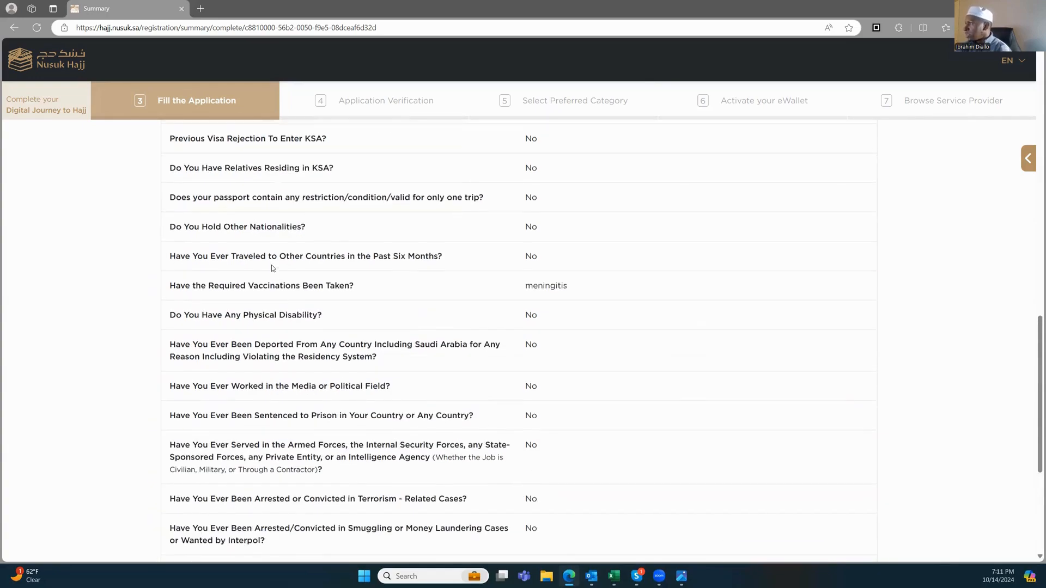
scroll(286, 276, down, 6)
scroll(286, 276, down, 1)
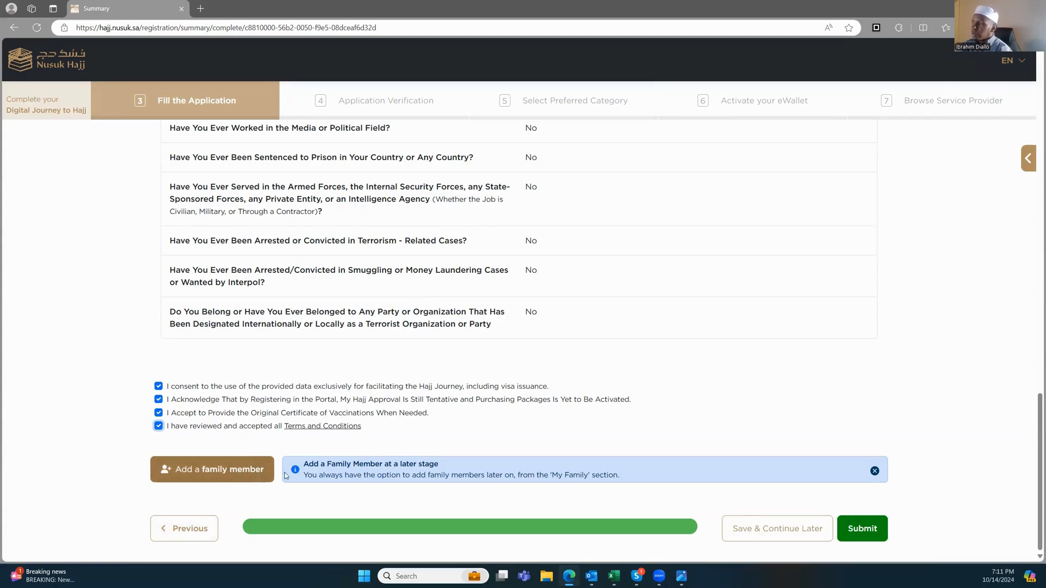
drag(308, 475, 607, 475)
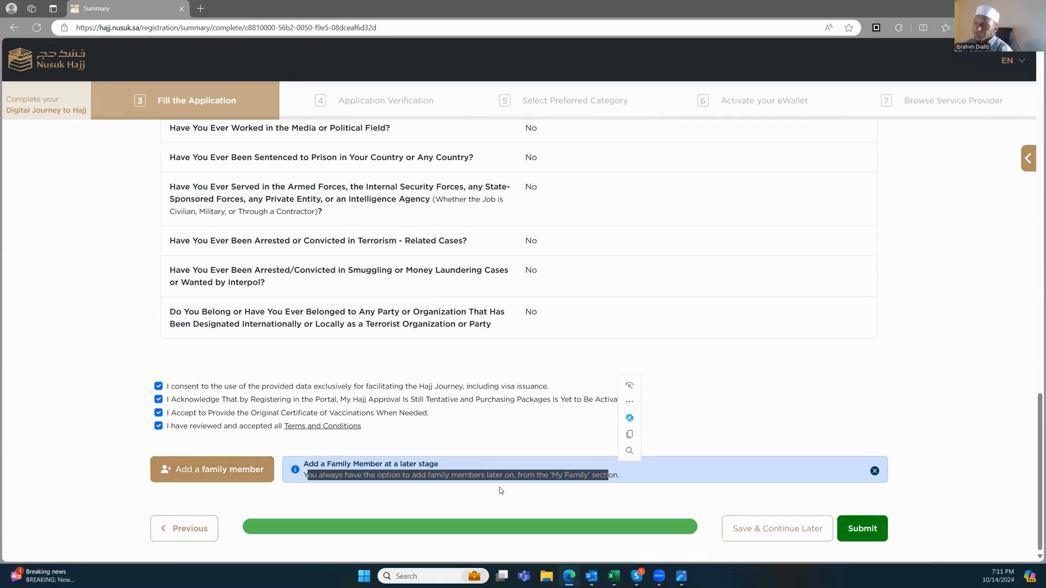
click(433, 495)
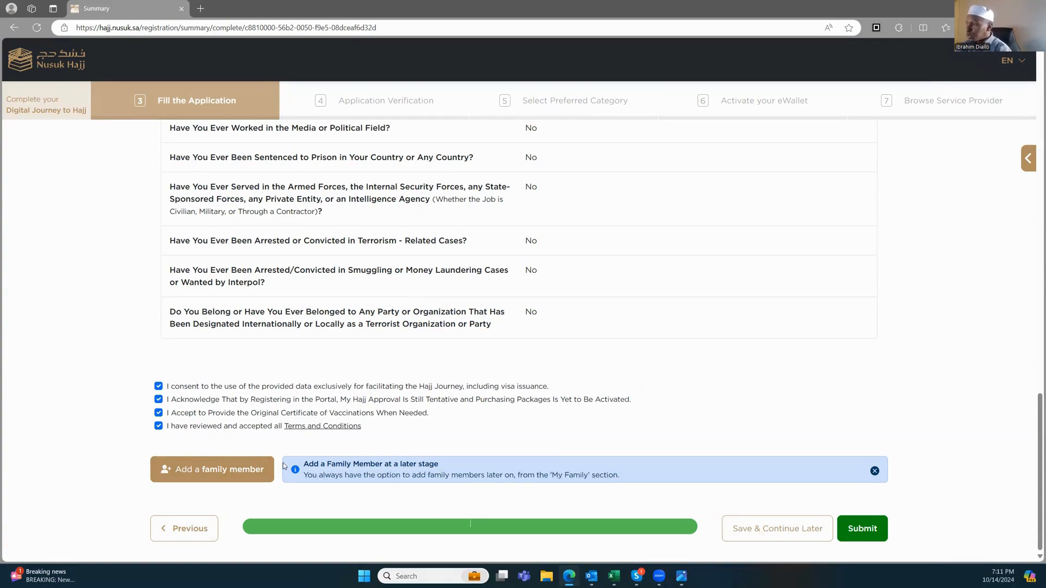
click(212, 475)
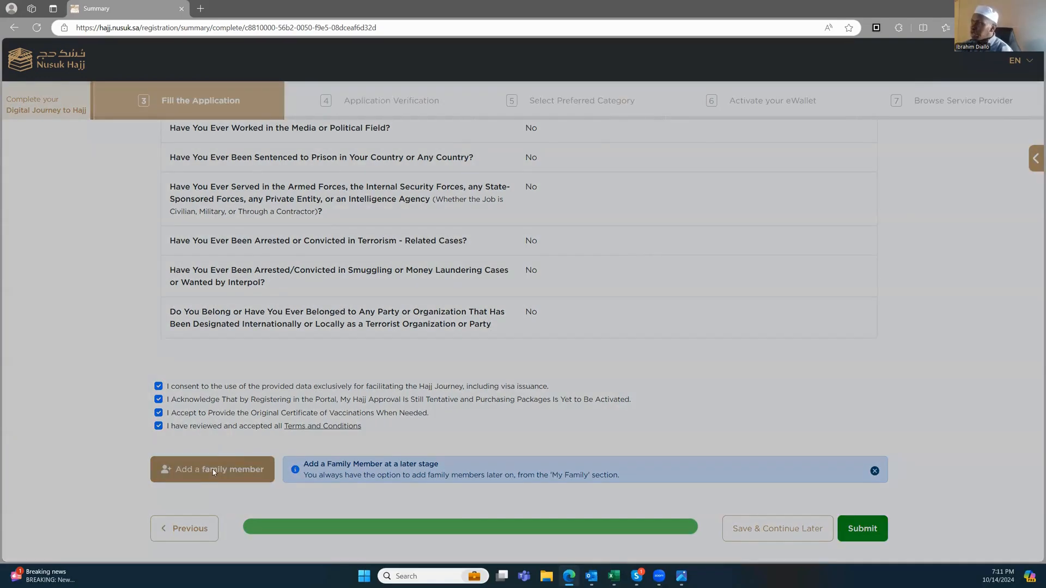
click(388, 306)
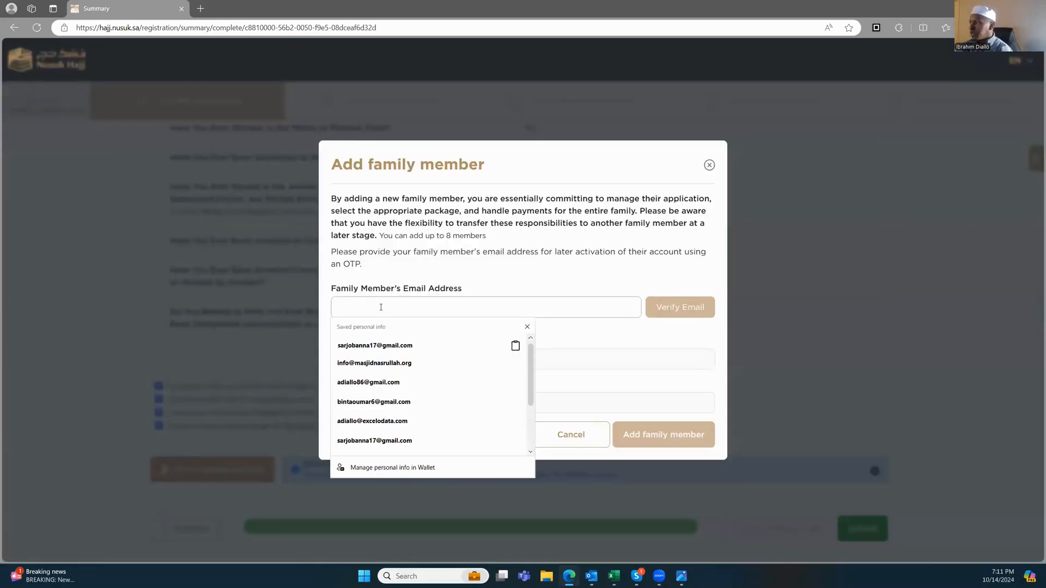
click(385, 288)
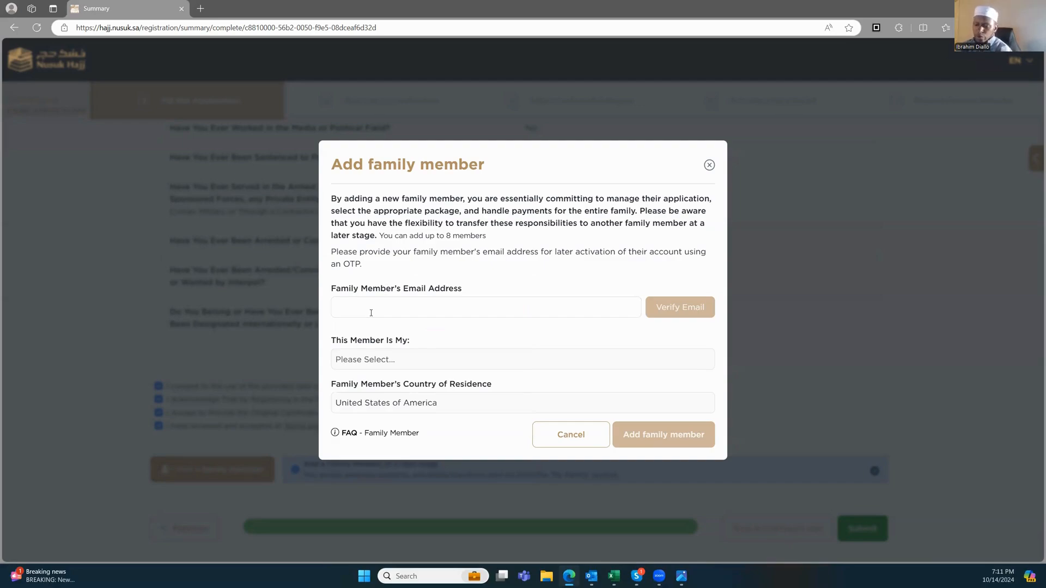
click(351, 306)
click(390, 270)
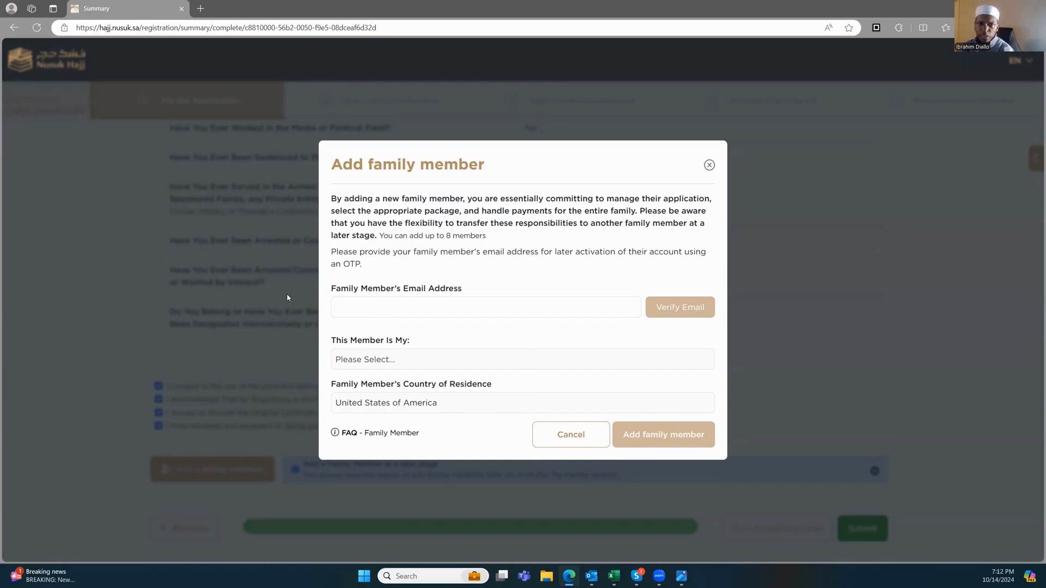
click(710, 166)
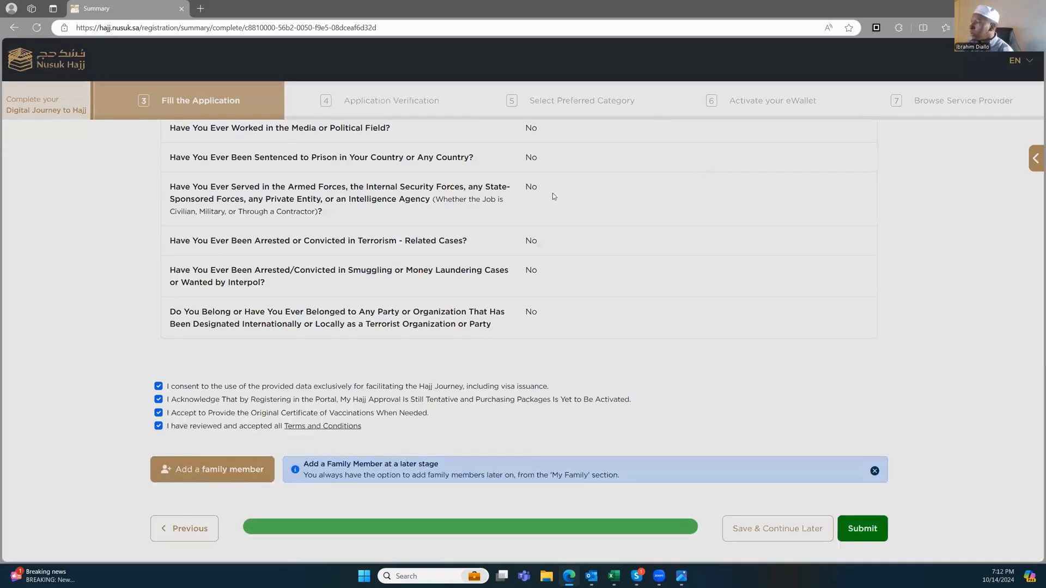
scroll(240, 283, up, 5)
scroll(241, 284, down, 5)
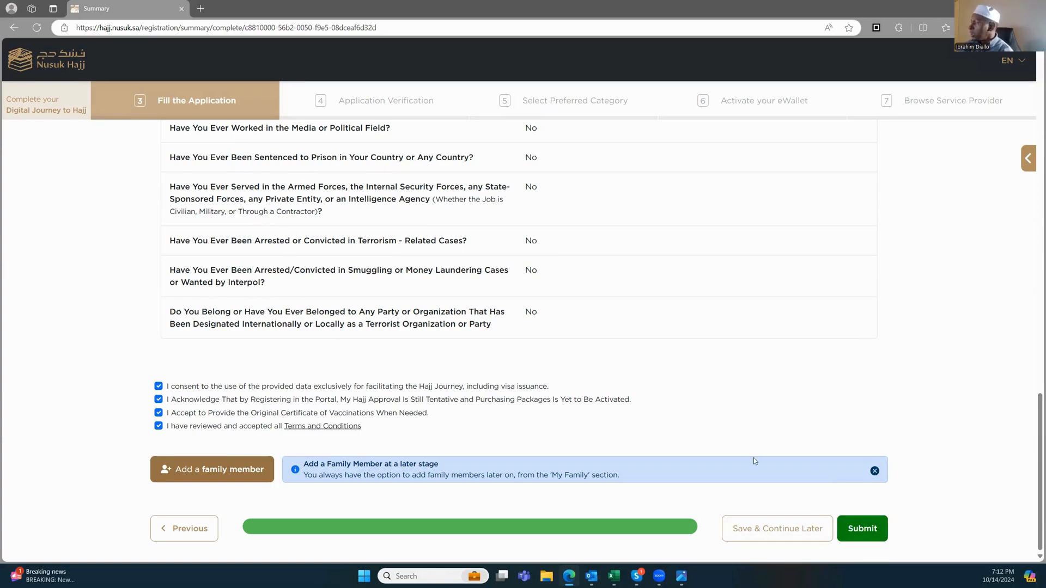
scroll(168, 331, up, 20)
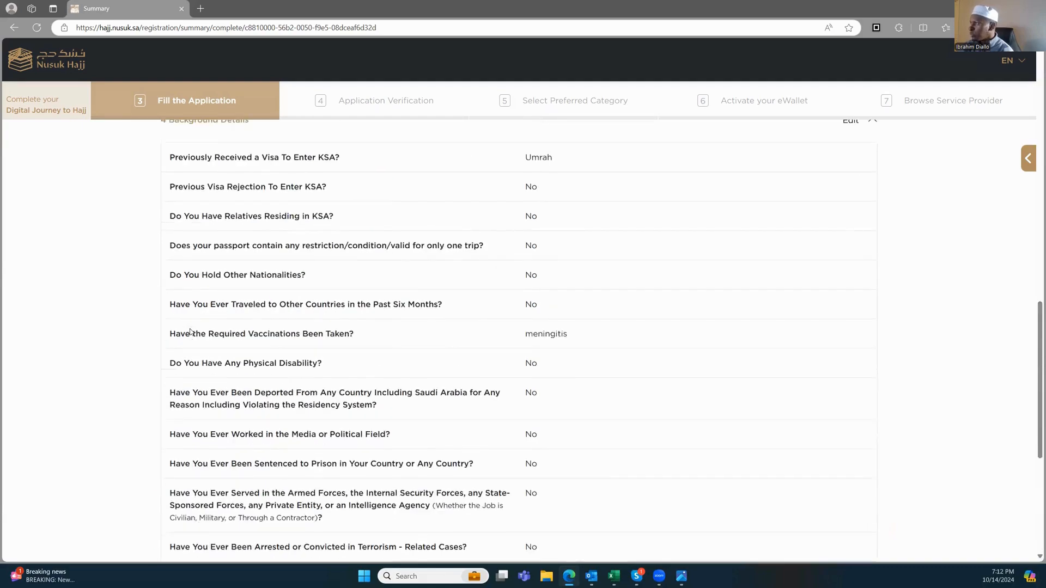
scroll(188, 338, up, 4)
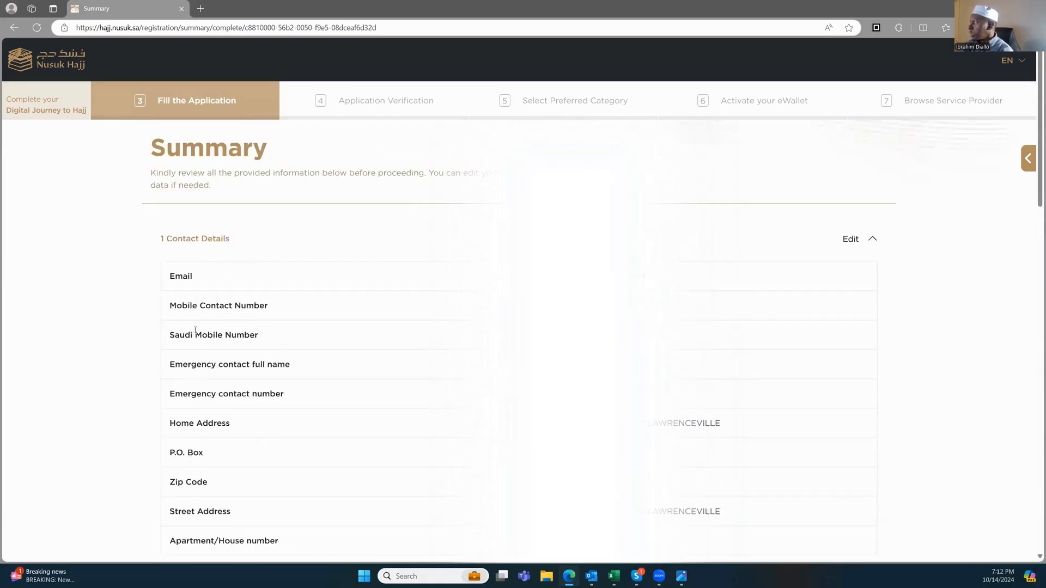
scroll(210, 322, down, 6)
scroll(287, 322, up, 6)
scroll(849, 392, down, 5)
scroll(467, 367, down, 4)
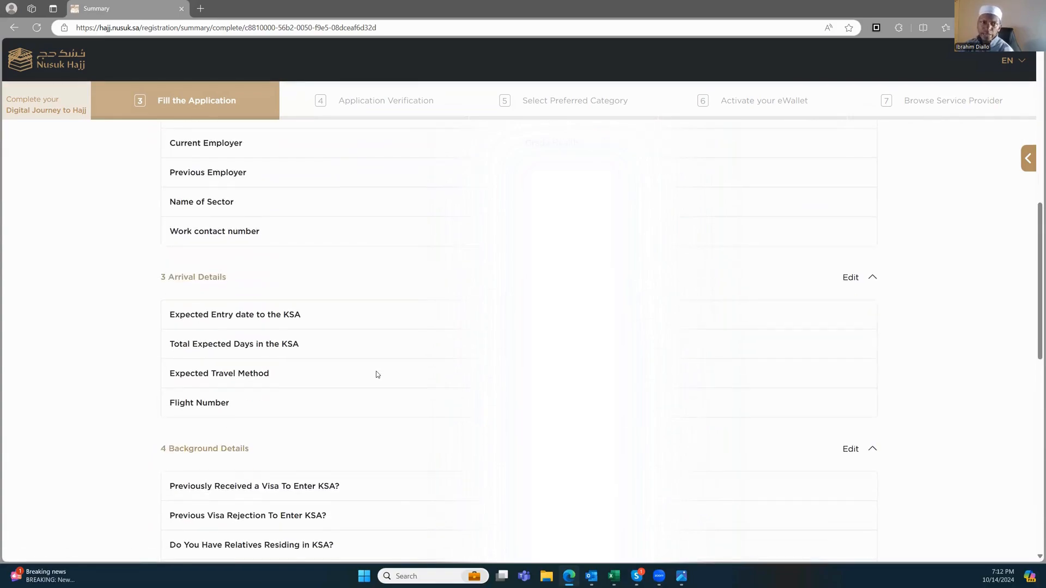
scroll(376, 374, down, 5)
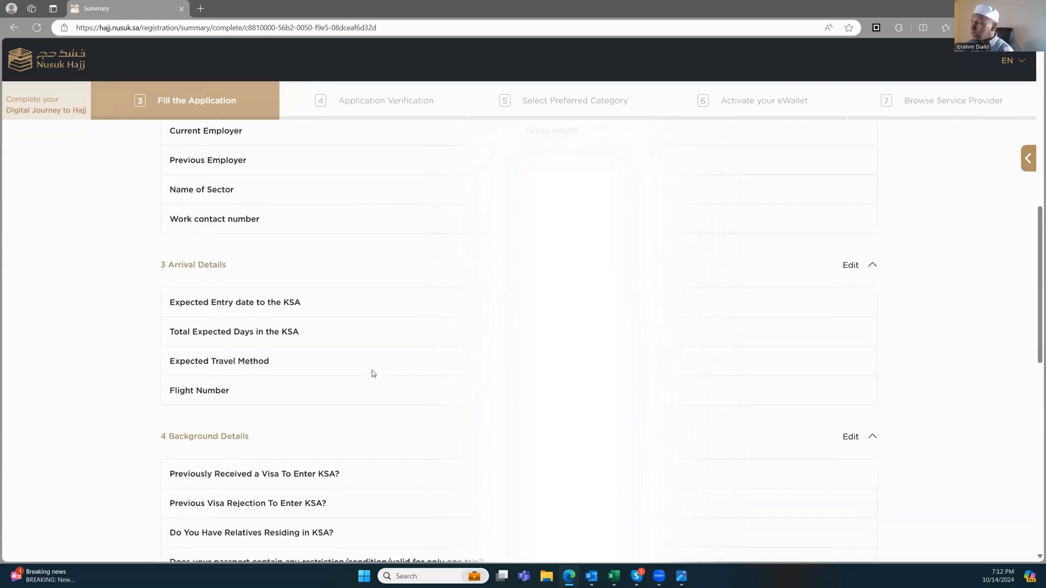
scroll(376, 380, down, 5)
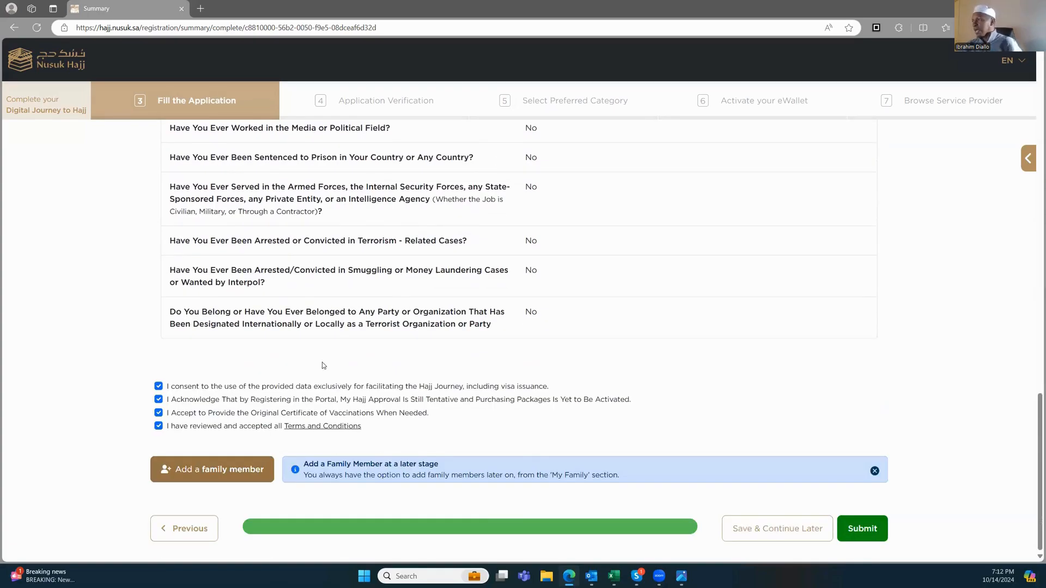
scroll(218, 267, up, 5)
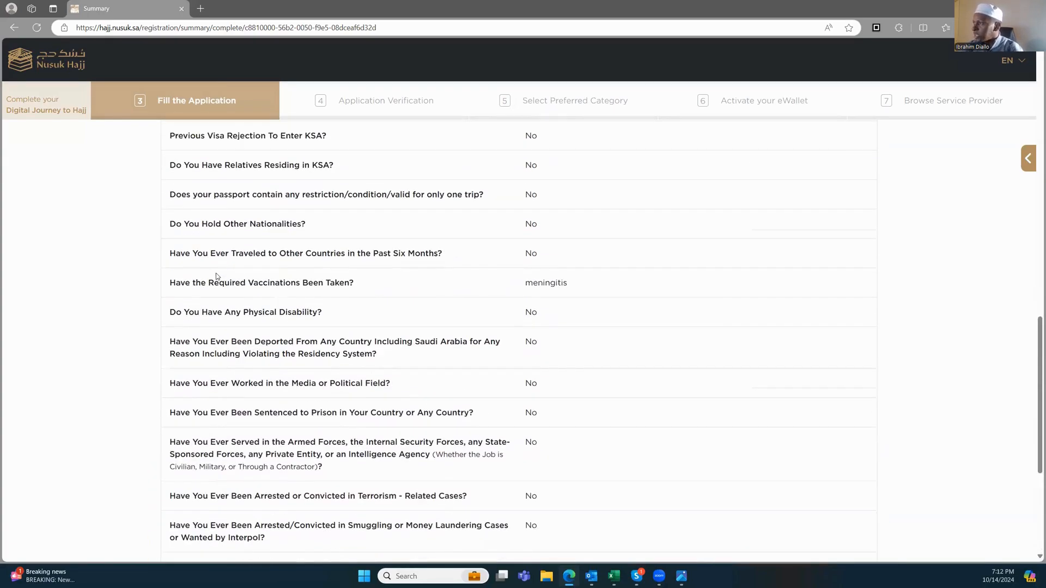
scroll(218, 327, up, 12)
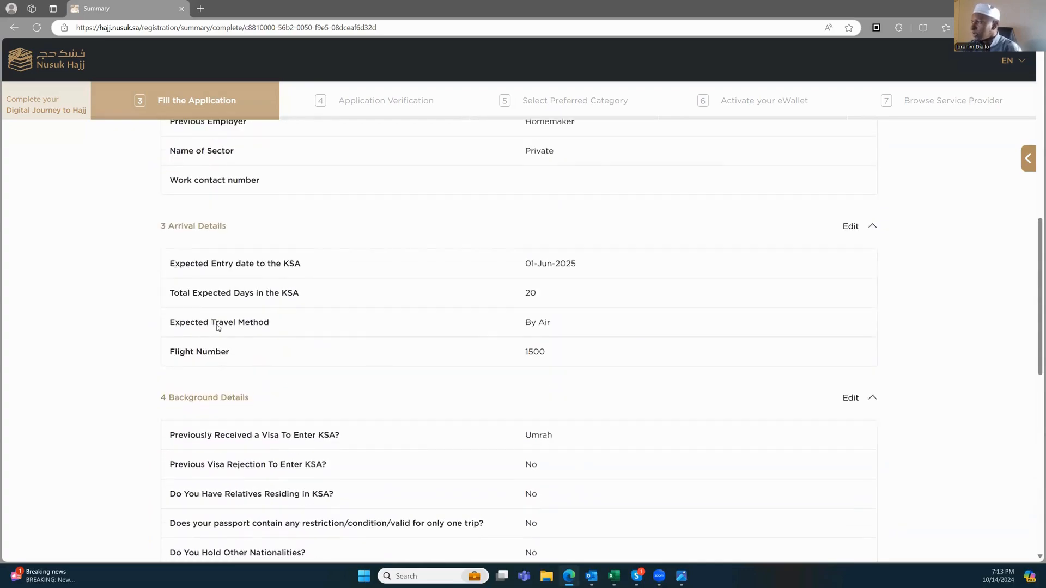
scroll(218, 327, up, 3)
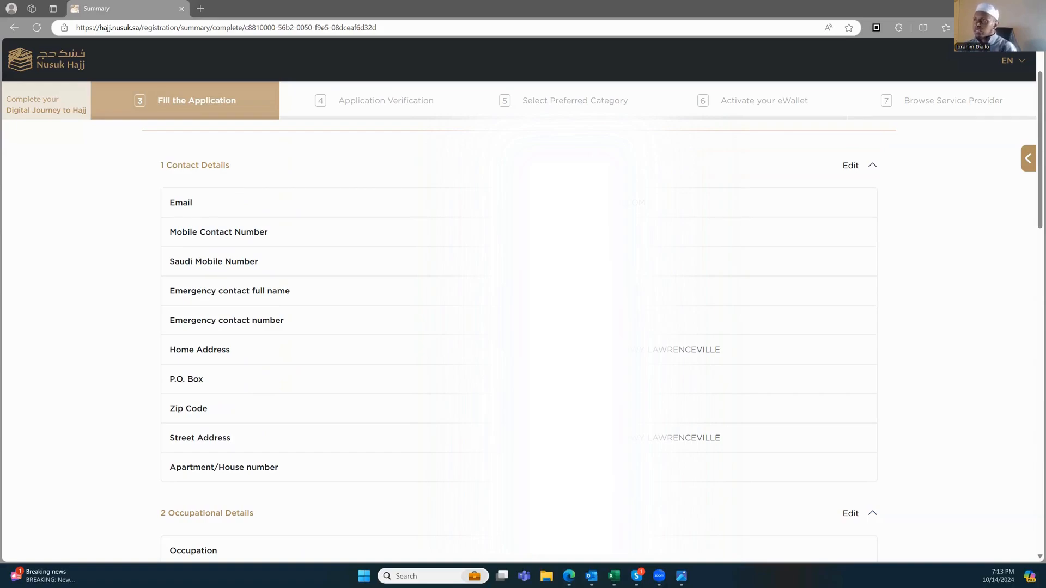
Step: Load alraadtours.com in a new tab and check the registration form's required First and Last Name fields
click(201, 9)
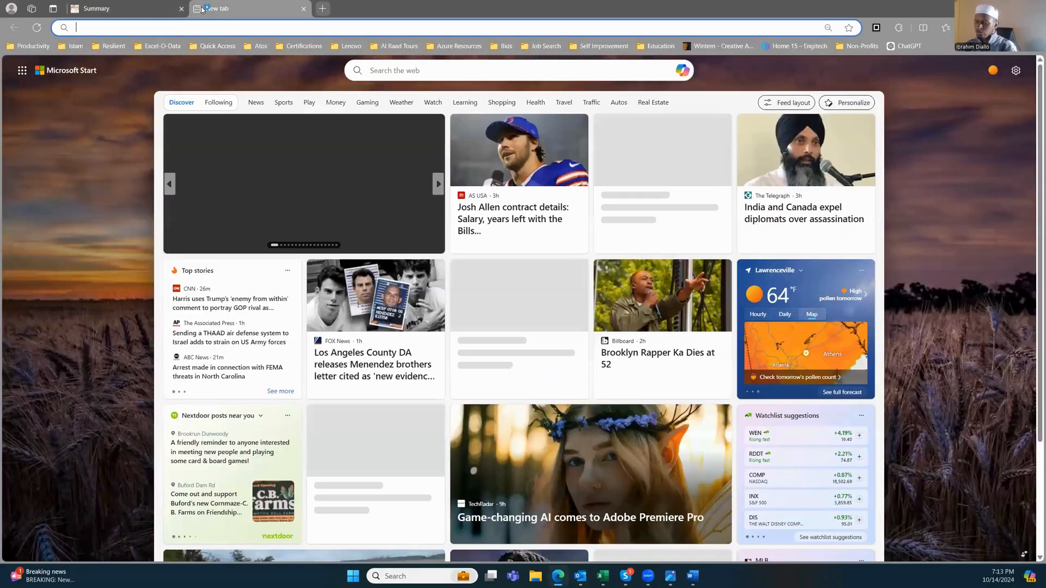
text(alra)
key(Return)
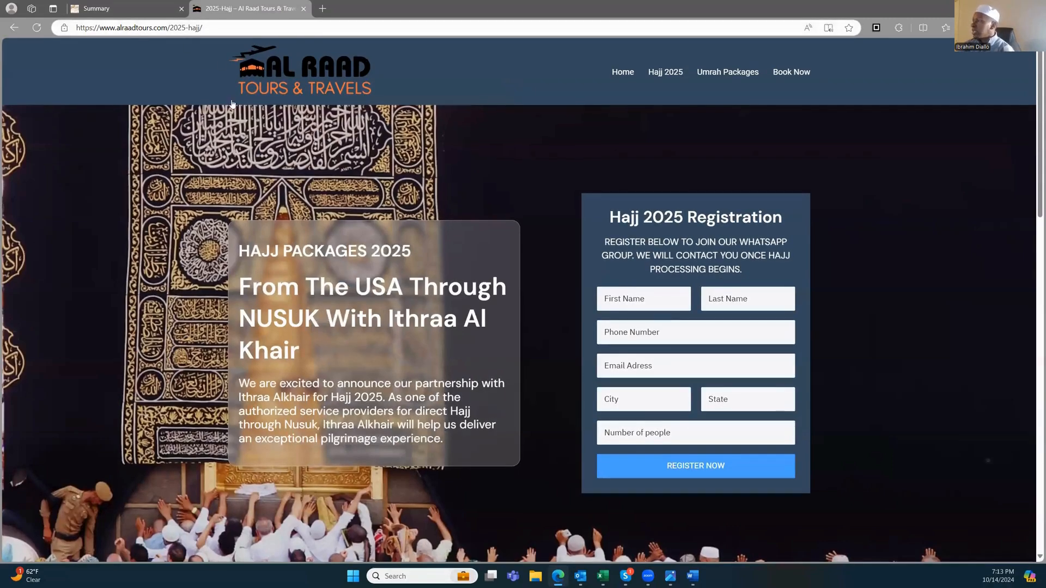
click(643, 299)
click(755, 299)
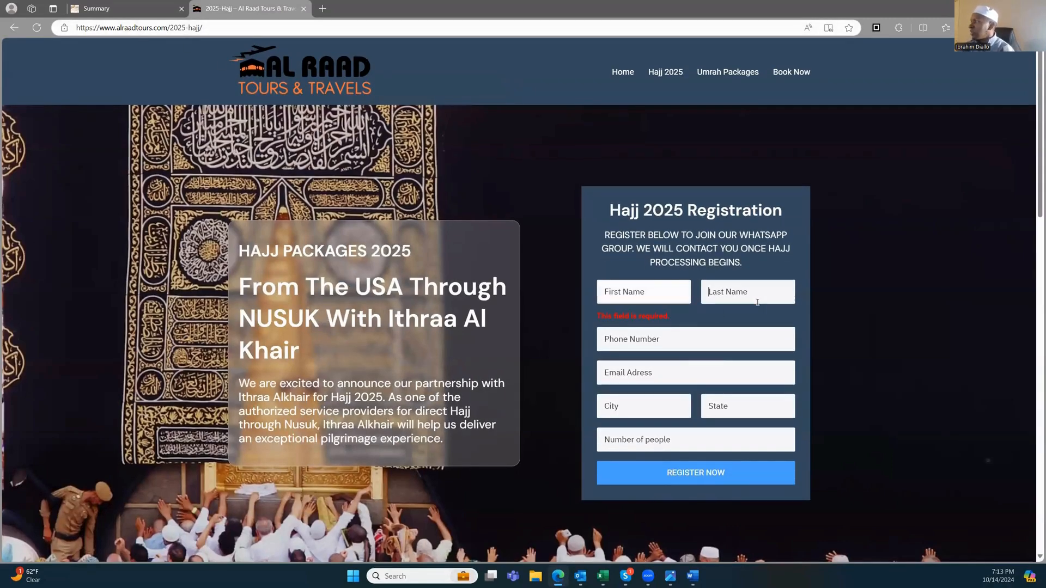
click(487, 319)
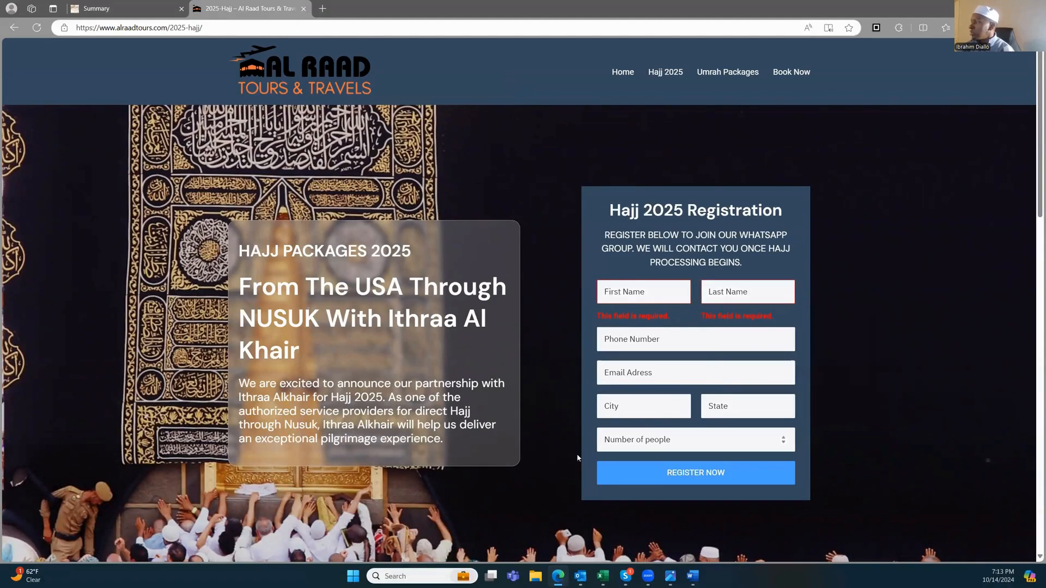
scroll(524, 460, down, 1)
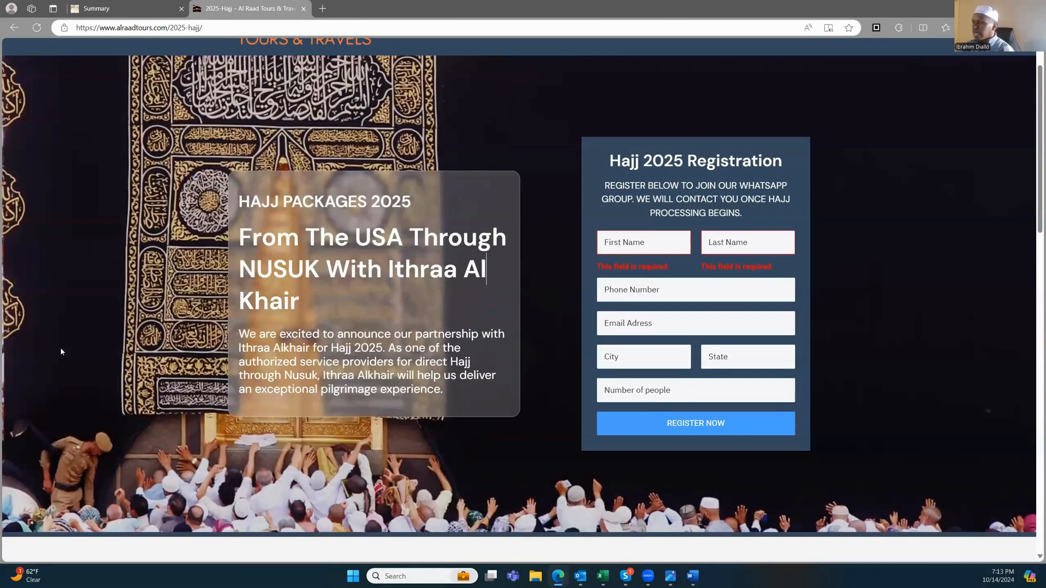
scroll(222, 390, up, 1)
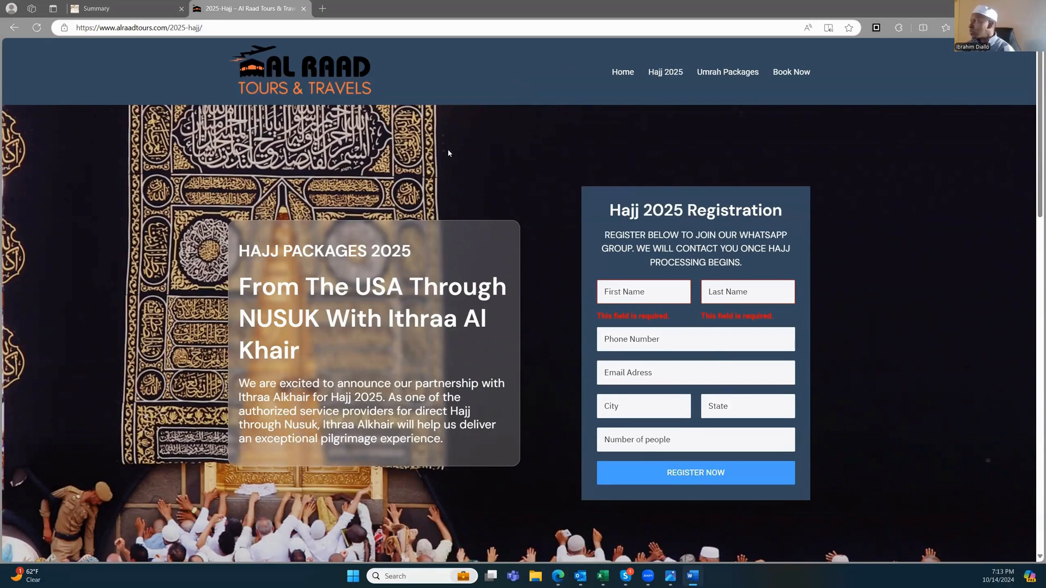
Step: In a new blank document, type the contact's name, phone number and e-mail on separate lines
click(688, 145)
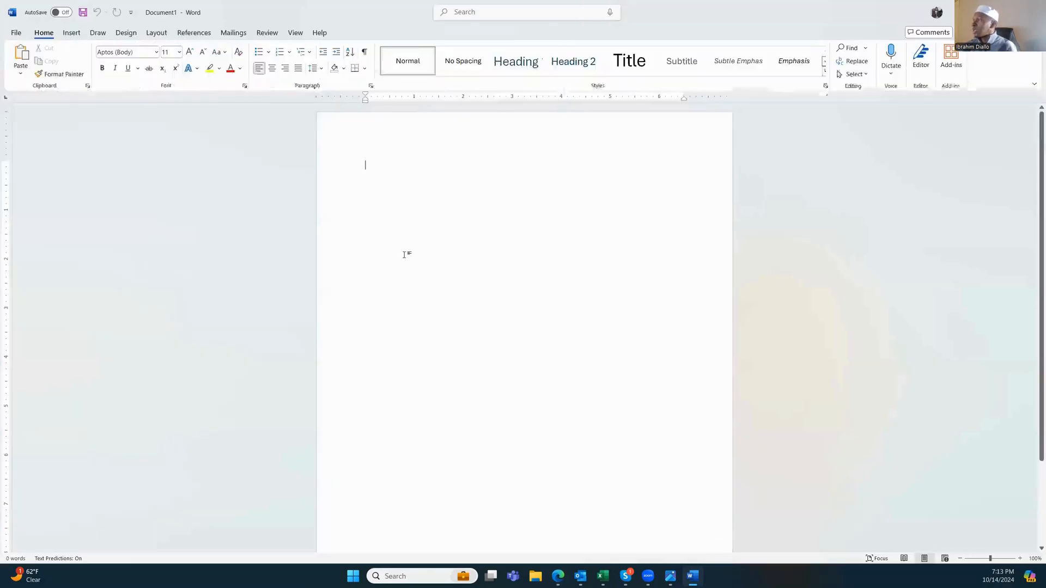
key(Return)
key(Return)
key(ctrl+shift+Left)
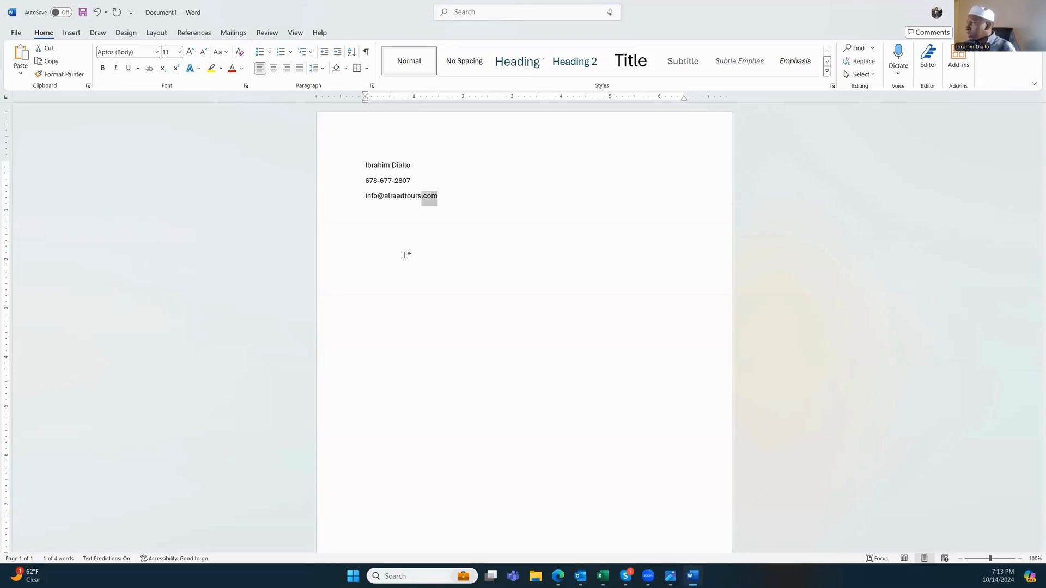
key(ctrl+shift+Left)
key(ctrl+shift+Left)
key(ctrl+shift+Left)
key(shift+Right)
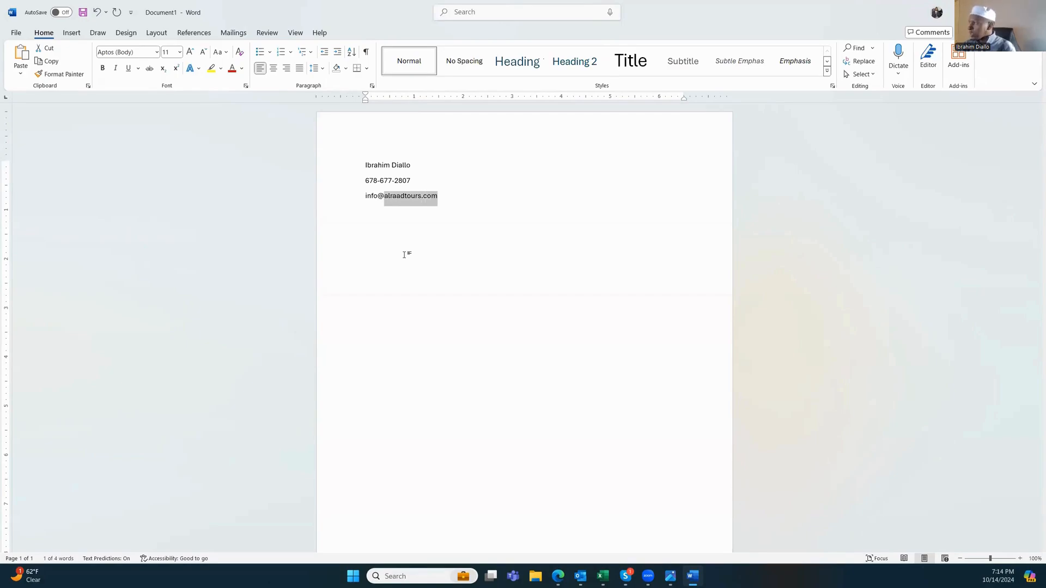
key(ctrl+c)
key(End)
key(Return)
key(ctrl+v)
click(363, 212)
text(www.)
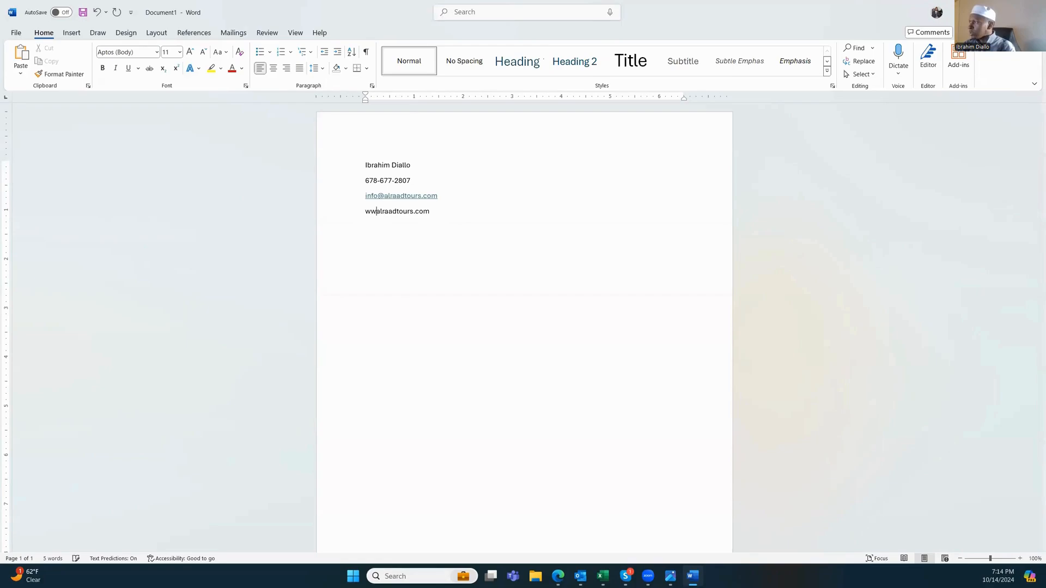
Step: Enlarge all four lines to 48 pt font
key(ctrl+a)
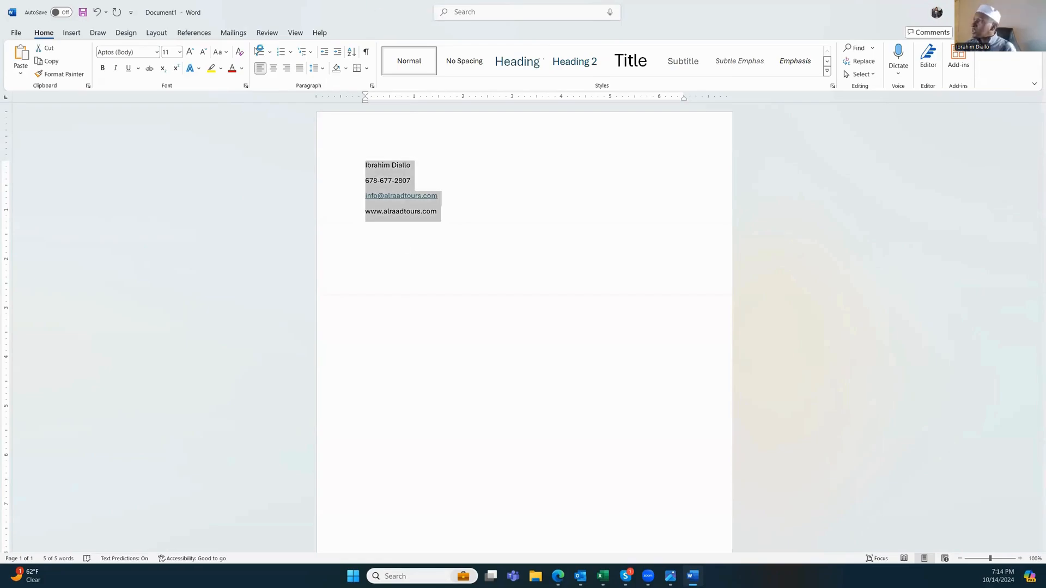
click(191, 51)
click(190, 51)
click(191, 51)
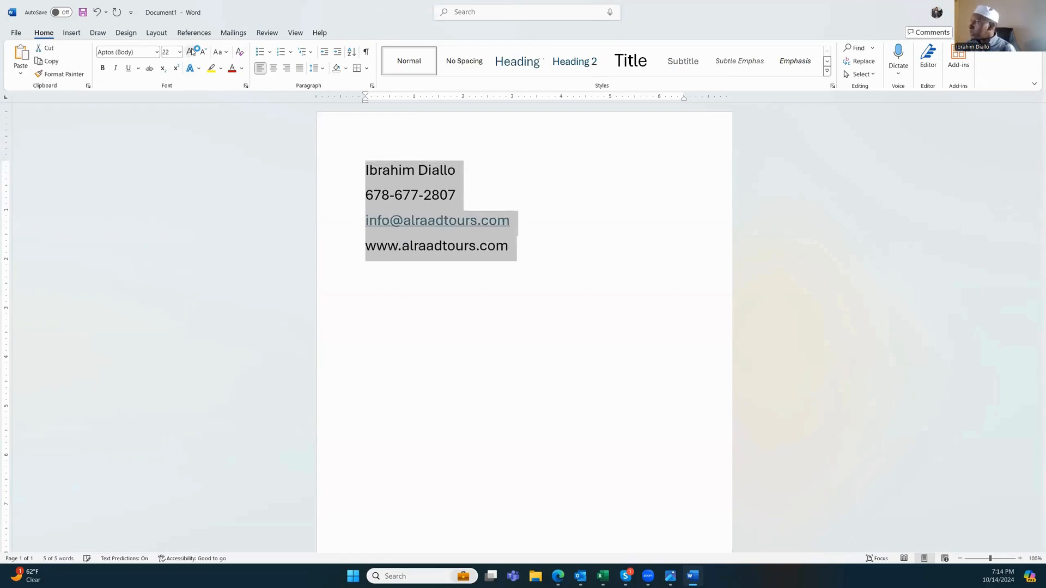
click(191, 51)
click(191, 52)
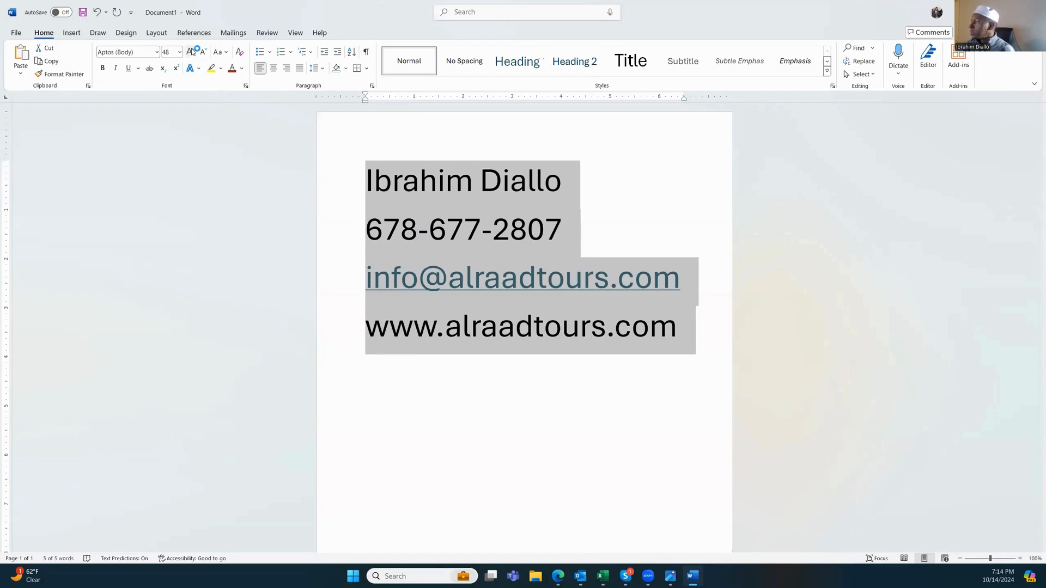
click(191, 51)
click(203, 52)
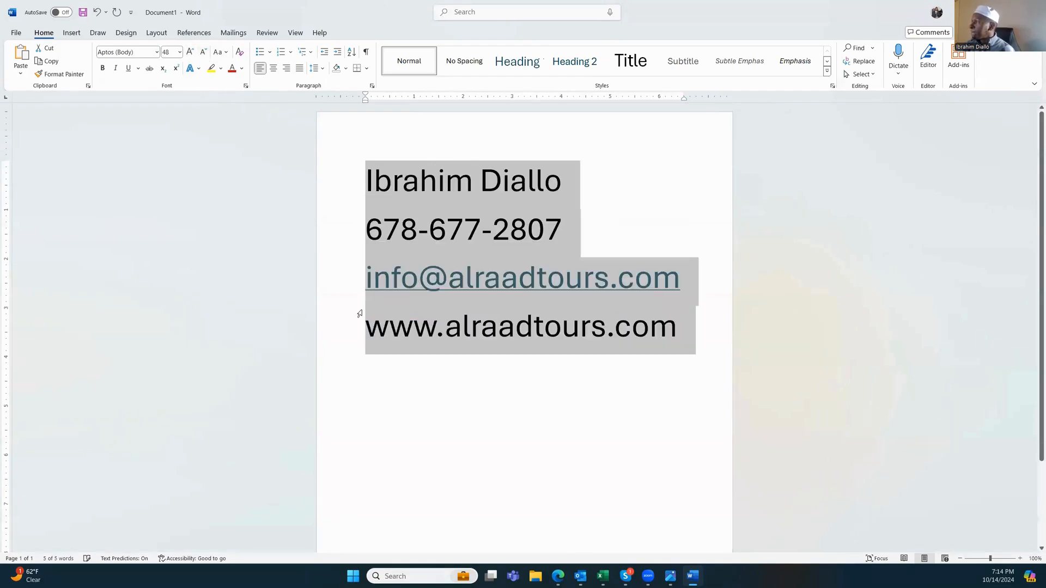
click(414, 326)
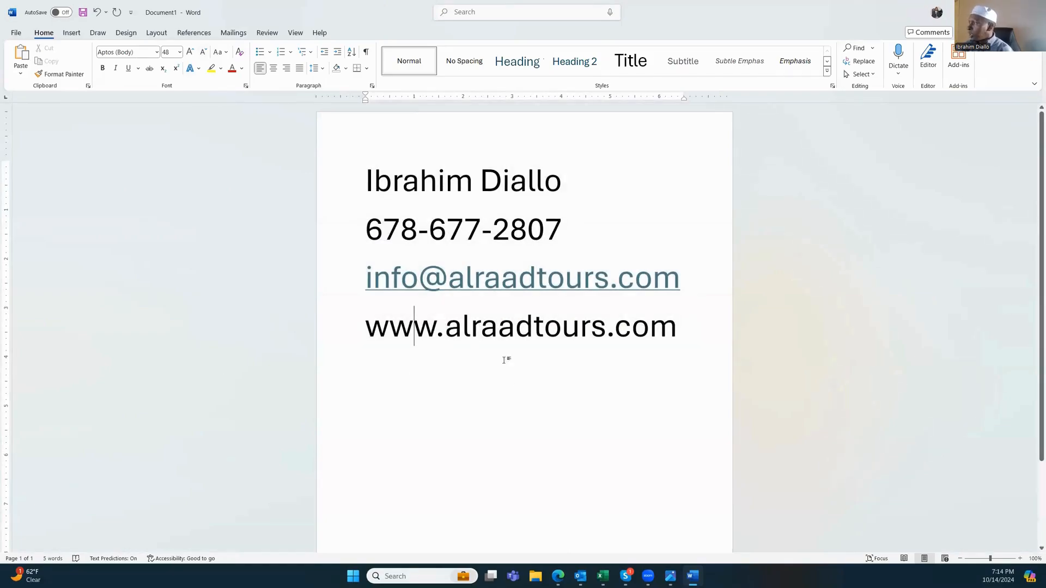
click(521, 381)
key(ctrl+Home)
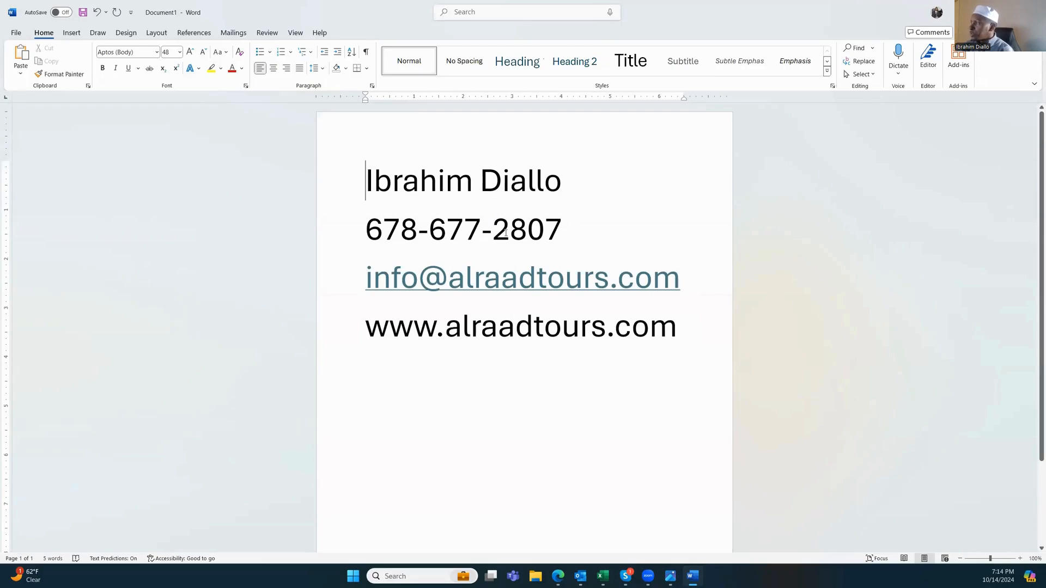
click(583, 229)
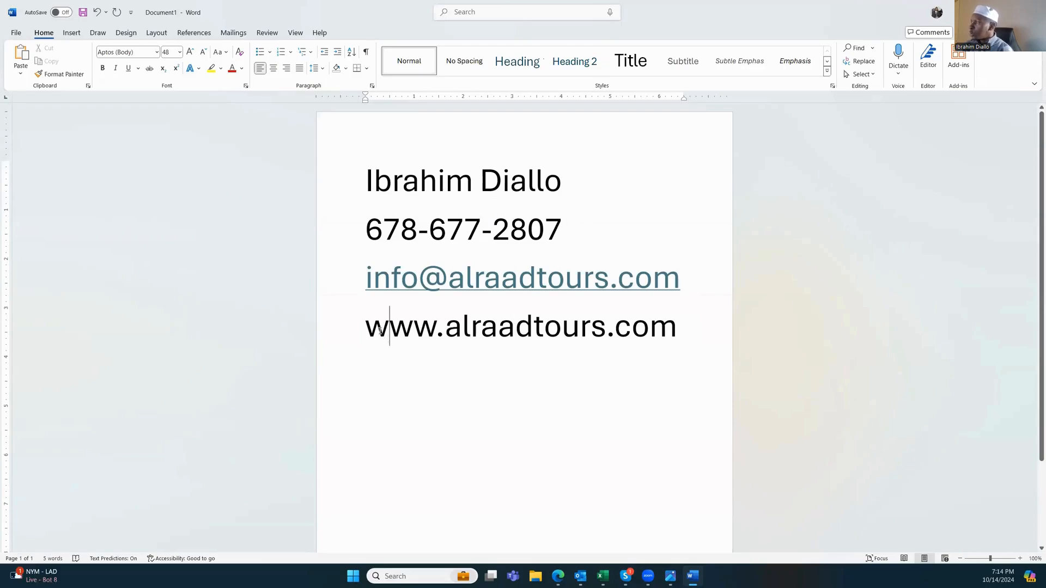